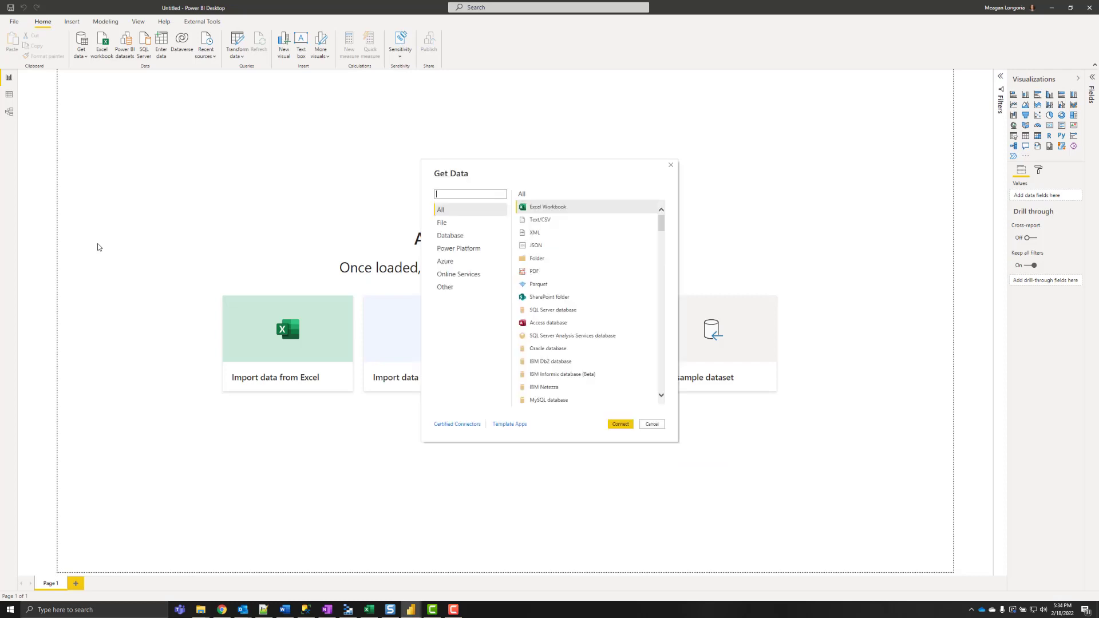
# - Connect to the pasted Google Sheet via Google Sheets (Beta) and open data_2021_jobtitles_taskstime for transformation
pyautogui.write('google')
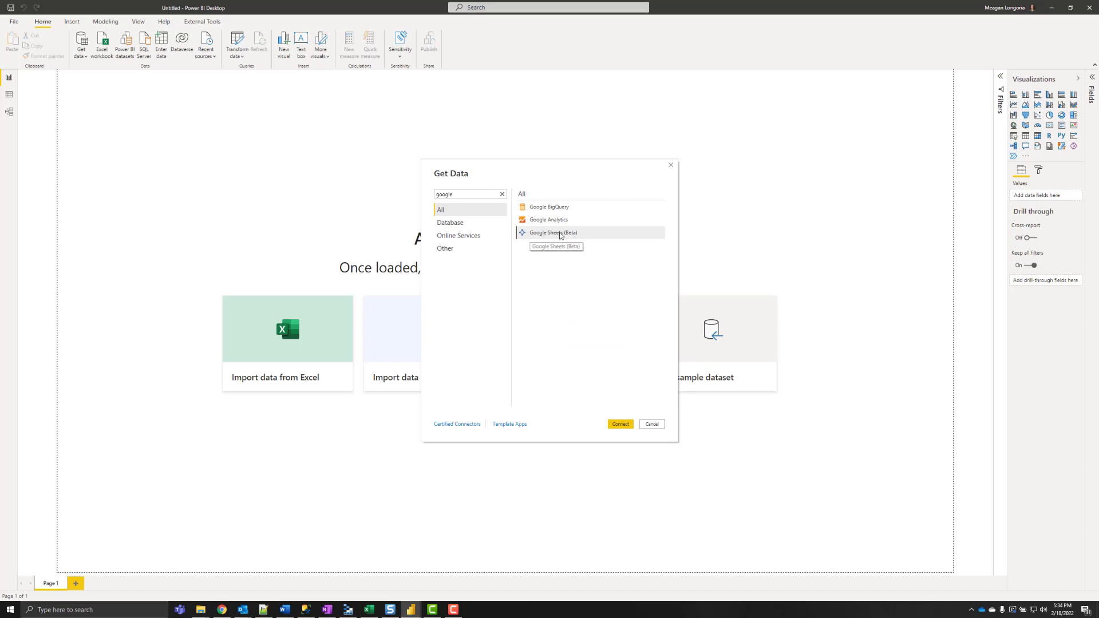
pyautogui.click(558, 233)
pyautogui.click(620, 424)
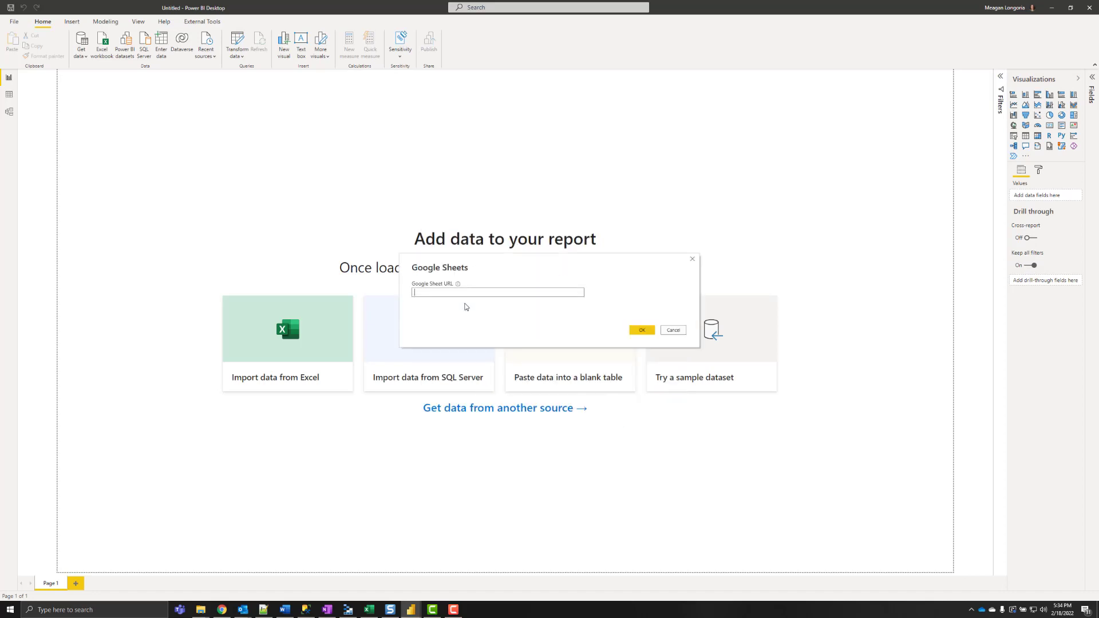
pyautogui.click(637, 332)
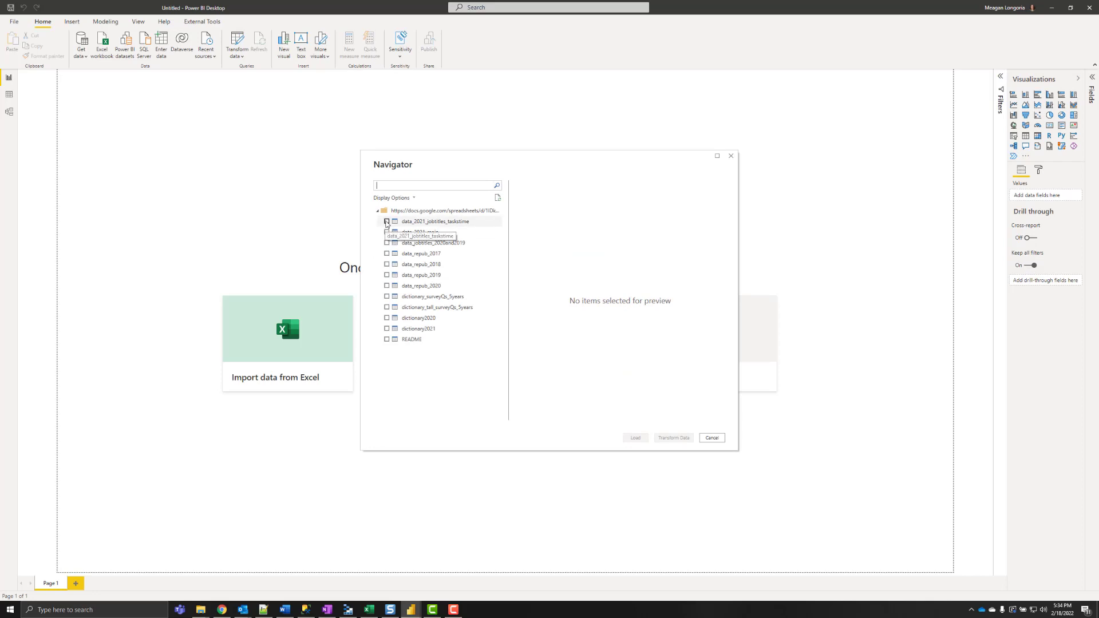
pyautogui.click(387, 221)
pyautogui.click(670, 439)
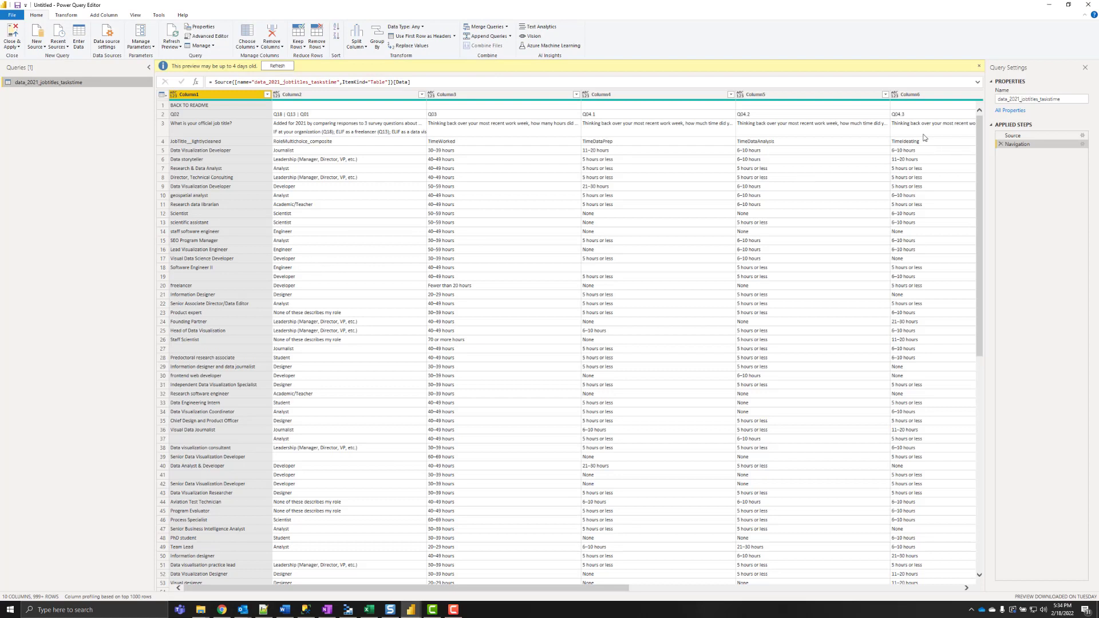
# - Remove the top 3 rows and promote the first row to column headers
pyautogui.click(277, 66)
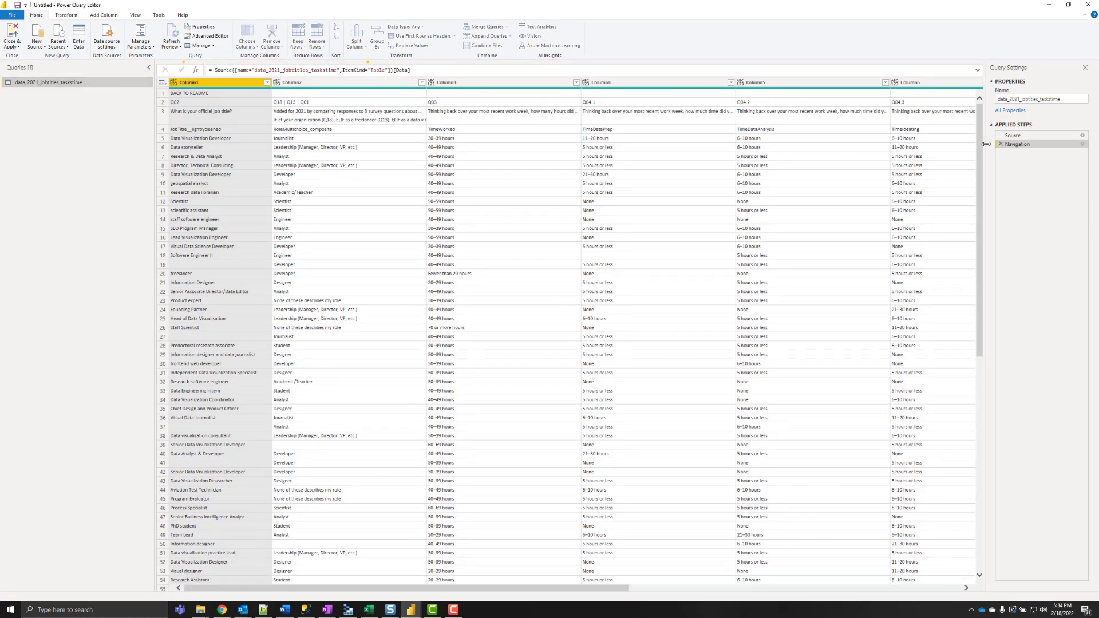
pyautogui.click(163, 83)
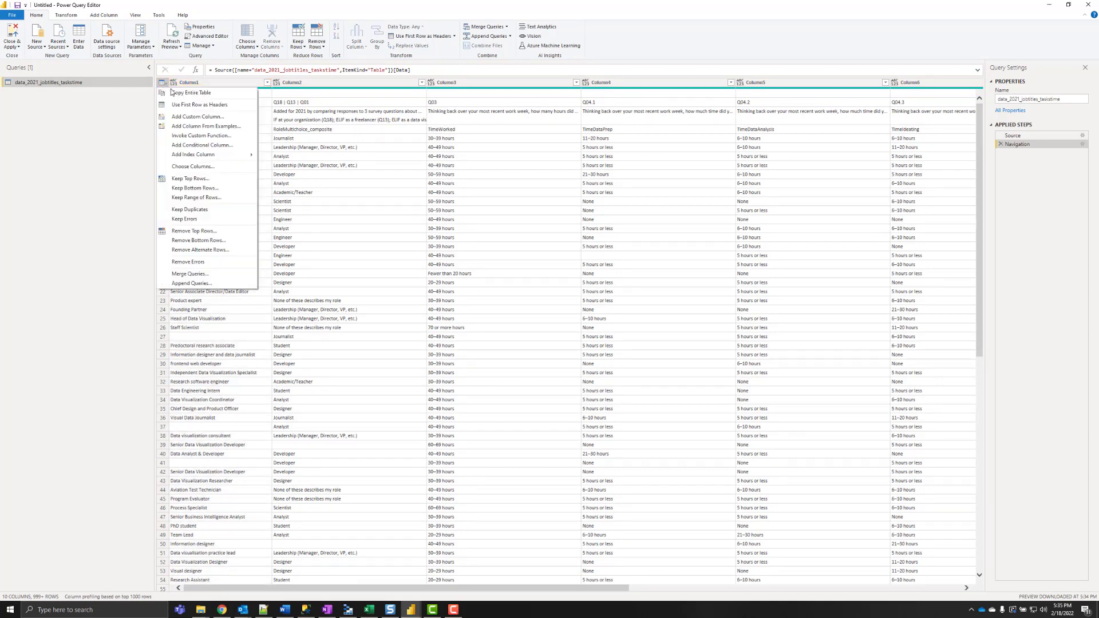
pyautogui.click(194, 230)
pyautogui.press('Return')
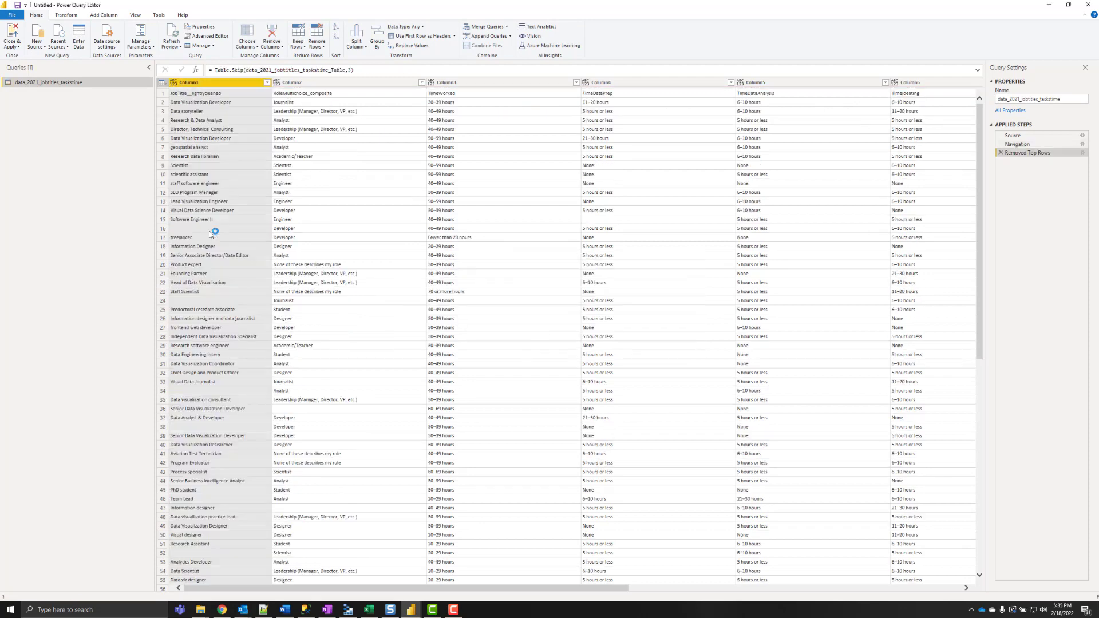
pyautogui.click(172, 86)
pyautogui.click(173, 85)
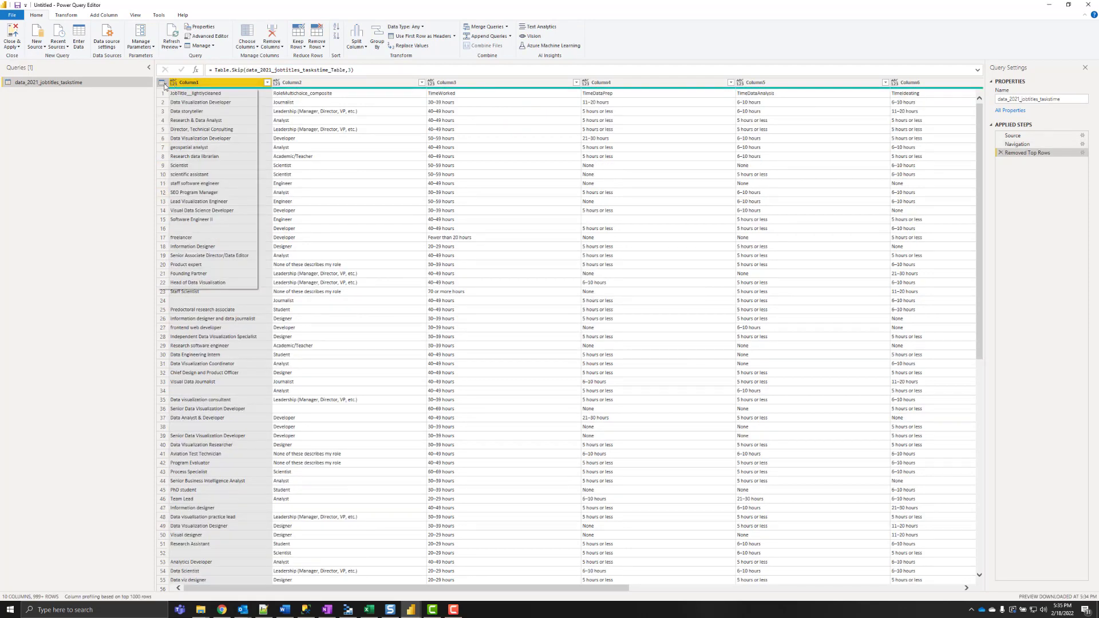
pyautogui.click(177, 105)
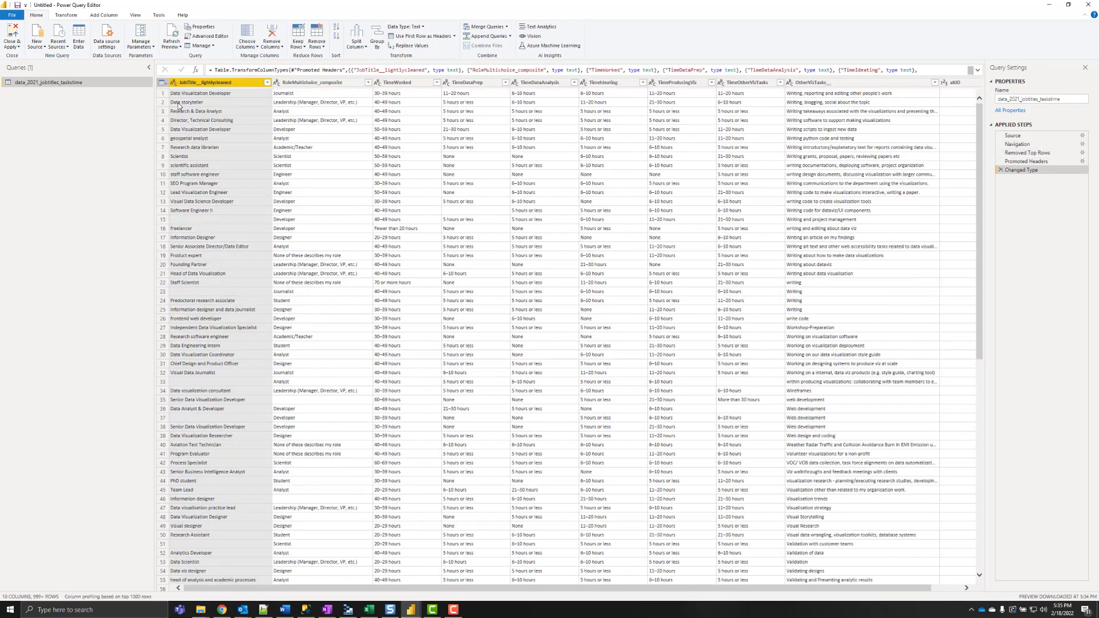
# - Keep only RoleMultichoice_composite, TimeWorked, TimeProducingViz and altID, removing all other columns
pyautogui.click(321, 84)
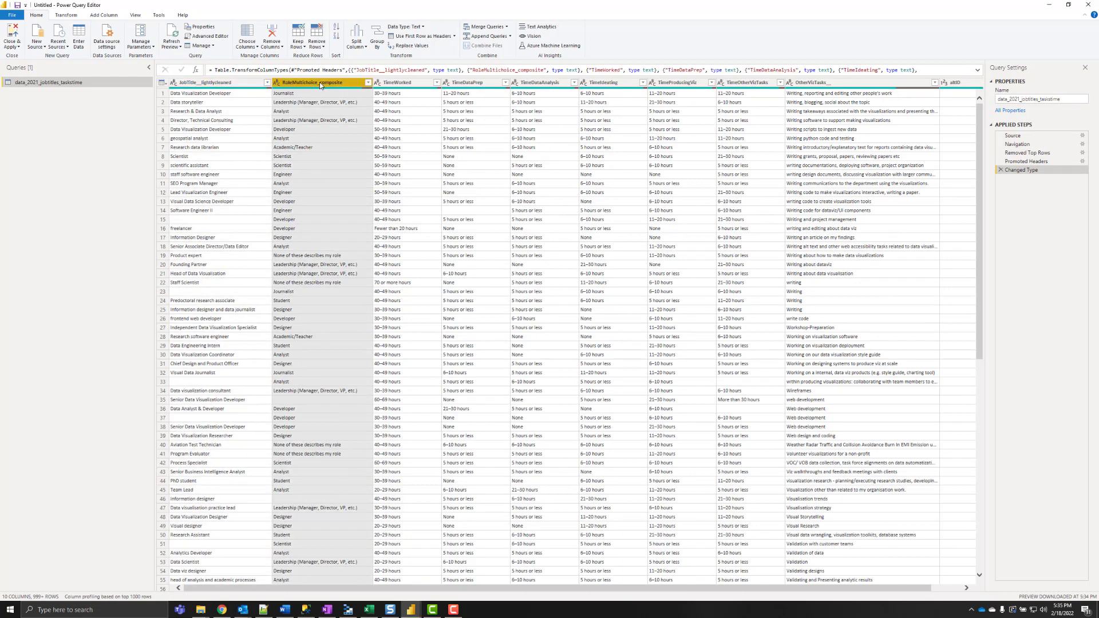
pyautogui.keyDown('ctrl'); pyautogui.click(403, 84); pyautogui.keyUp('ctrl')
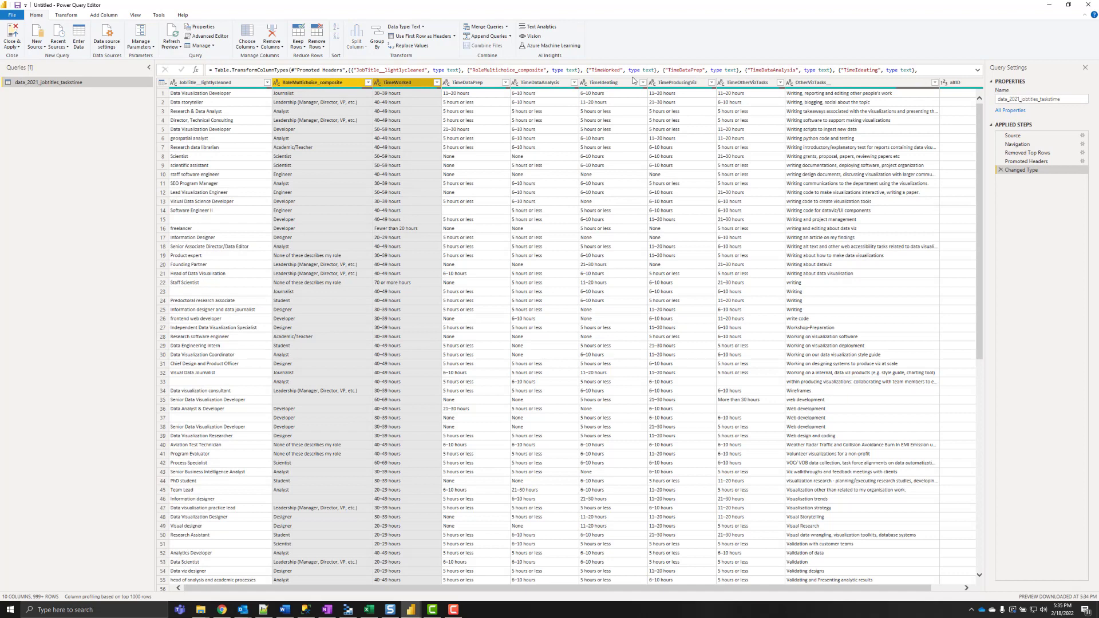
pyautogui.keyDown('ctrl'); pyautogui.click(665, 84); pyautogui.keyUp('ctrl')
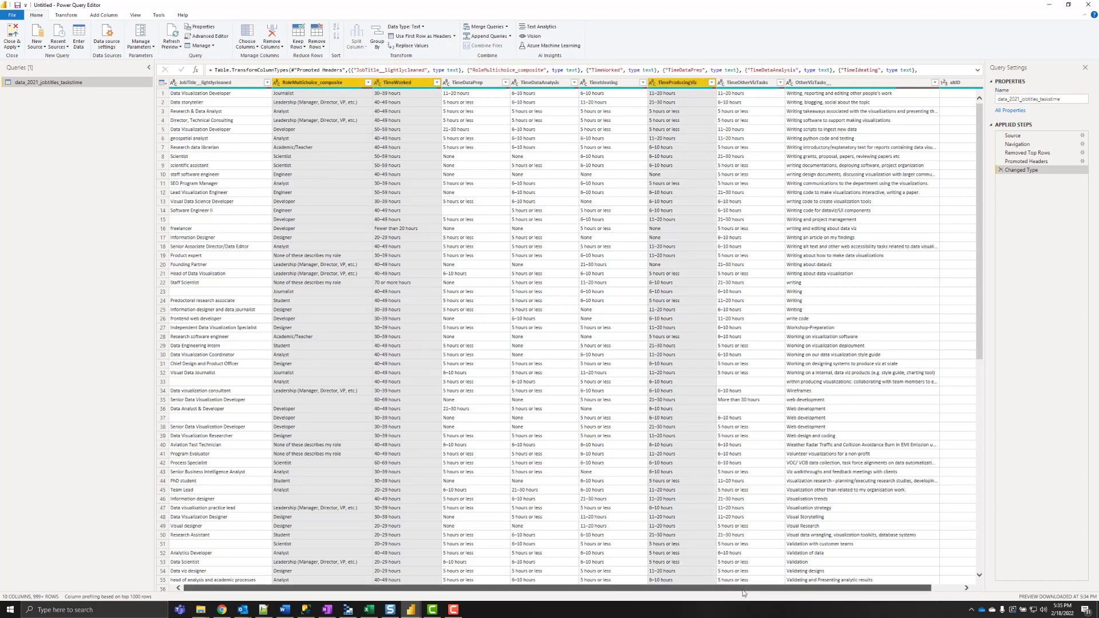
pyautogui.moveTo(735, 590); pyautogui.dragTo(764, 589)
pyautogui.keyDown('ctrl'); pyautogui.click(933, 83); pyautogui.keyUp('ctrl')
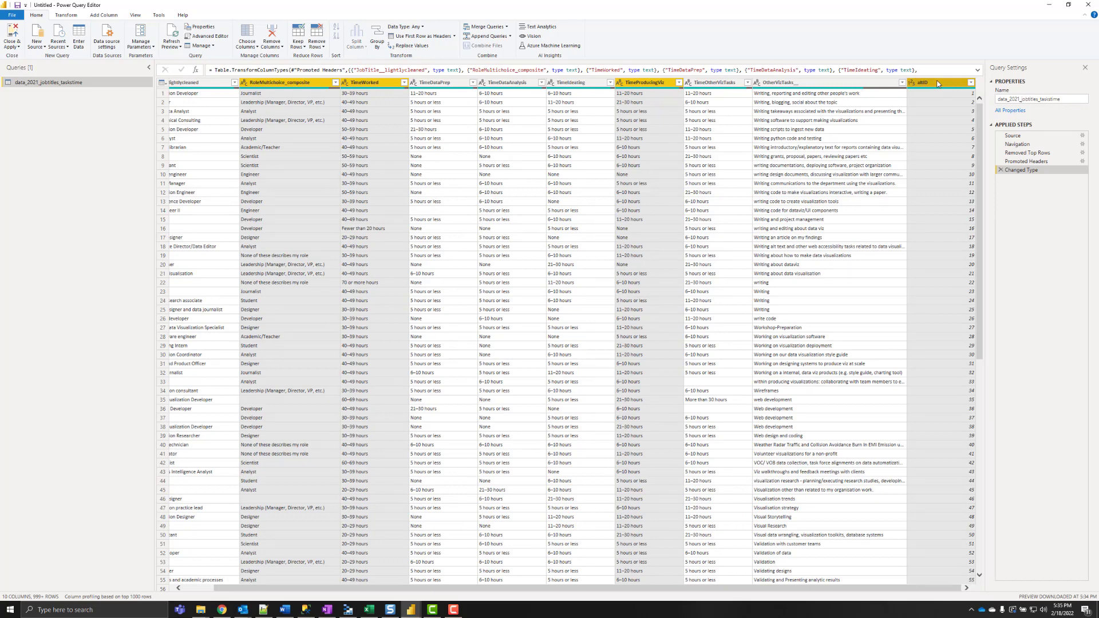
pyautogui.rightClick(937, 84)
pyautogui.click(992, 110)
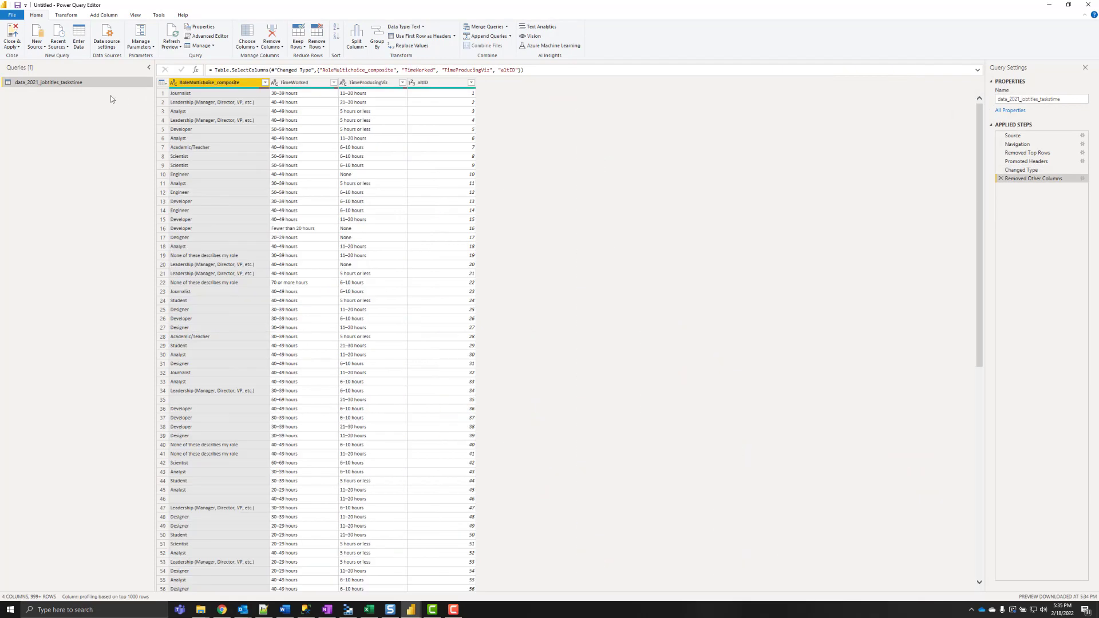
# - Remove empty values from RoleMultichoice_composite, TimeWorked and TimeProducingViz via each column's filter
pyautogui.click(265, 83)
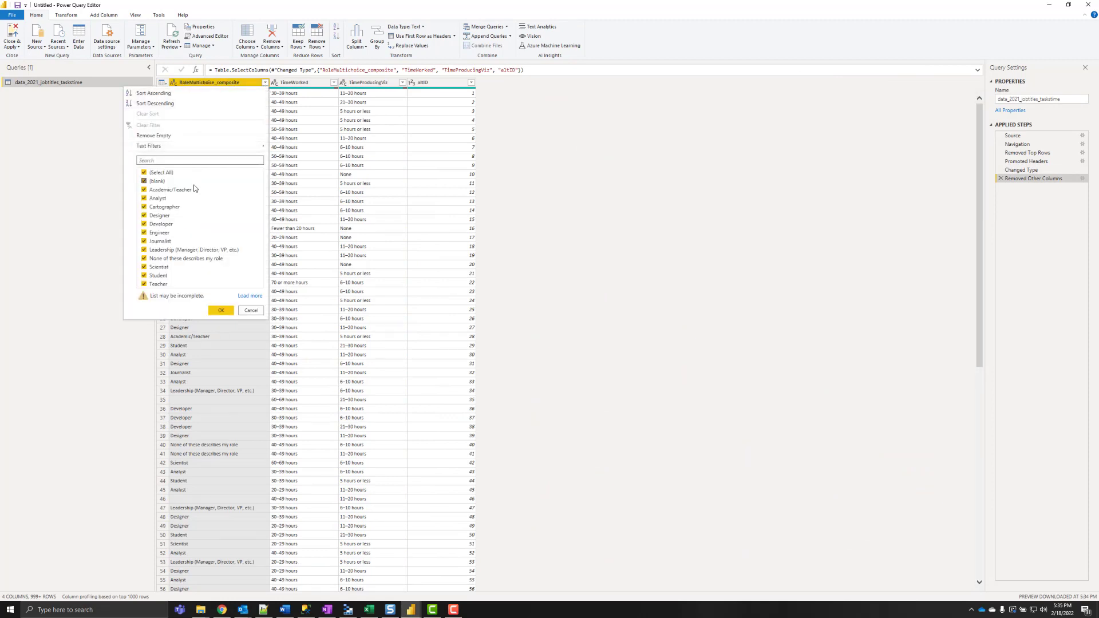
pyautogui.click(153, 136)
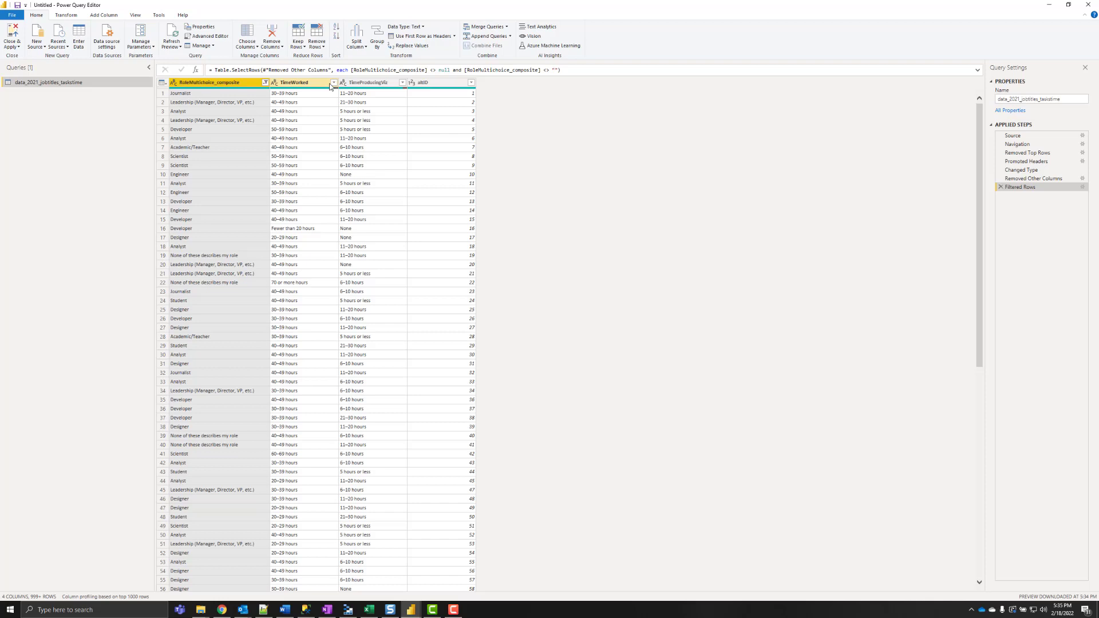
pyautogui.click(333, 83)
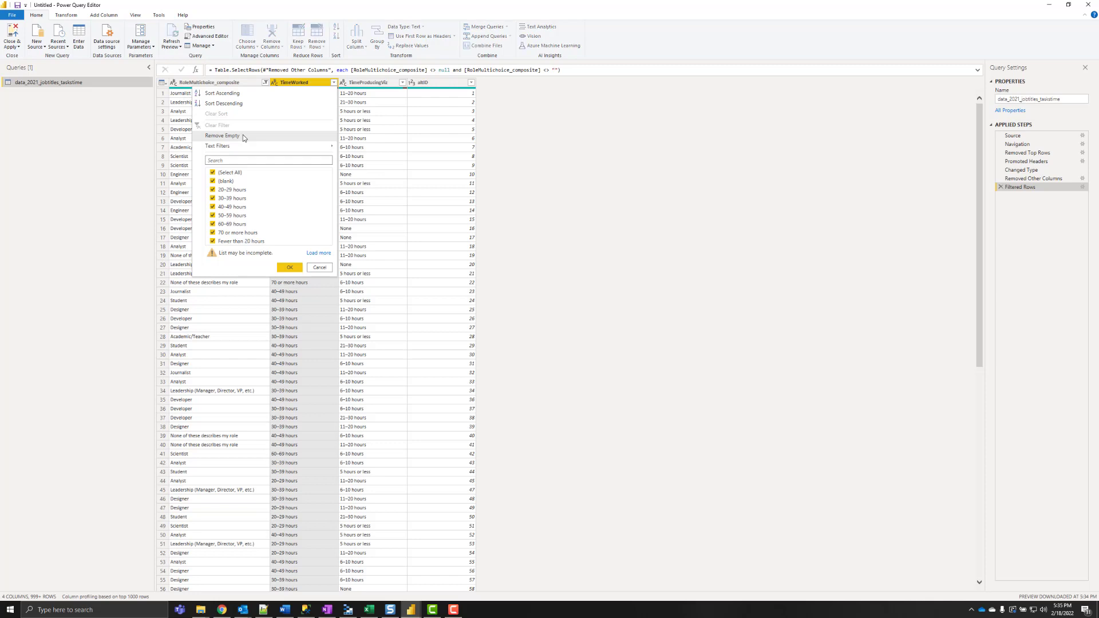
pyautogui.click(243, 135)
pyautogui.click(403, 83)
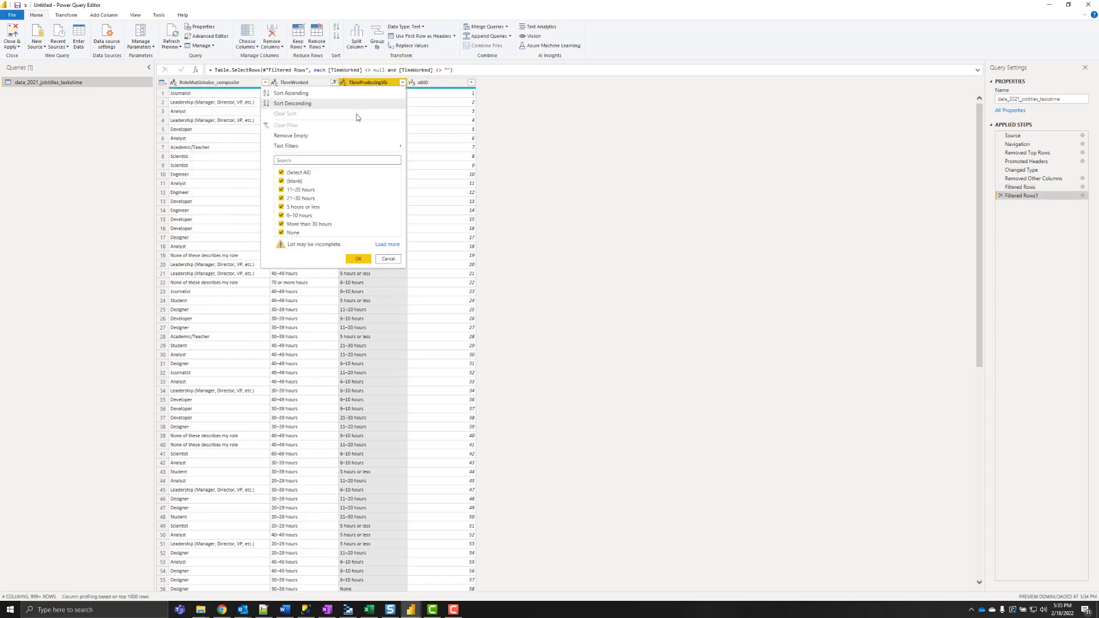
pyautogui.click(304, 136)
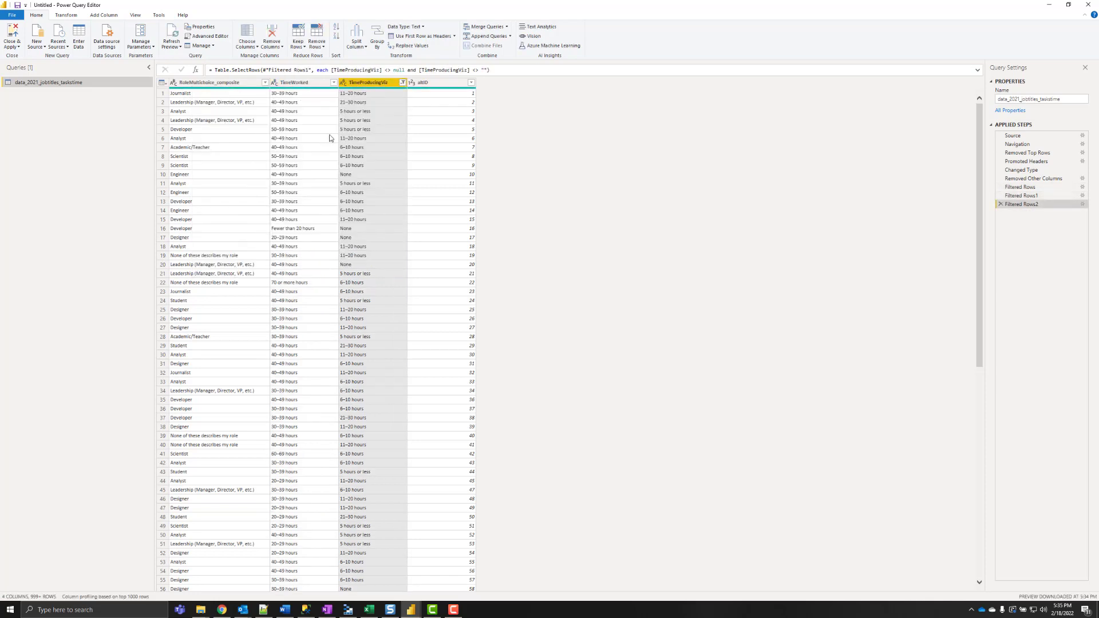
# - Replace the long Leadership role value with just 'Leadership'
pyautogui.rightClick(230, 102)
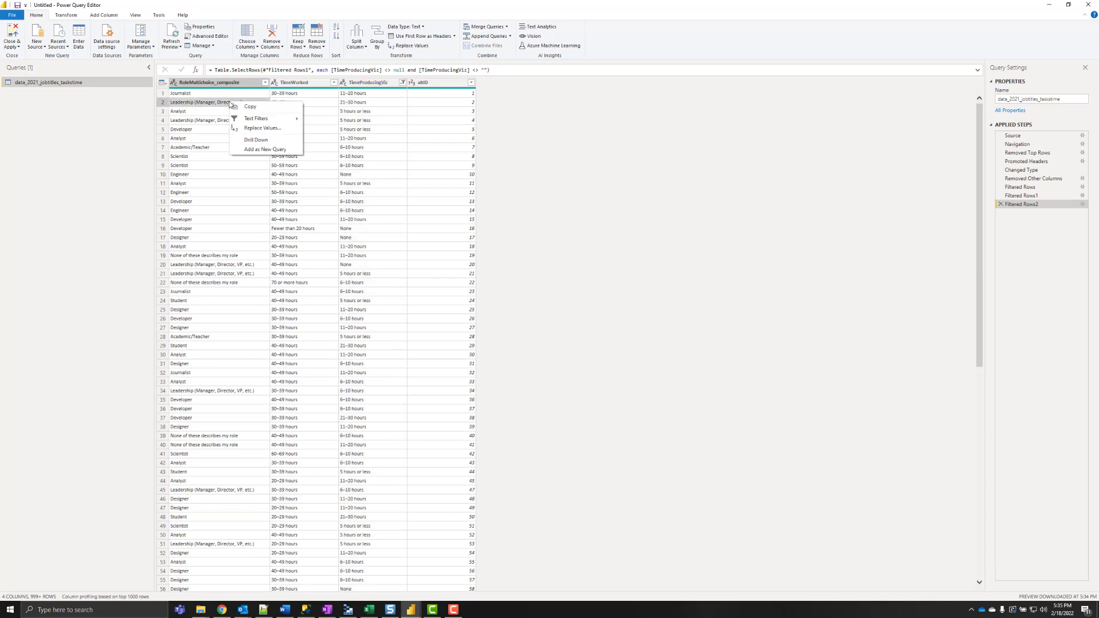
pyautogui.click(275, 127)
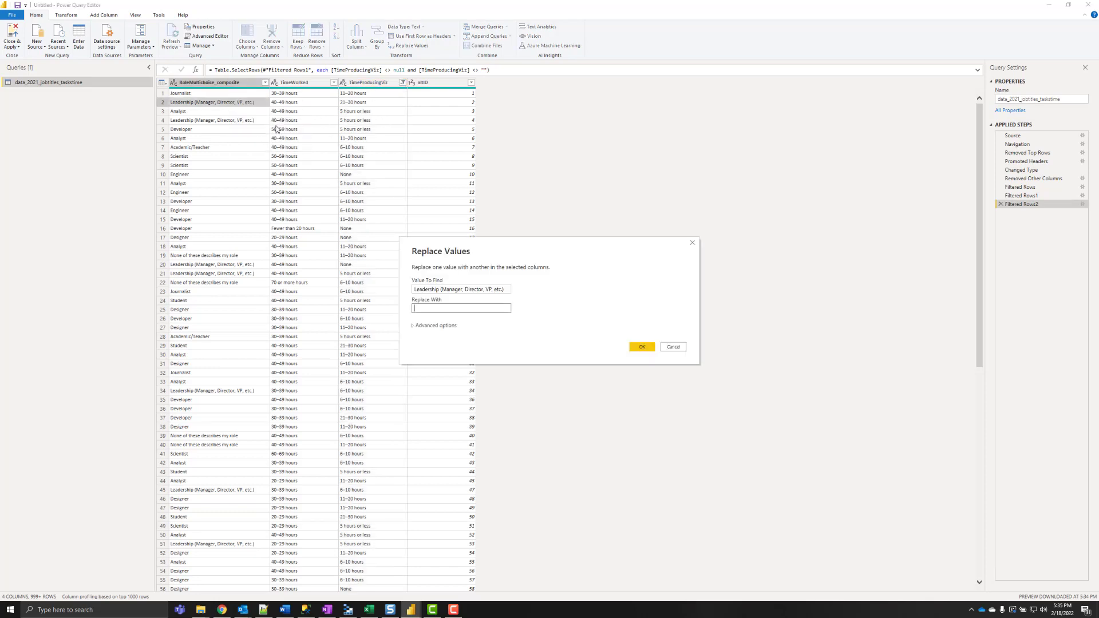
pyautogui.tripleClick(439, 290)
pyautogui.click(420, 308)
pyautogui.write('Leadership')
pyautogui.click(639, 347)
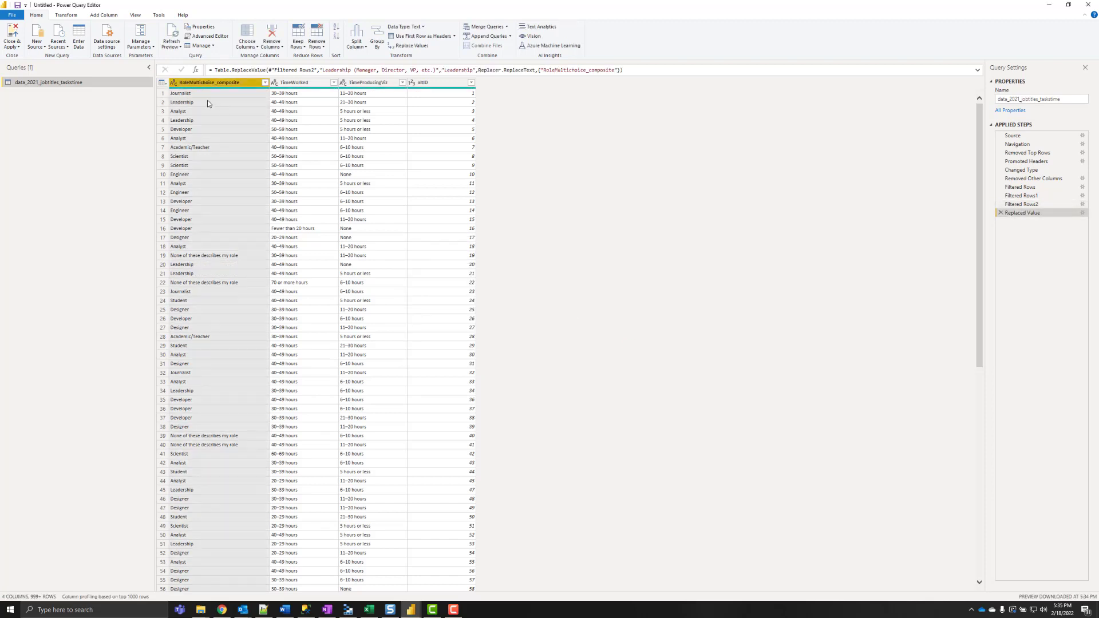
# - Replace cells exactly matching 'Teacher' with 'Academic/Teacher' using Match entire cell contents
pyautogui.rightClick(197, 150)
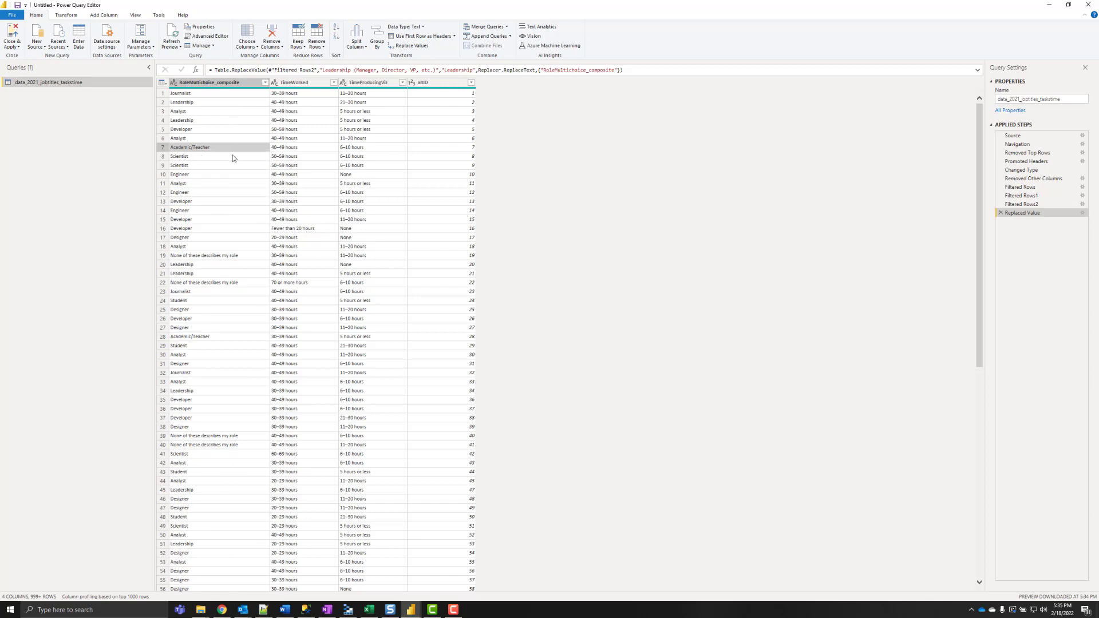
pyautogui.click(232, 154)
pyautogui.rightClick(212, 151)
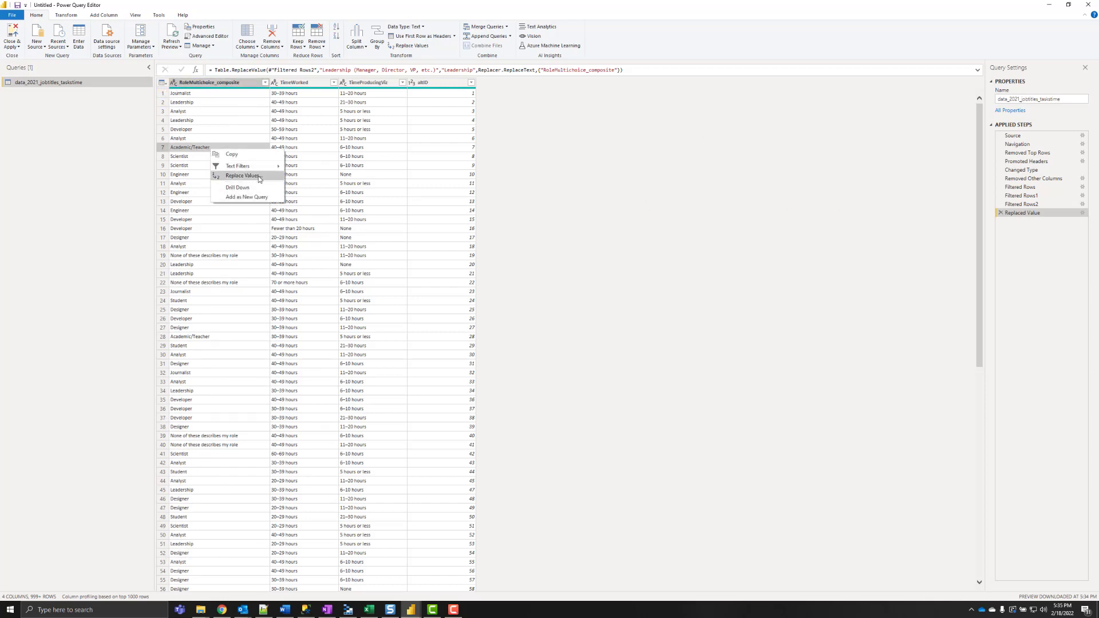
pyautogui.click(240, 177)
pyautogui.write('Academic/Teacher')
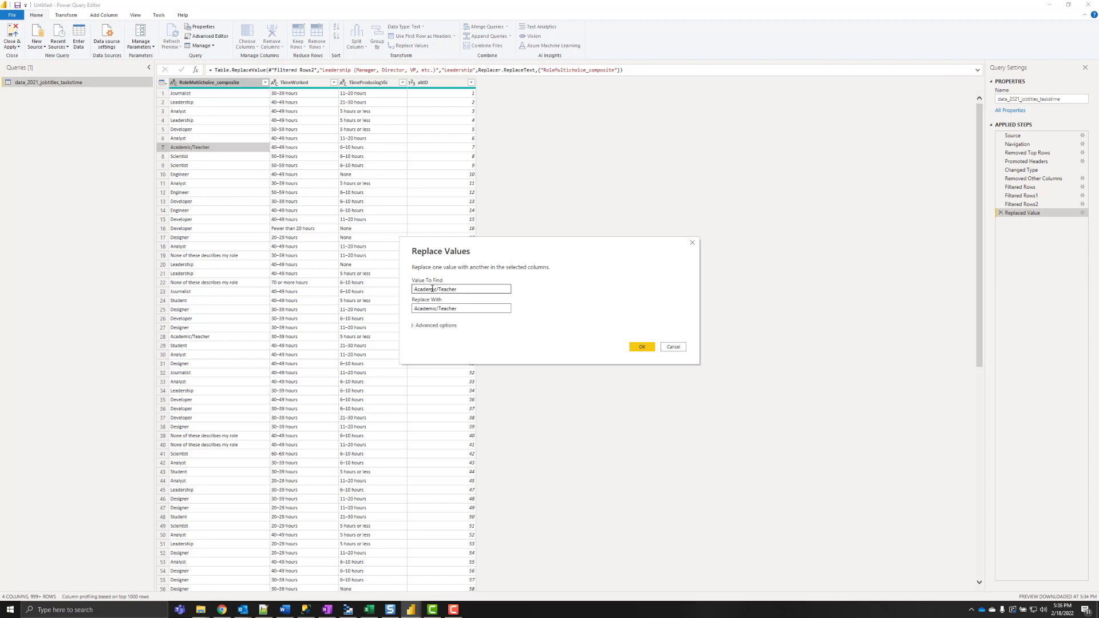
pyautogui.moveTo(438, 289); pyautogui.dragTo(391, 291)
pyautogui.press('BackSpace')
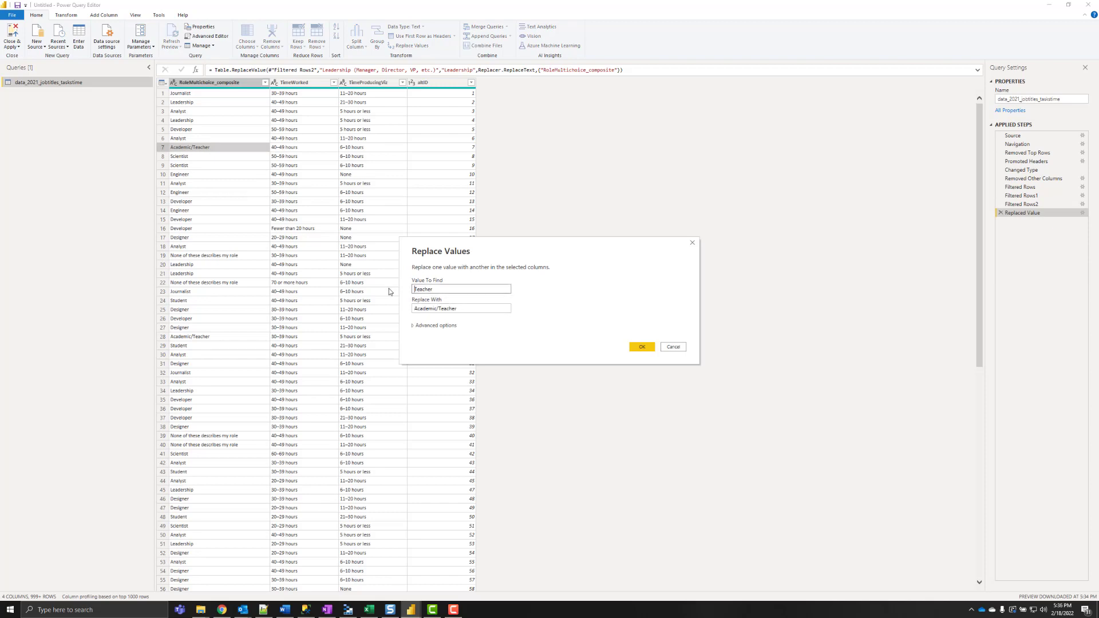
pyautogui.click(414, 326)
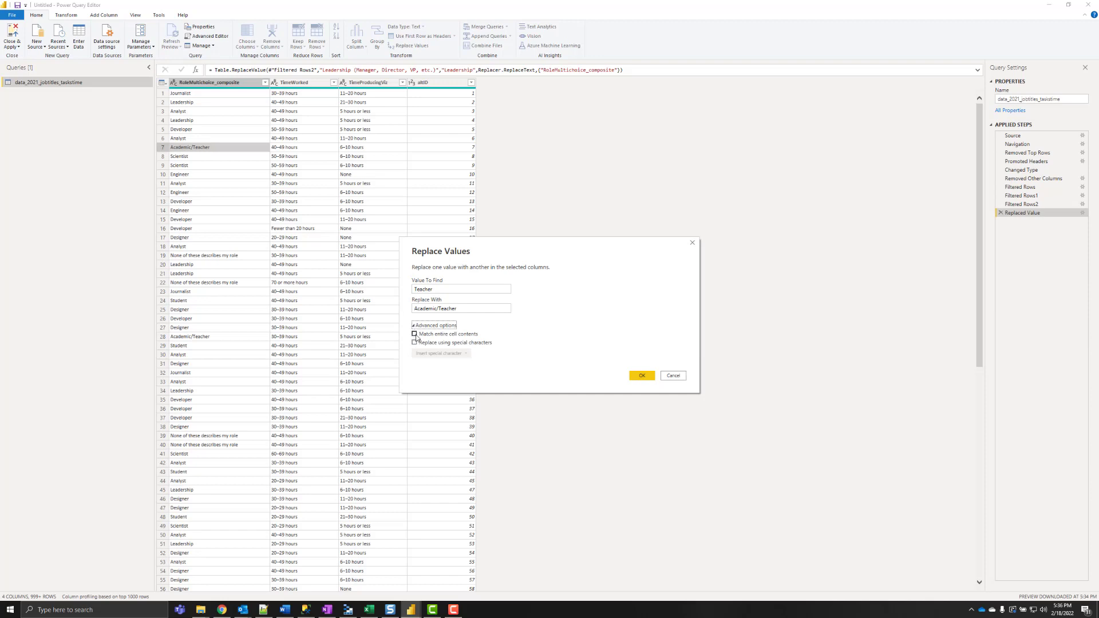
pyautogui.click(415, 335)
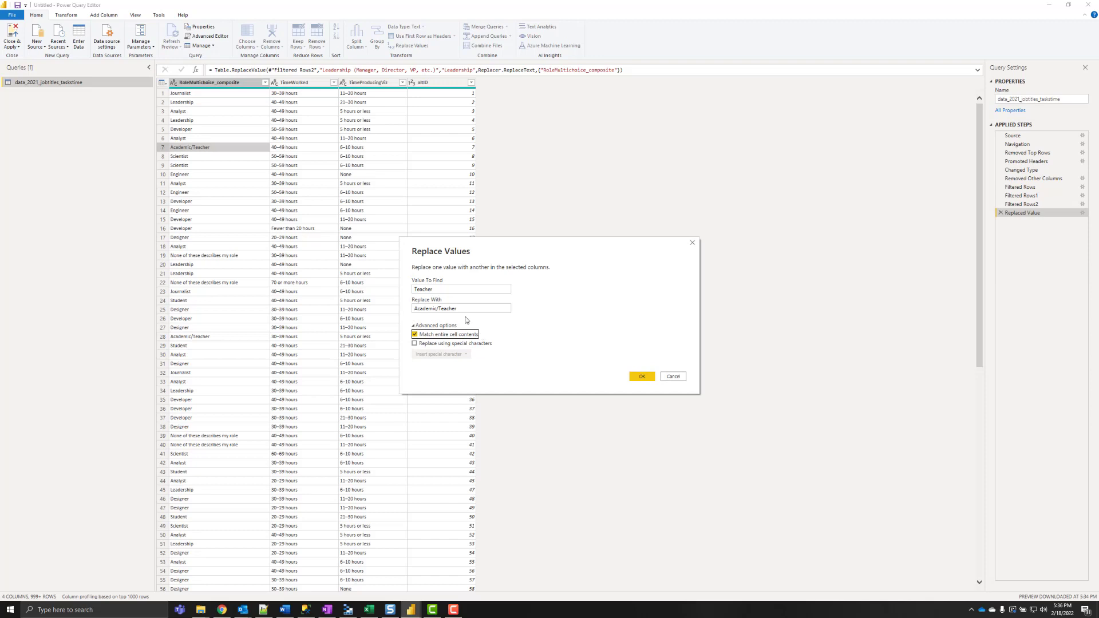
pyautogui.click(417, 308)
pyautogui.click(642, 377)
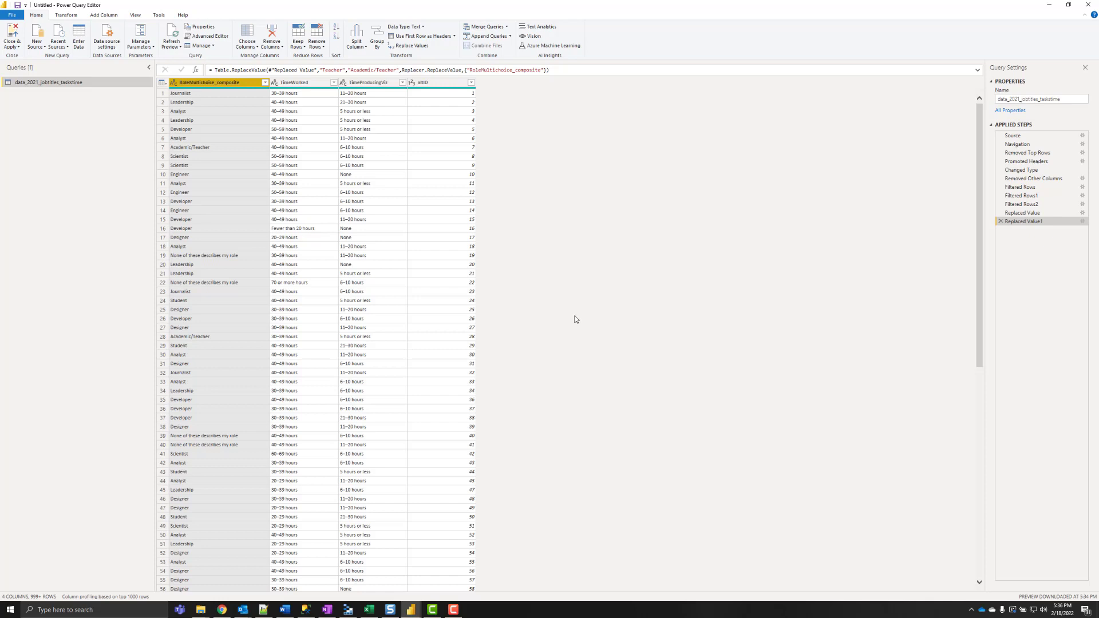
# - Group by RoleMultichoice_composite, TimeWorked and TimeProducingViz with a Count column of distinct rows
pyautogui.click(62, 15)
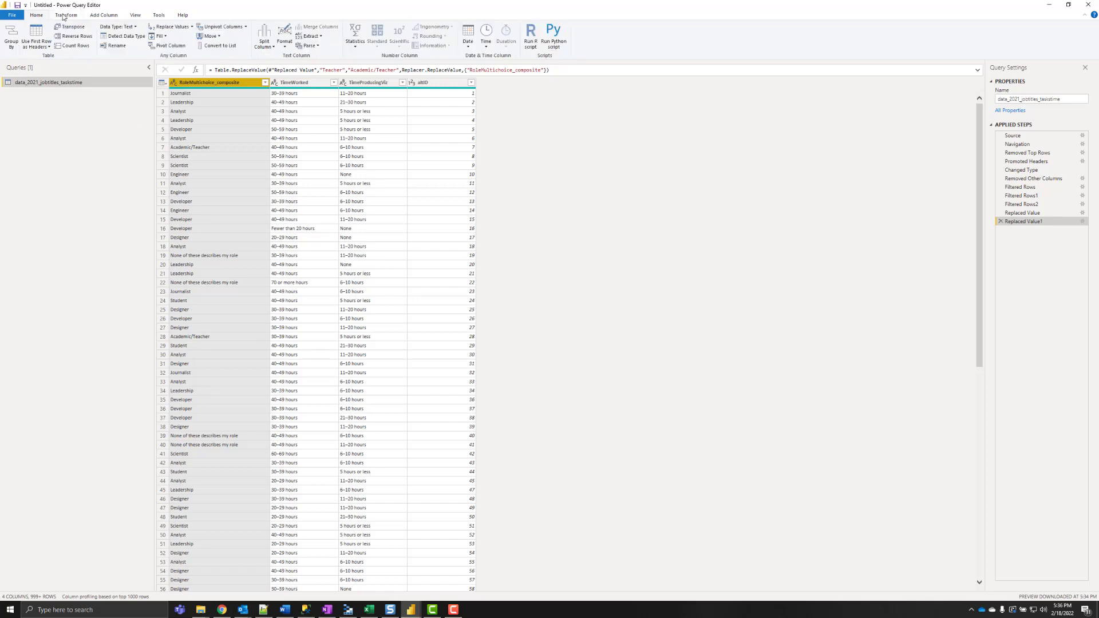
pyautogui.click(9, 35)
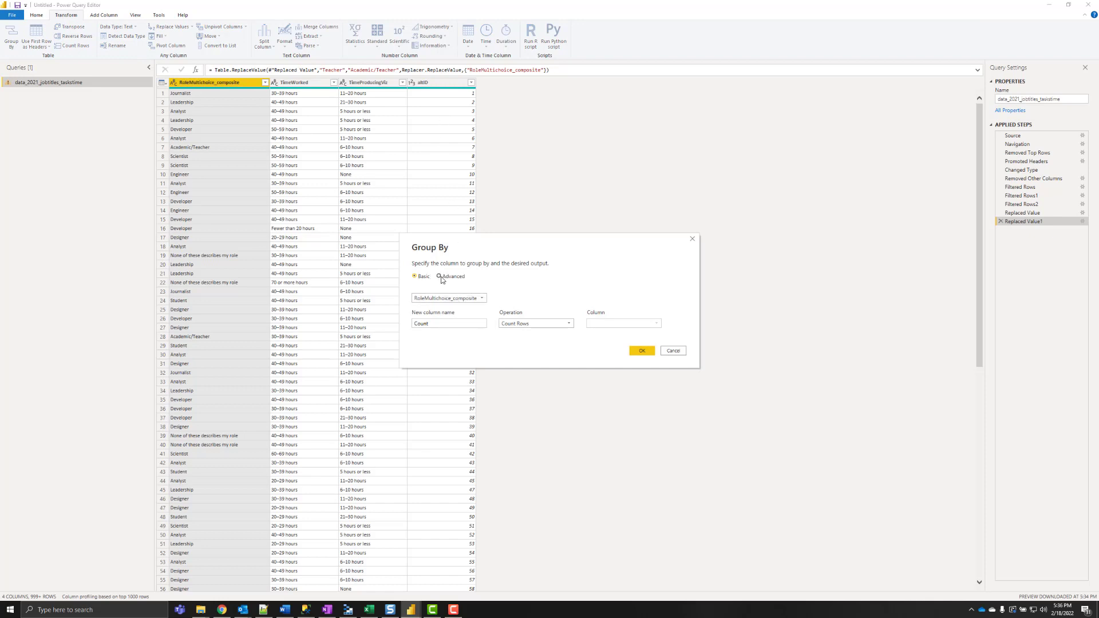
pyautogui.click(440, 277)
pyautogui.click(441, 314)
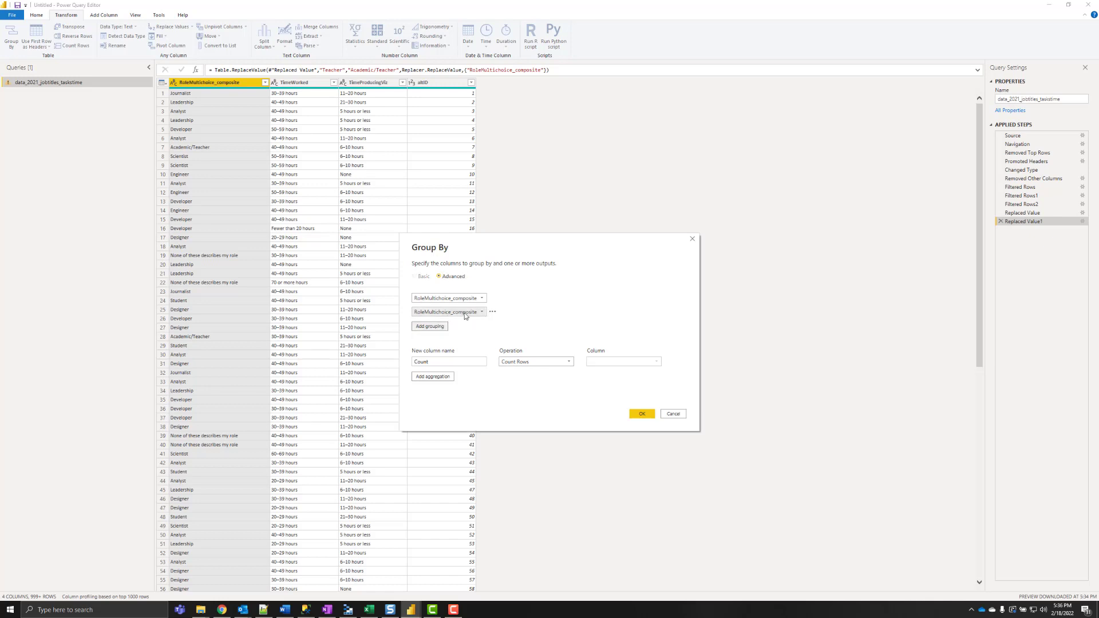
pyautogui.click(464, 315)
pyautogui.click(452, 330)
pyautogui.click(432, 325)
pyautogui.click(444, 325)
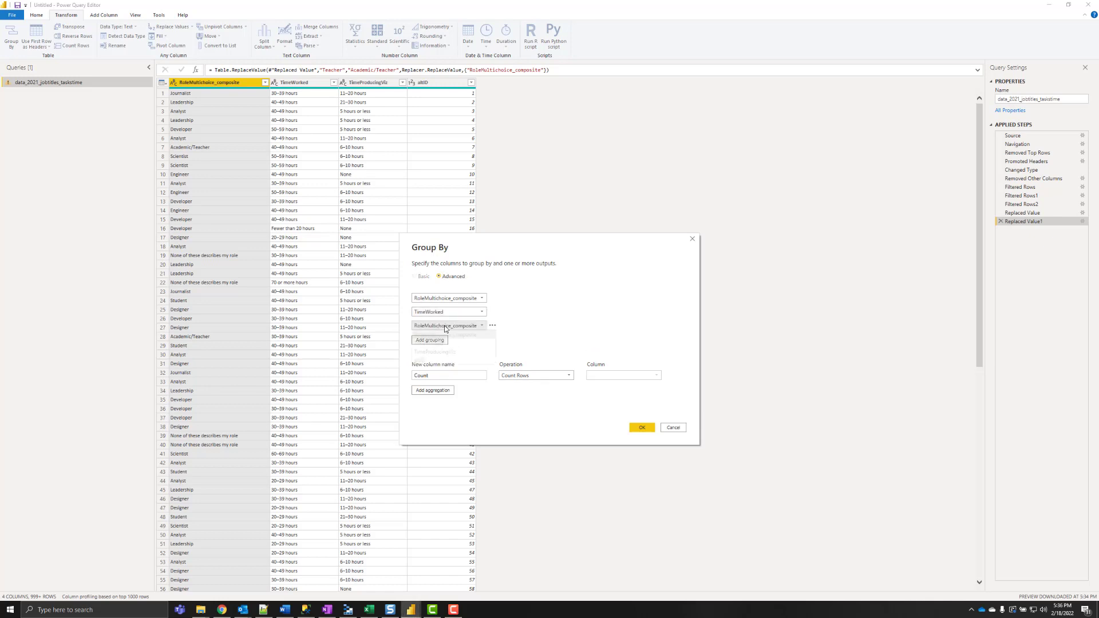
pyautogui.click(436, 352)
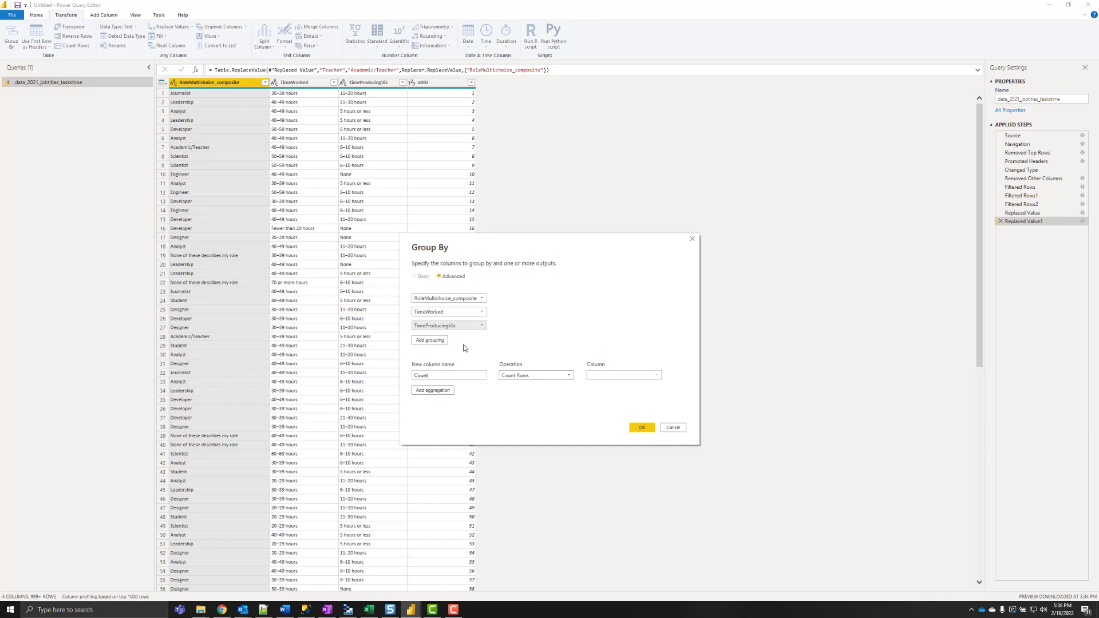
pyautogui.click(447, 377)
pyautogui.click(533, 375)
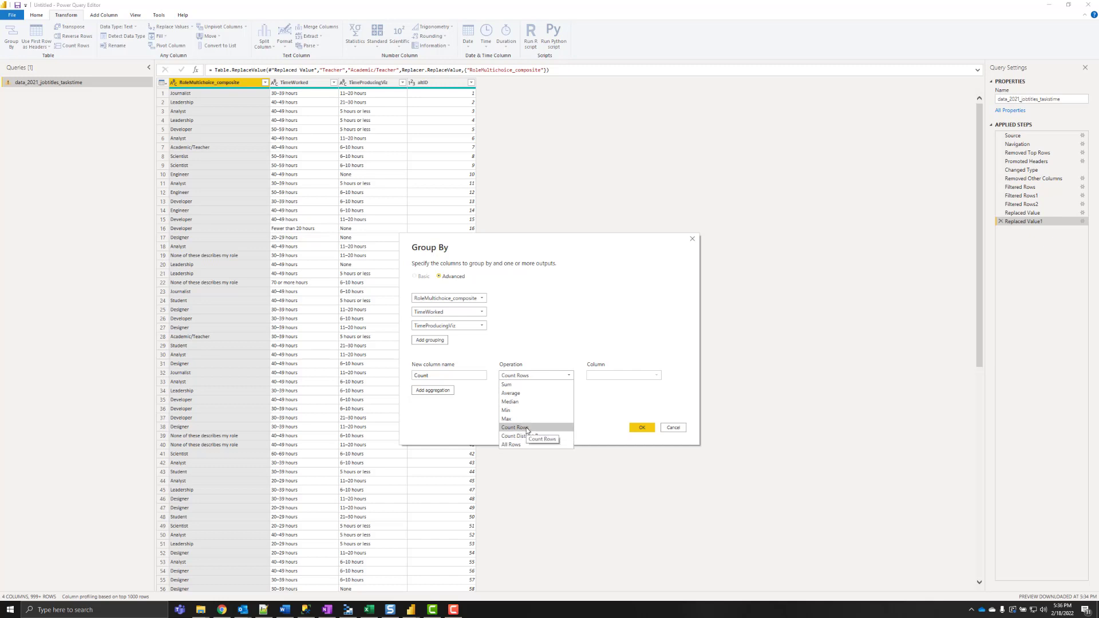
pyautogui.click(528, 436)
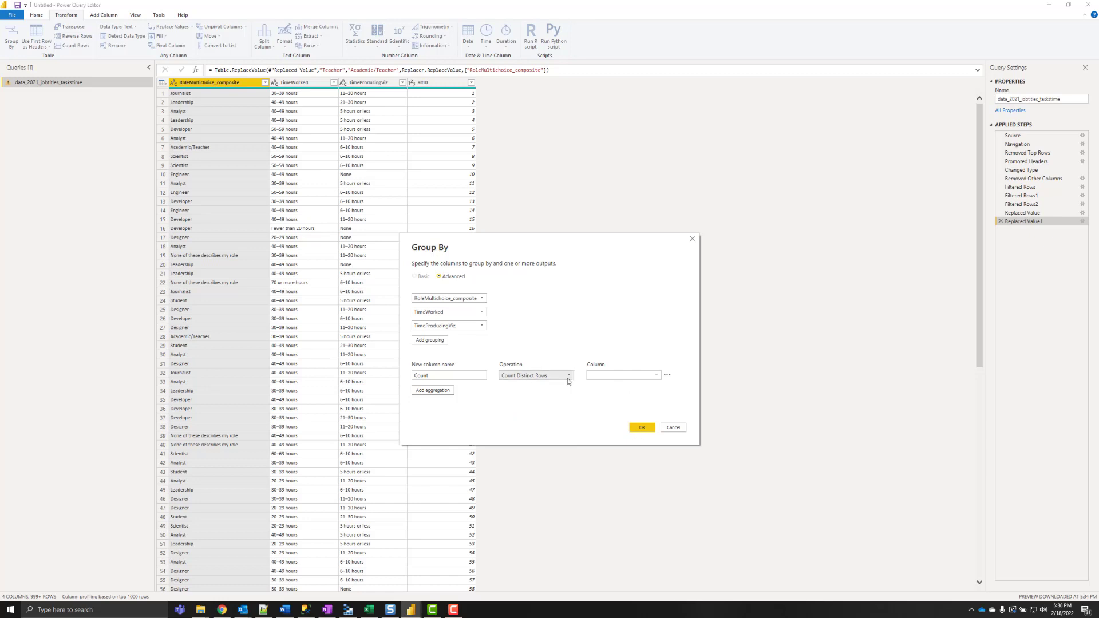
pyautogui.click(641, 428)
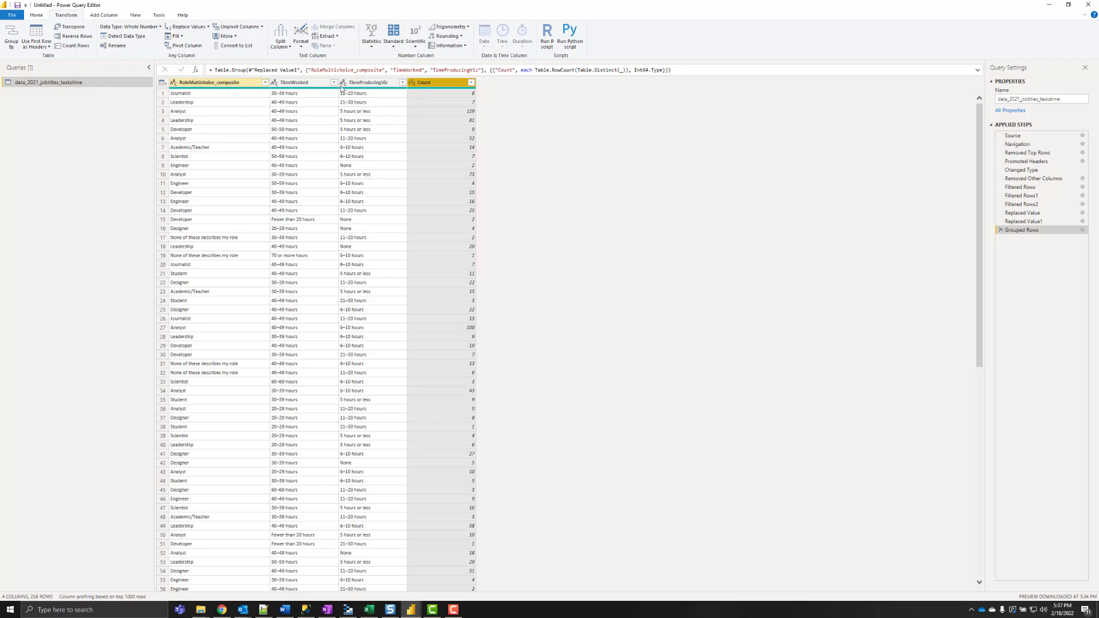
# - Rename the query to Source
pyautogui.click(1030, 99)
pyautogui.write('Source')
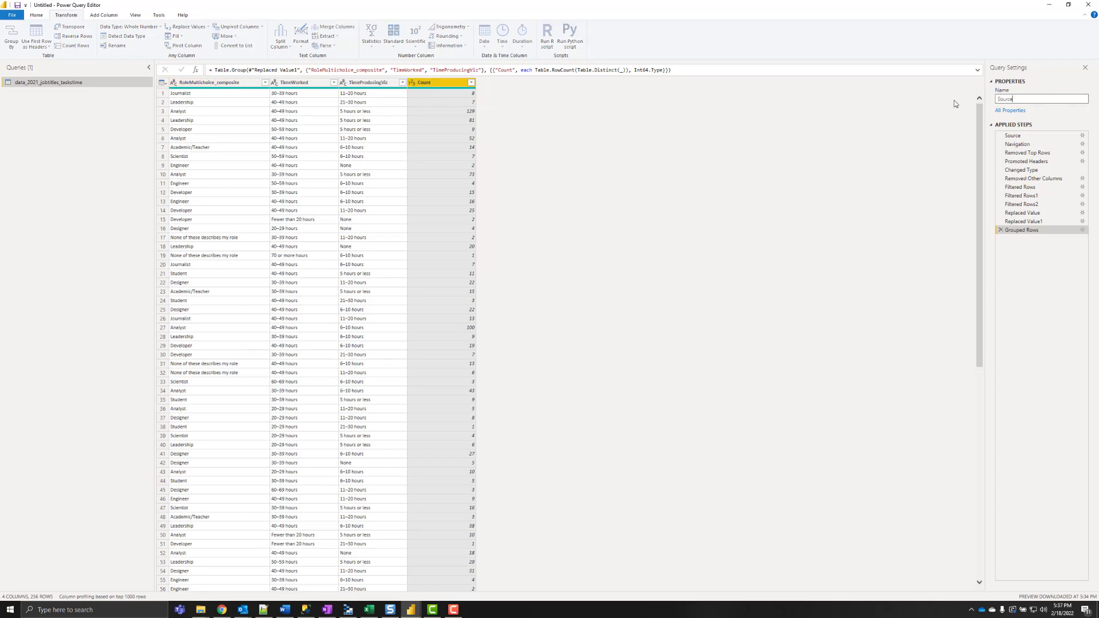
pyautogui.press('Return')
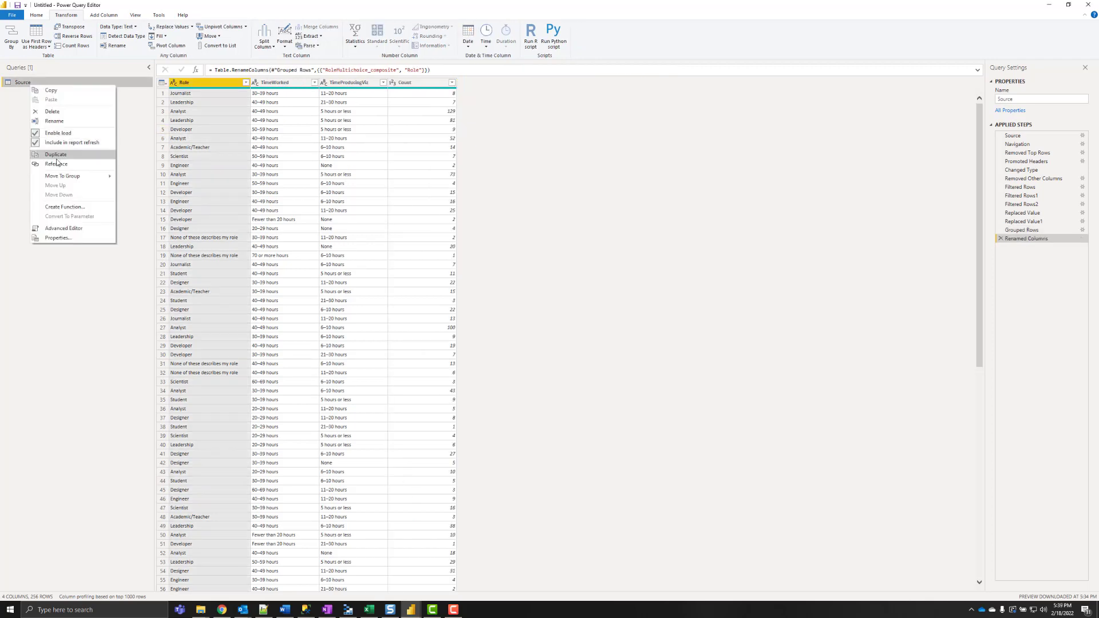
# - Create a reference of Source and group it by Role and TimeWorked, summing Count
pyautogui.click(57, 163)
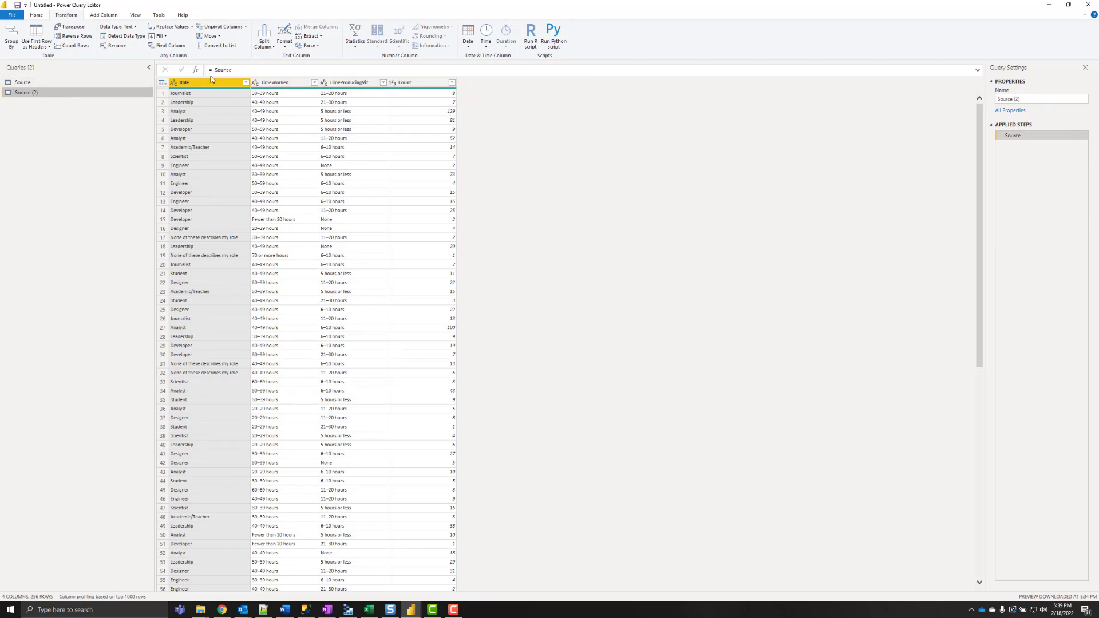
pyautogui.keyDown('ctrl'); pyautogui.click(285, 84); pyautogui.keyUp('ctrl')
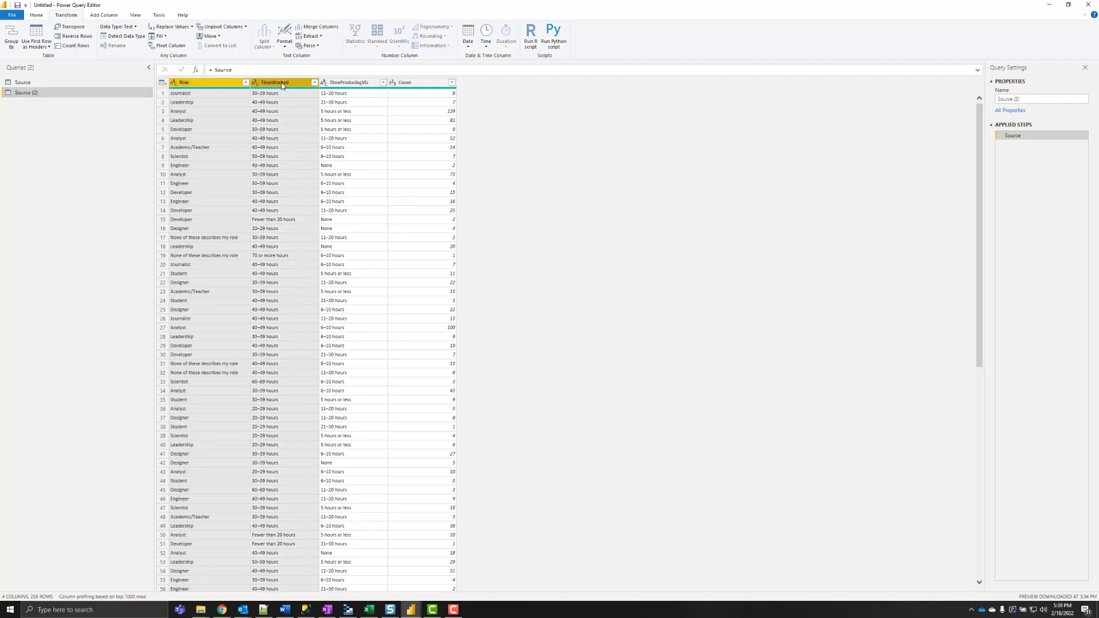
pyautogui.click(11, 40)
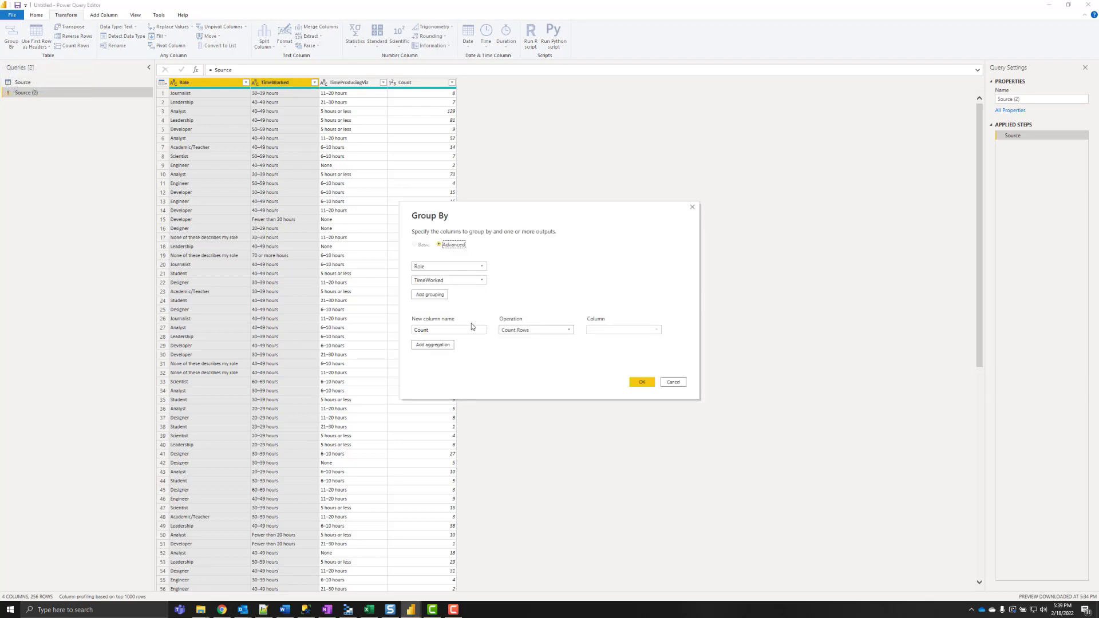
pyautogui.click(553, 330)
pyautogui.click(518, 339)
pyautogui.click(625, 330)
pyautogui.click(619, 365)
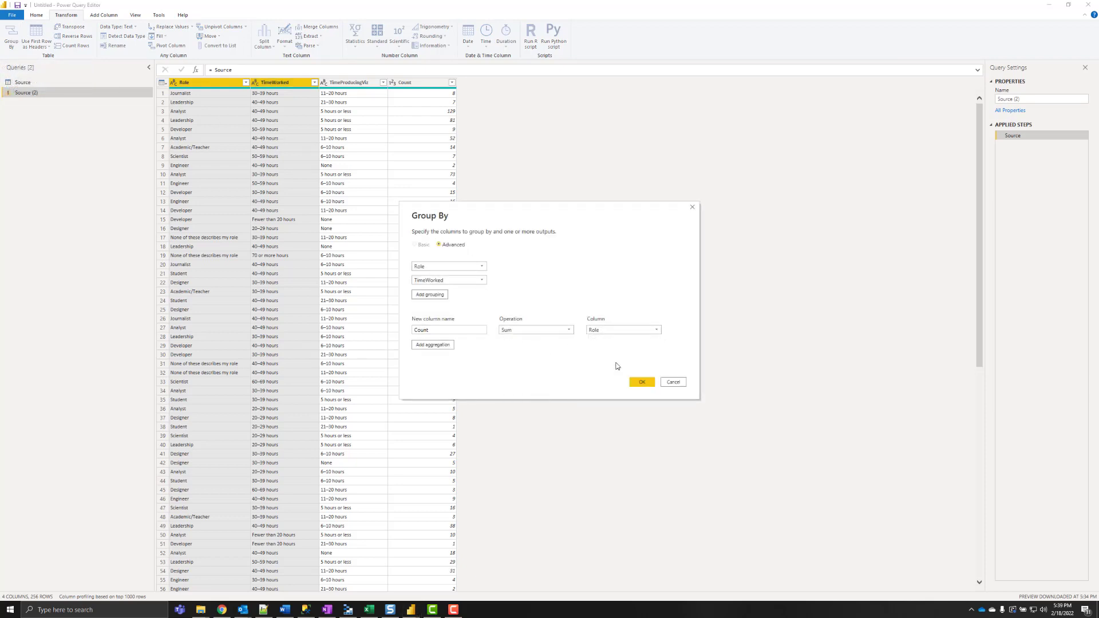
pyautogui.click(641, 382)
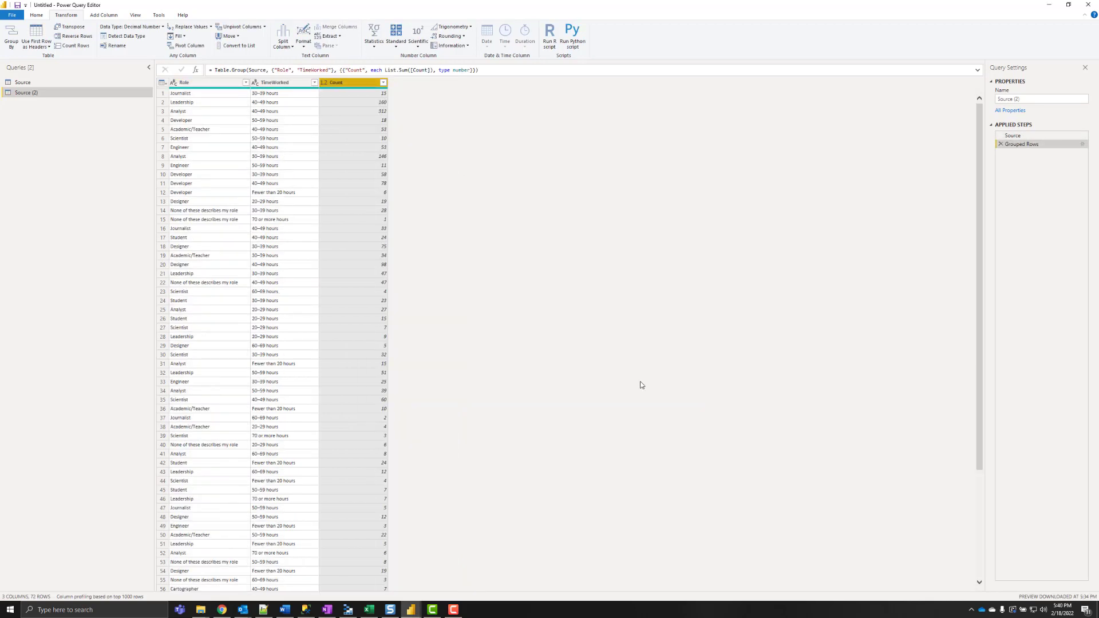
# - Rename the Role and TimeWorked columns to Source and Target, and name the query RoleTime
pyautogui.doubleClick(207, 84)
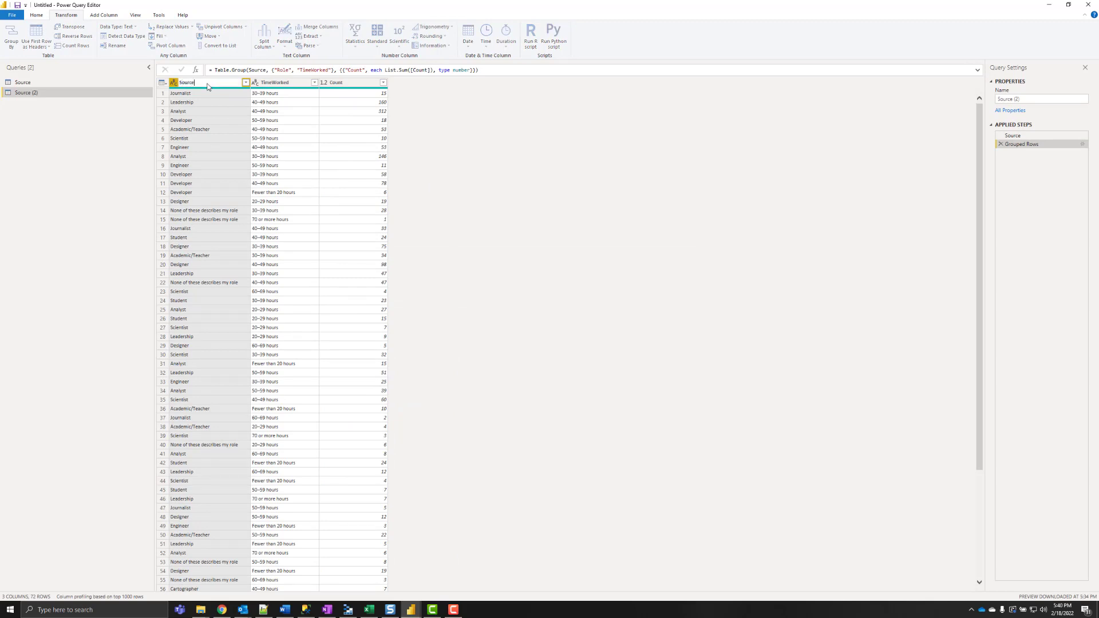
pyautogui.write('Source')
pyautogui.press('Return')
pyautogui.doubleClick(275, 84)
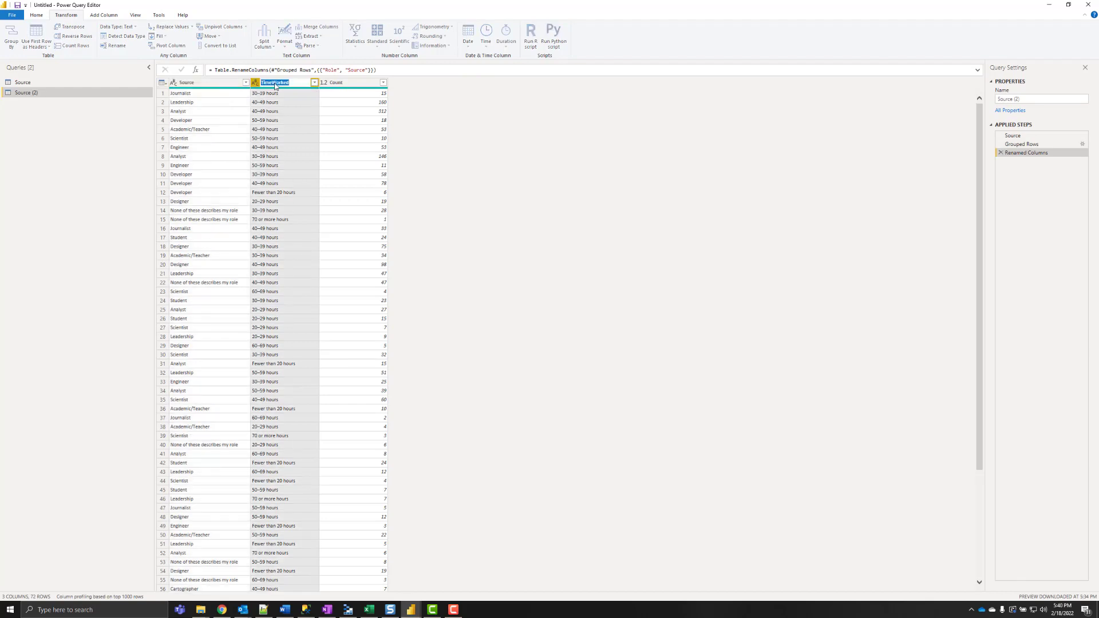
pyautogui.write('Target')
pyautogui.press('Return')
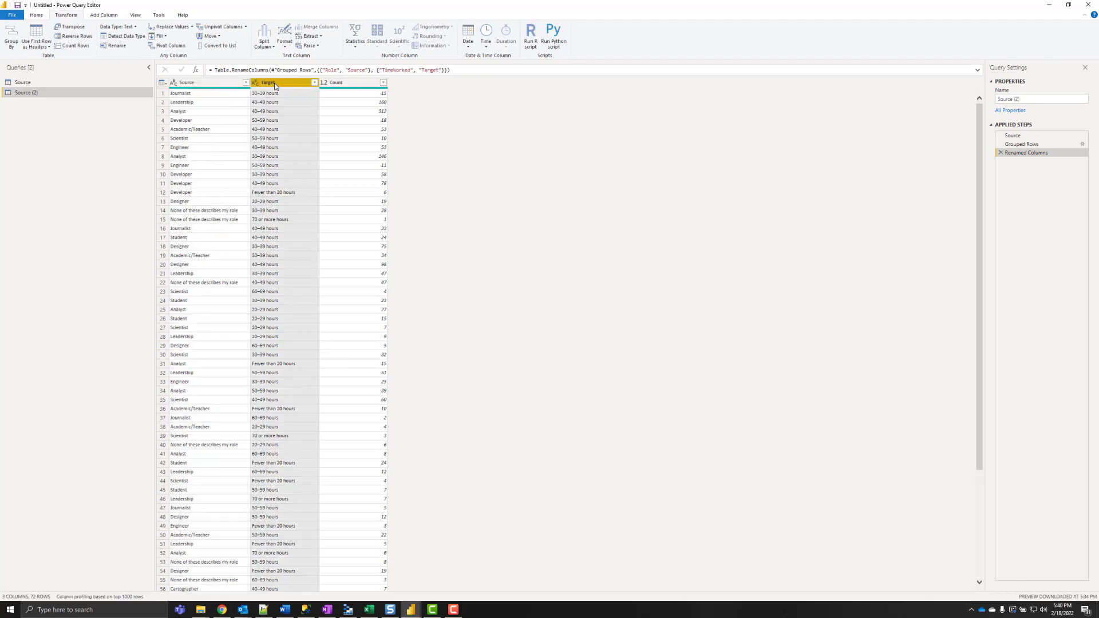
pyautogui.click(1019, 99)
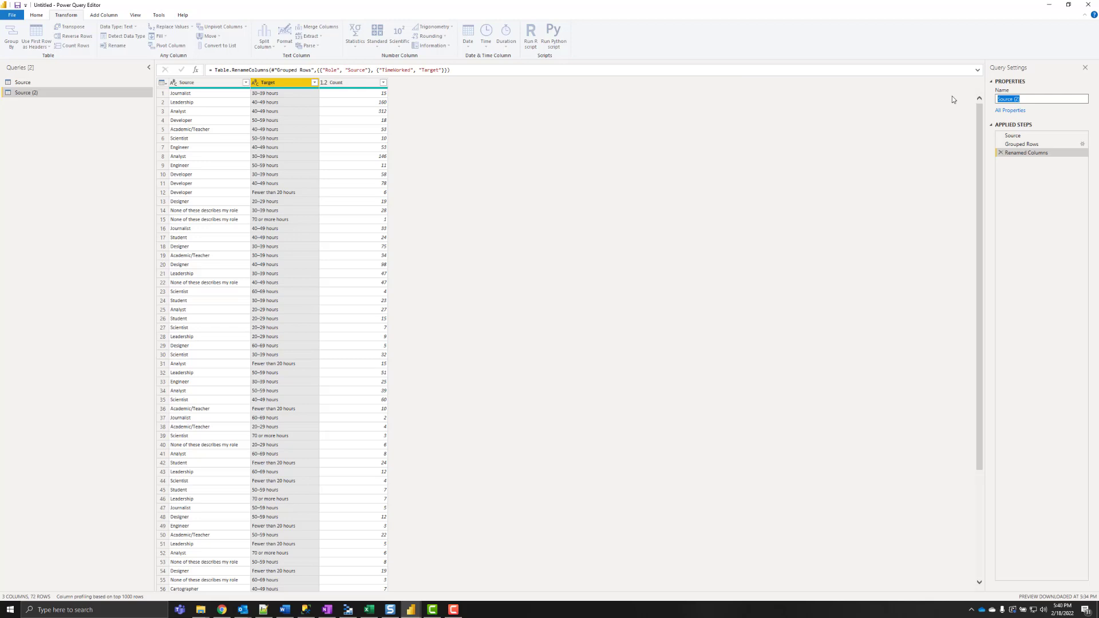
pyautogui.write('RoleTime')
pyautogui.press('Return')
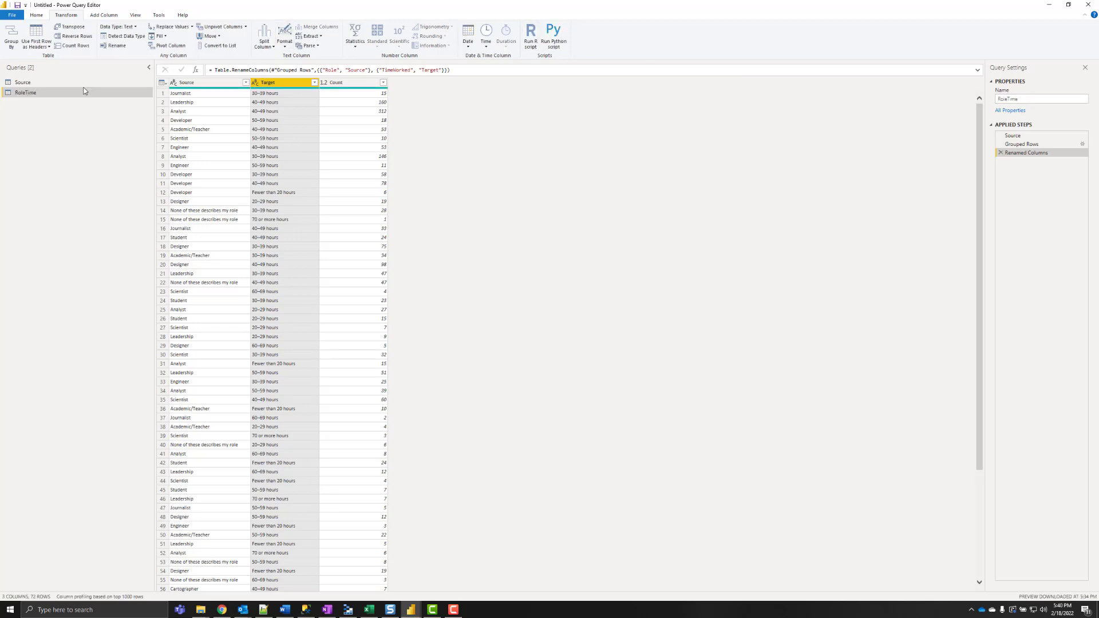
# - Create another reference of Source grouped by TimeWorked and TimeProducingViz, summing Count
pyautogui.rightClick(28, 86)
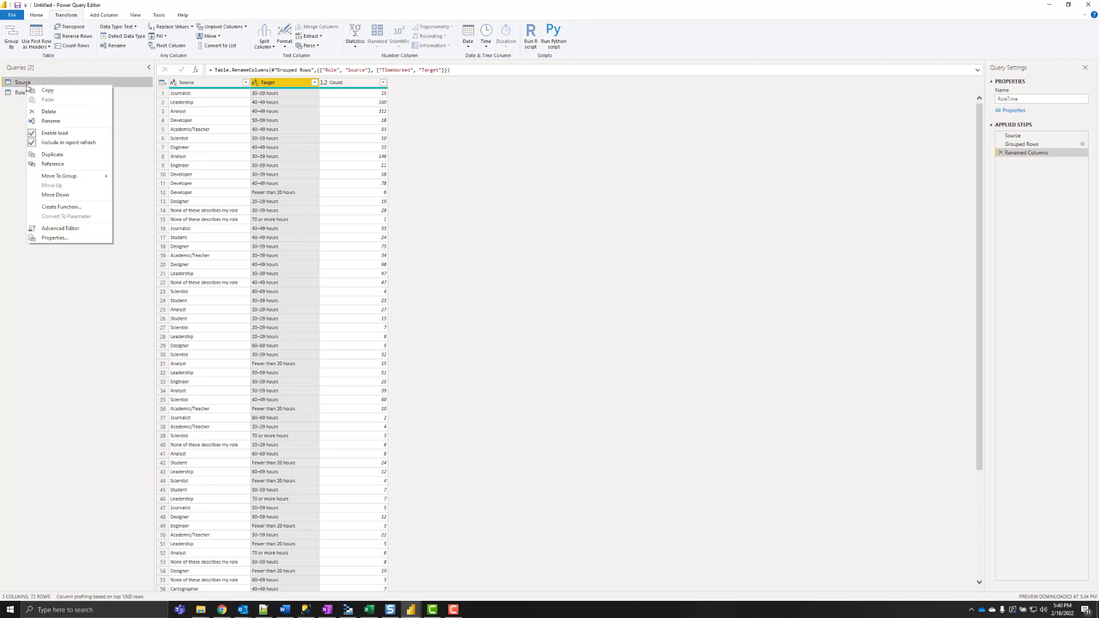
pyautogui.click(71, 167)
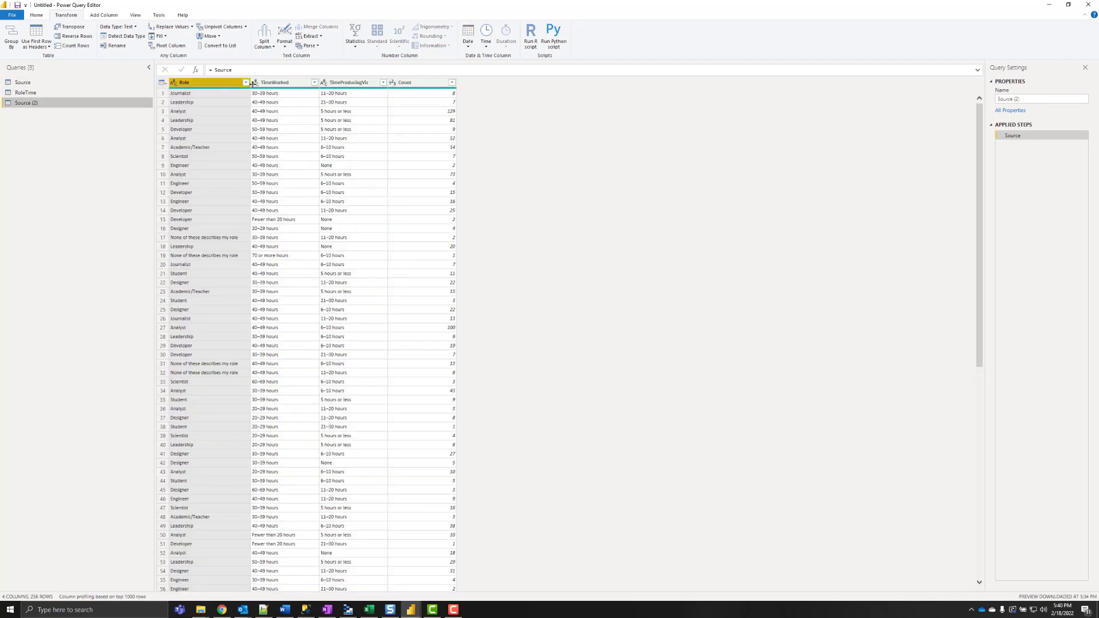
pyautogui.click(273, 83)
pyautogui.keyDown('ctrl'); pyautogui.click(351, 83); pyautogui.keyUp('ctrl')
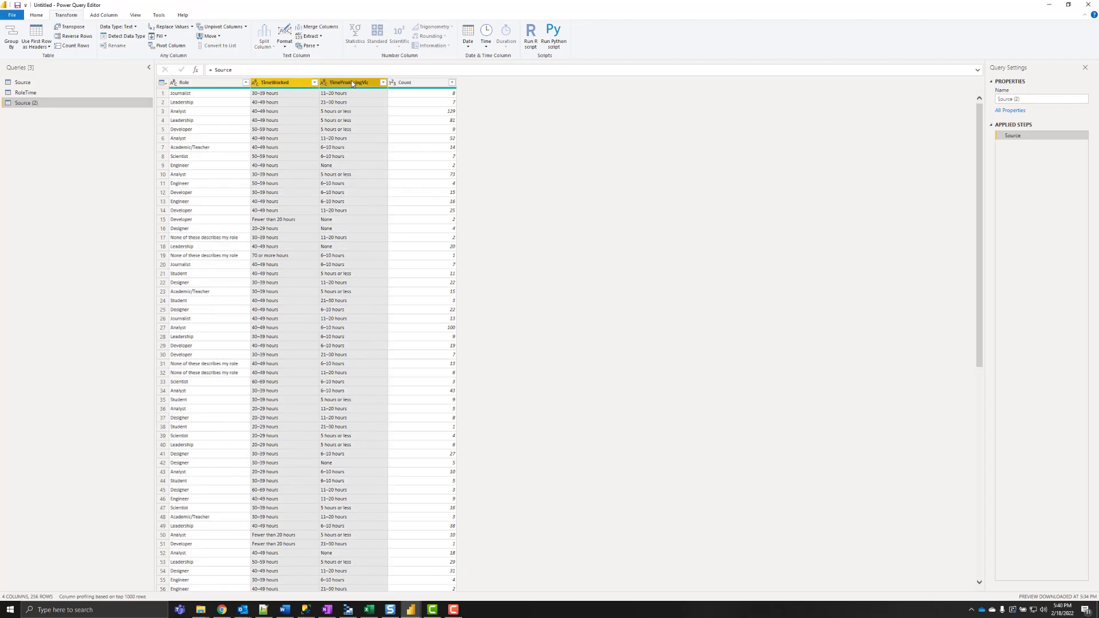
pyautogui.click(11, 35)
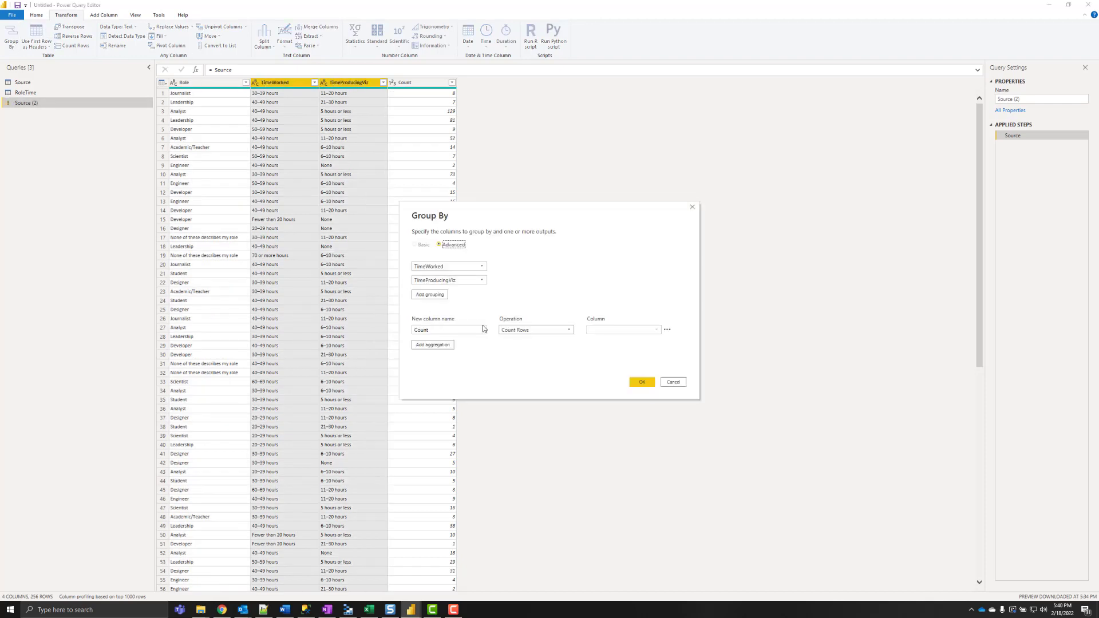
pyautogui.click(548, 330)
pyautogui.click(551, 343)
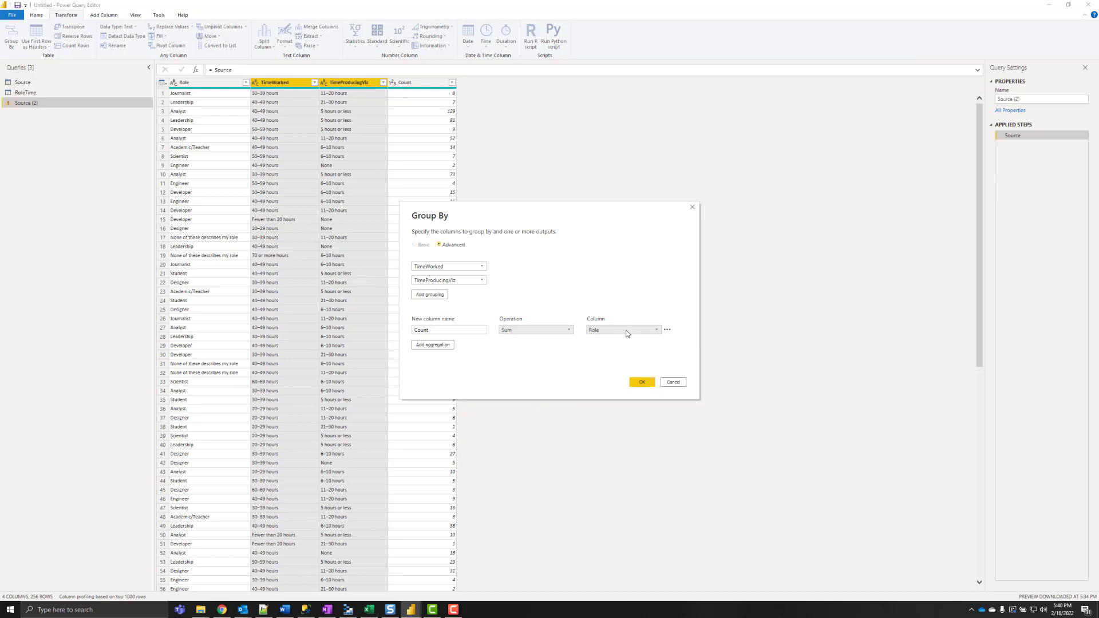
pyautogui.click(627, 332)
pyautogui.click(606, 364)
pyautogui.click(640, 383)
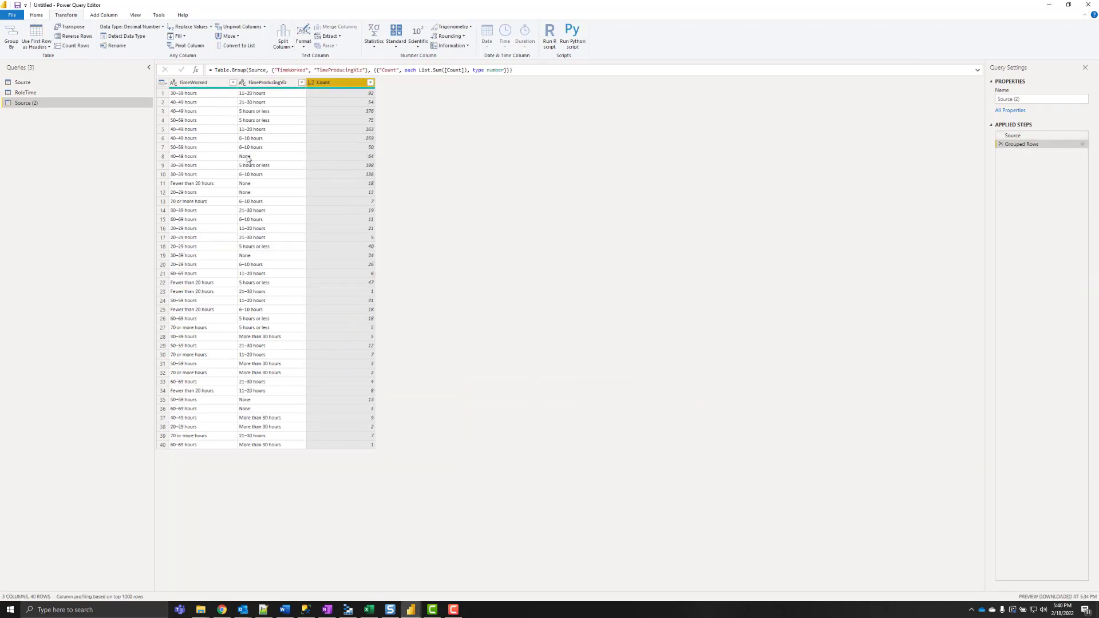
# - Name the query TimeViz and rename its columns to Source and Target
pyautogui.click(1039, 99)
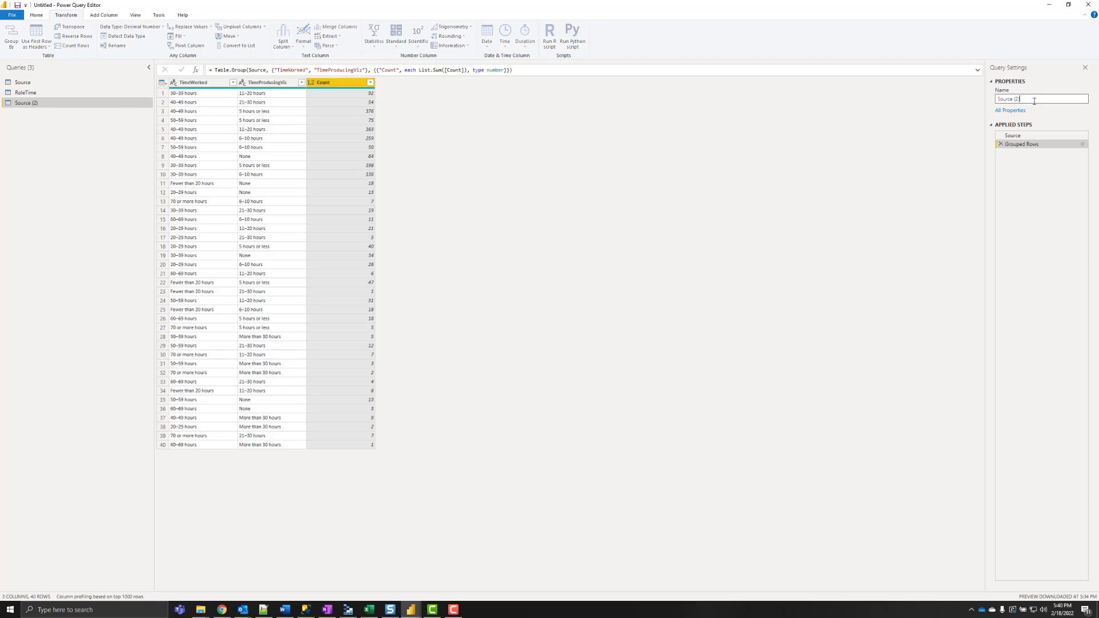
pyautogui.write('R')
pyautogui.write('imeViz')
pyautogui.press('Return')
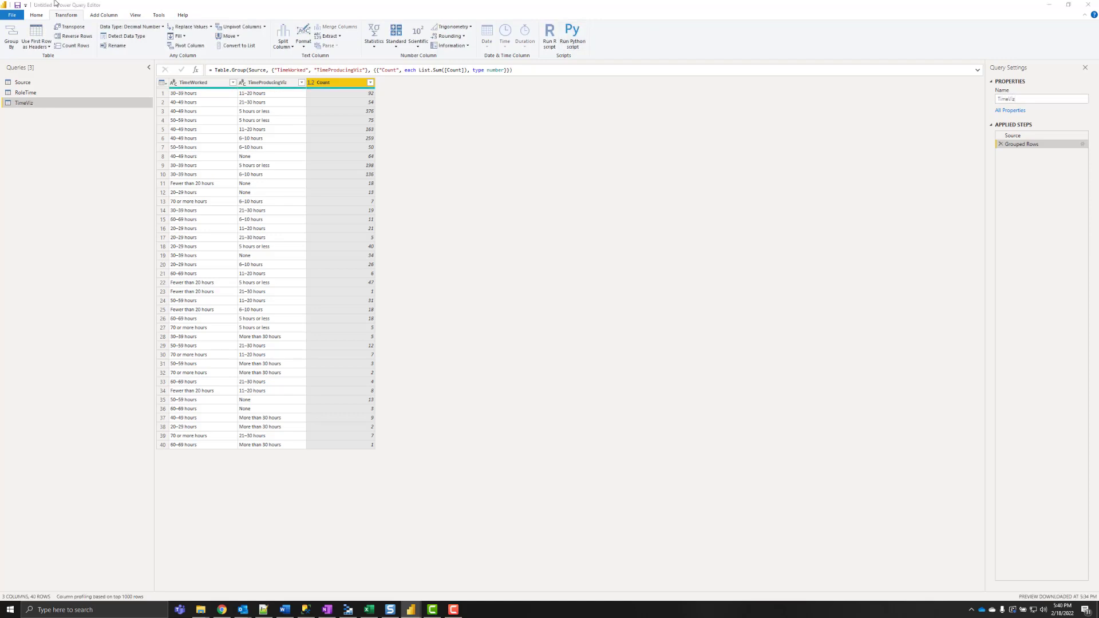
pyautogui.doubleClick(203, 83)
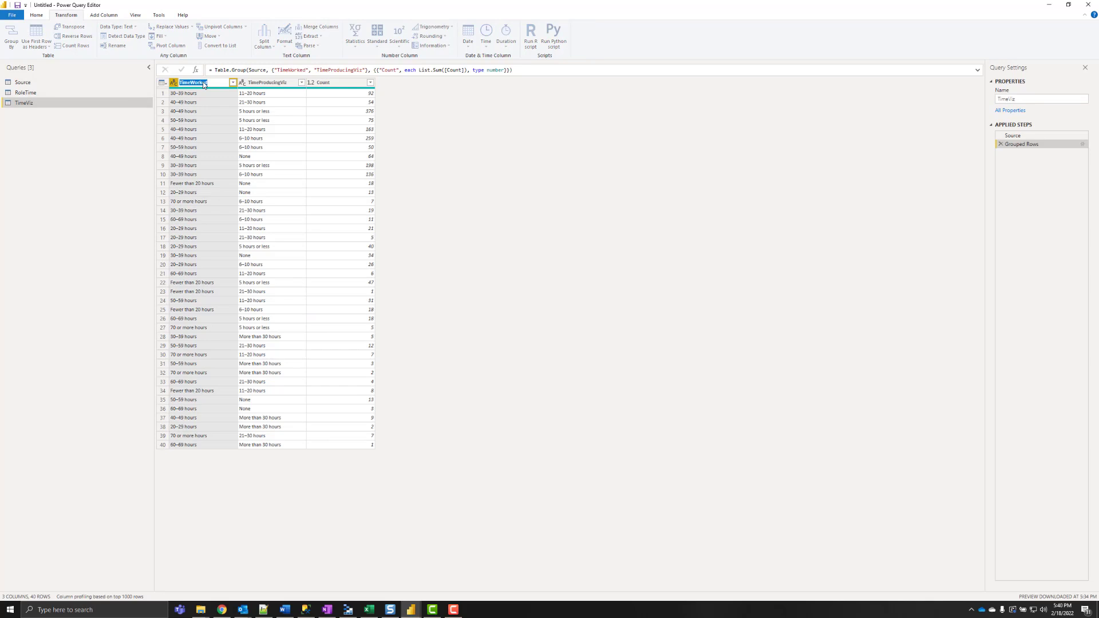
pyautogui.write('Source')
pyautogui.doubleClick(273, 83)
pyautogui.write('T')
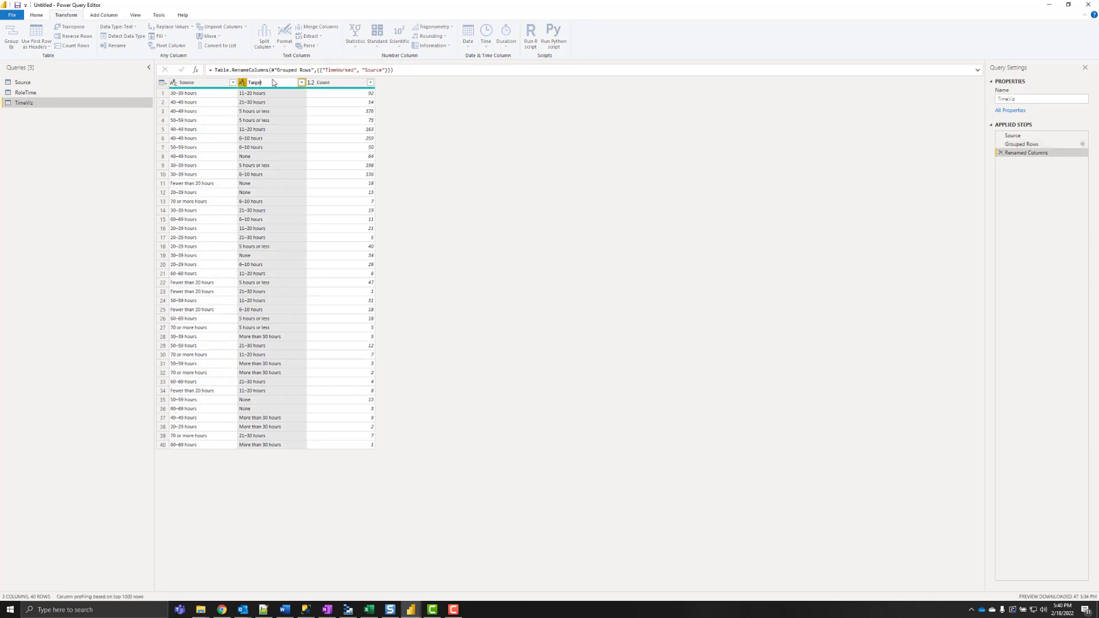
pyautogui.write('arget')
pyautogui.press('Return')
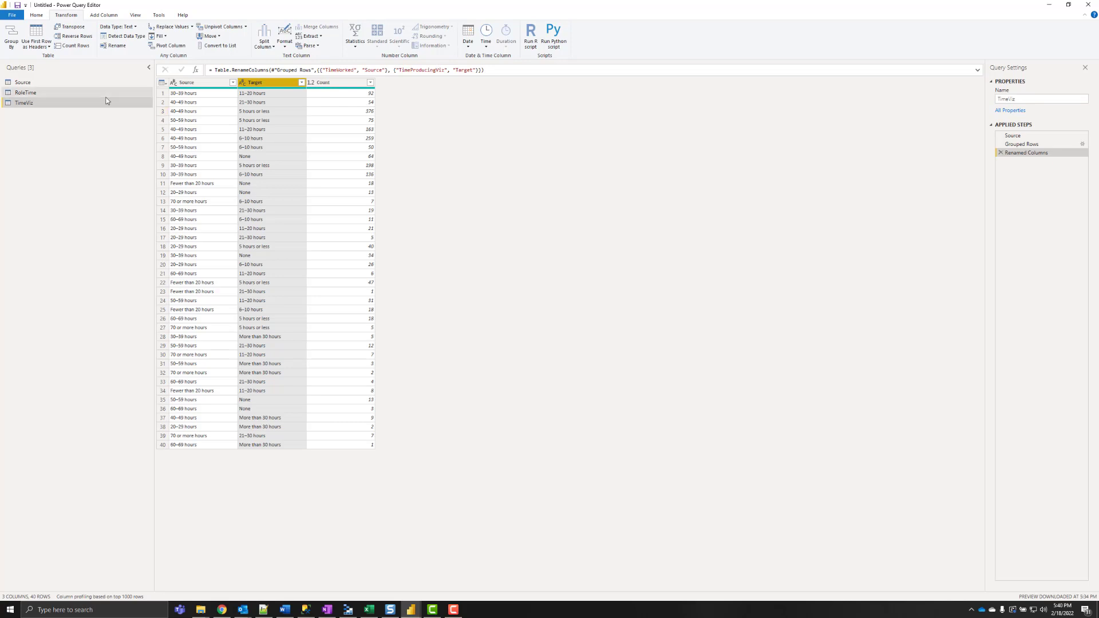
# - Disable load for the Source, RoleTime and TimeViz queries
pyautogui.click(31, 82)
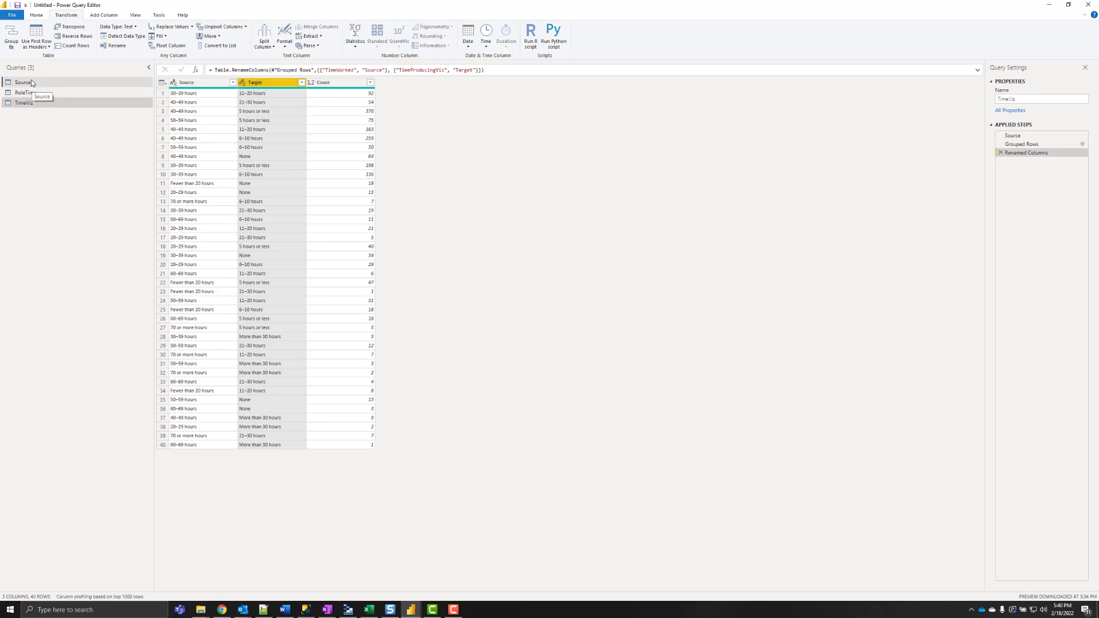
pyautogui.rightClick(31, 81)
pyautogui.click(73, 131)
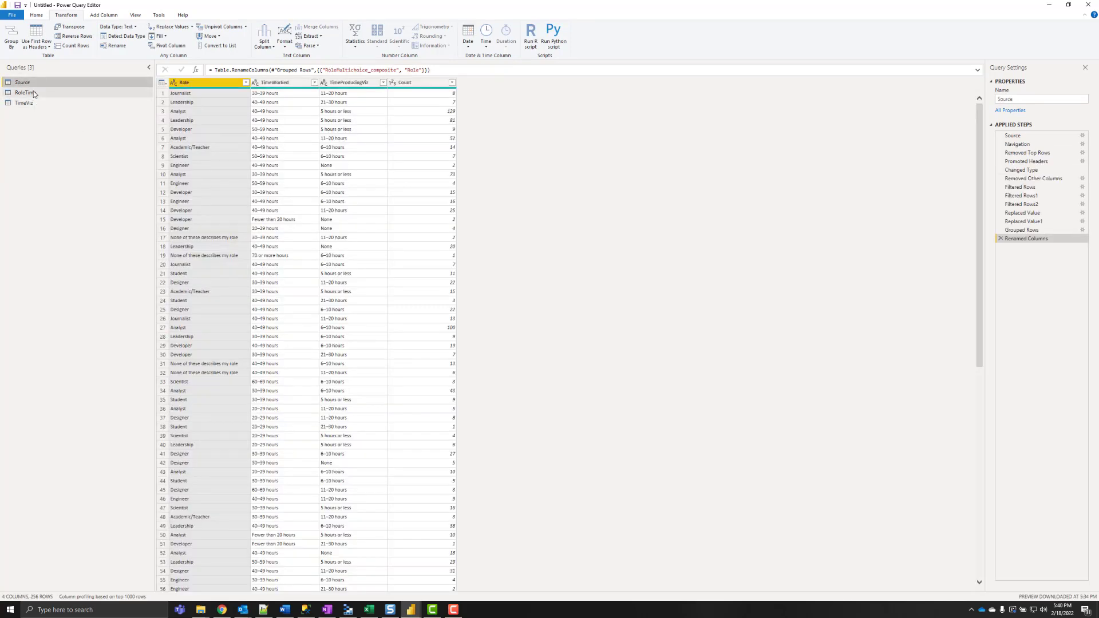
pyautogui.rightClick(32, 92)
pyautogui.click(73, 141)
pyautogui.rightClick(26, 105)
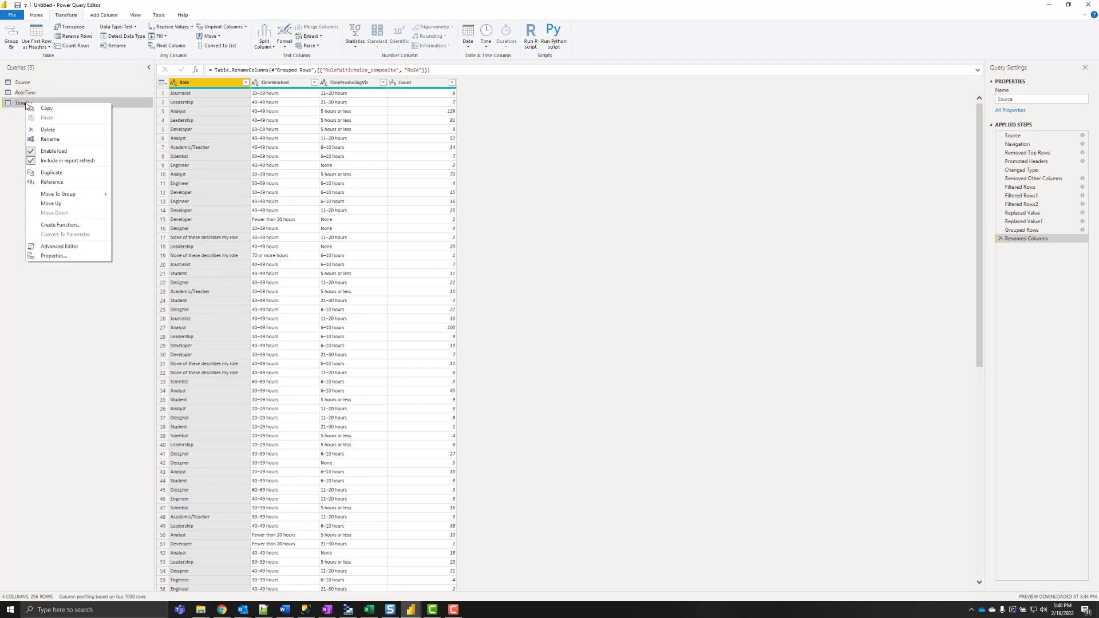
pyautogui.click(65, 155)
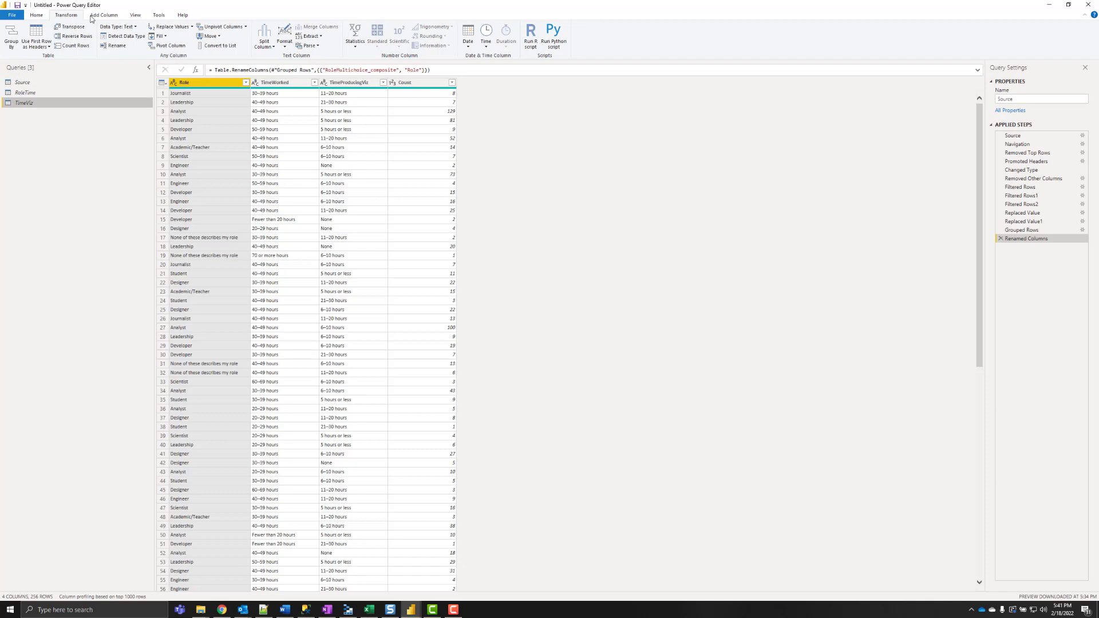
# - Append TimeViz and RoleTime into a new query
pyautogui.click(35, 15)
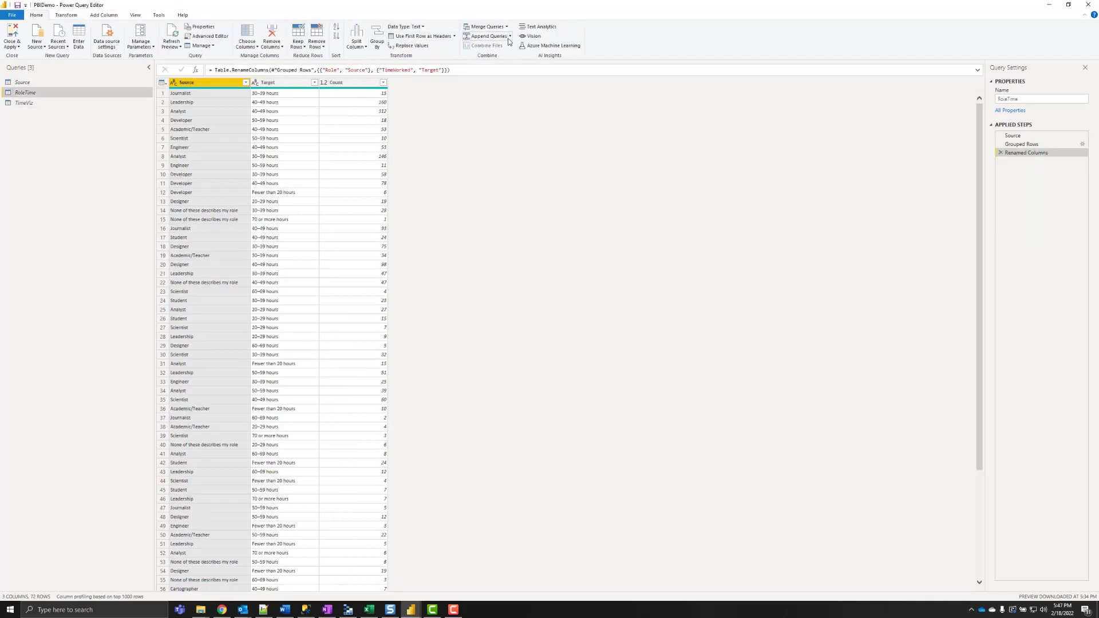
pyautogui.click(484, 56)
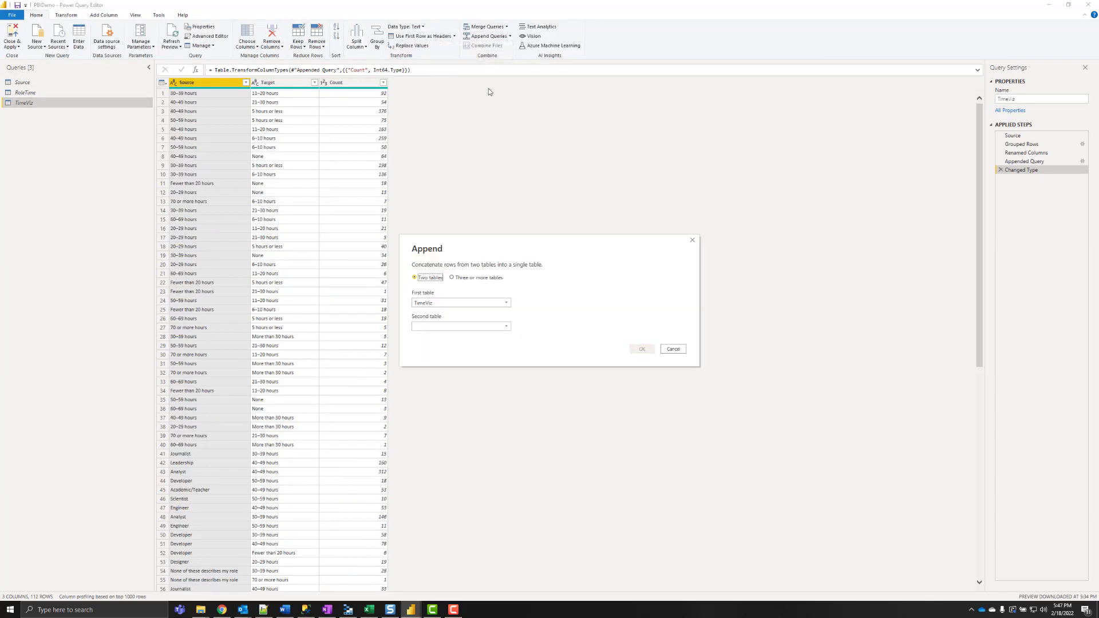
pyautogui.click(466, 327)
pyautogui.click(456, 348)
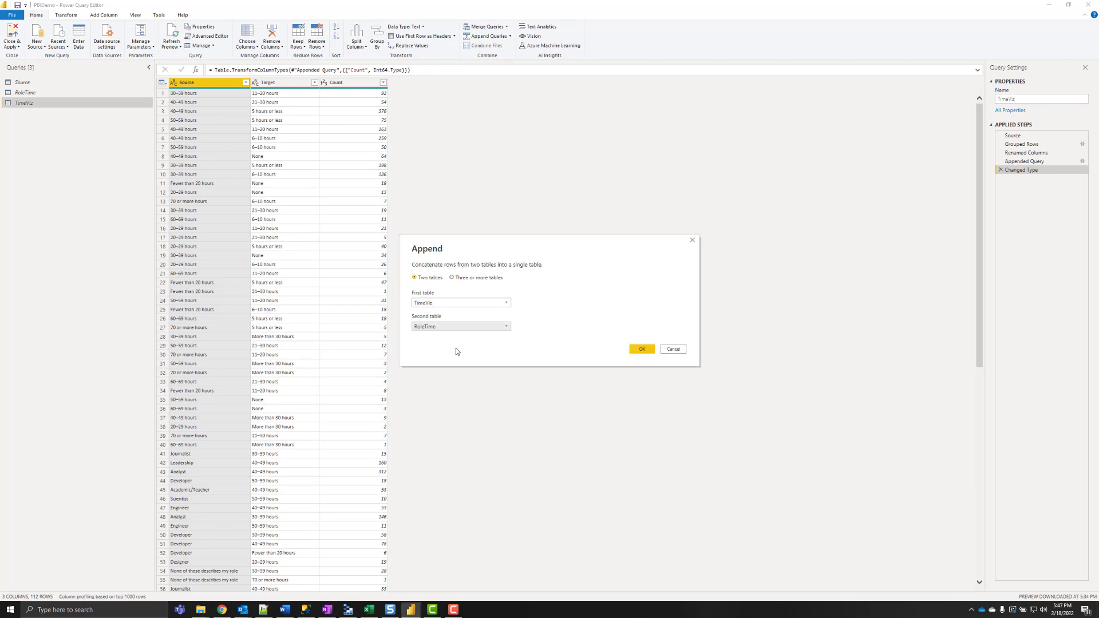
pyautogui.click(641, 349)
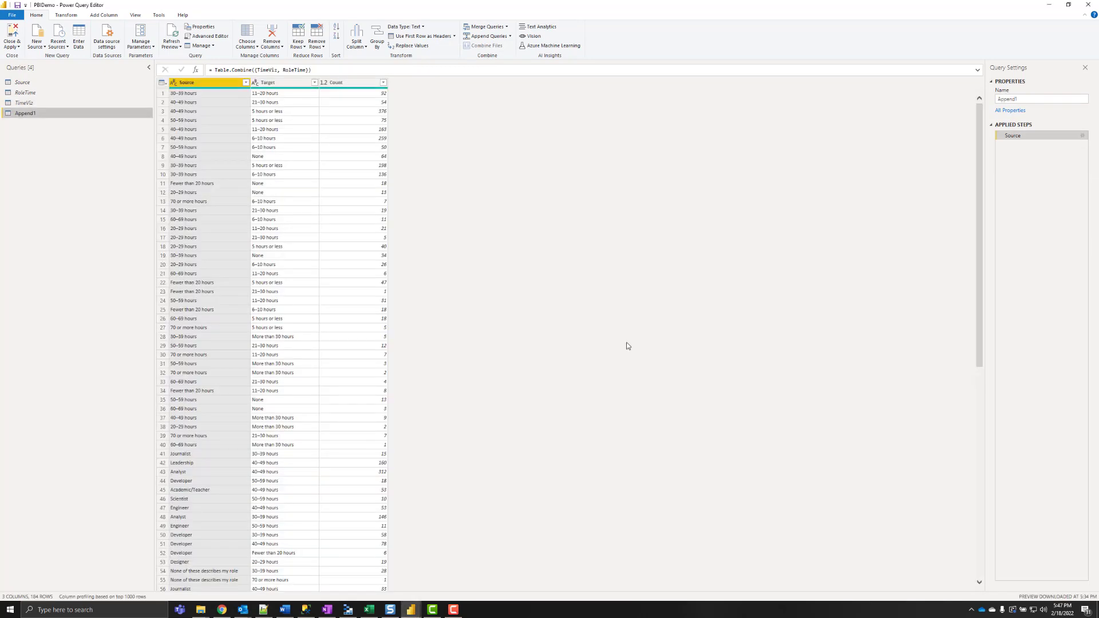
# - Rename the appended query from Append1 to Plot and apply the changes to the report
pyautogui.click(1066, 97)
pyautogui.hotkey('ctrl', 'a')
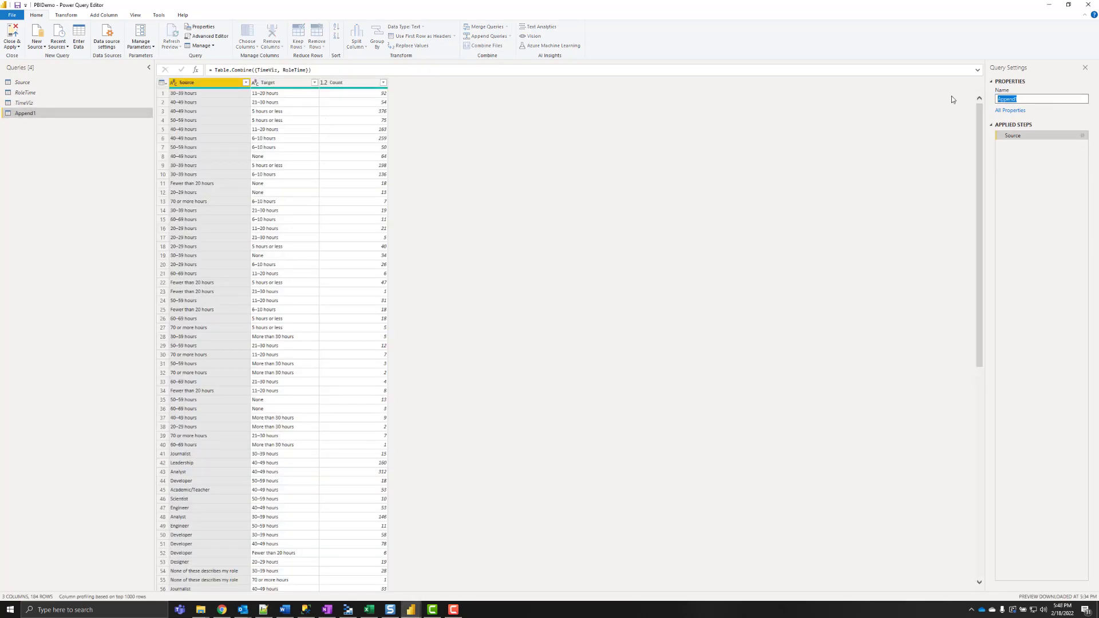
pyautogui.write('Plot')
pyautogui.press('Return')
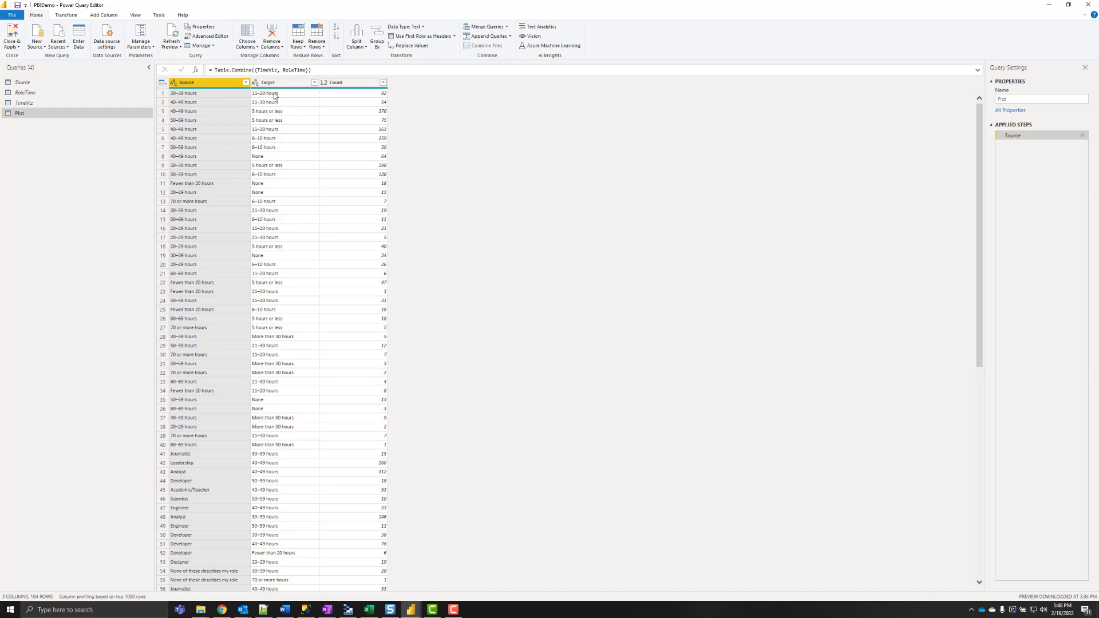
pyautogui.scroll(-10, 211, 459)
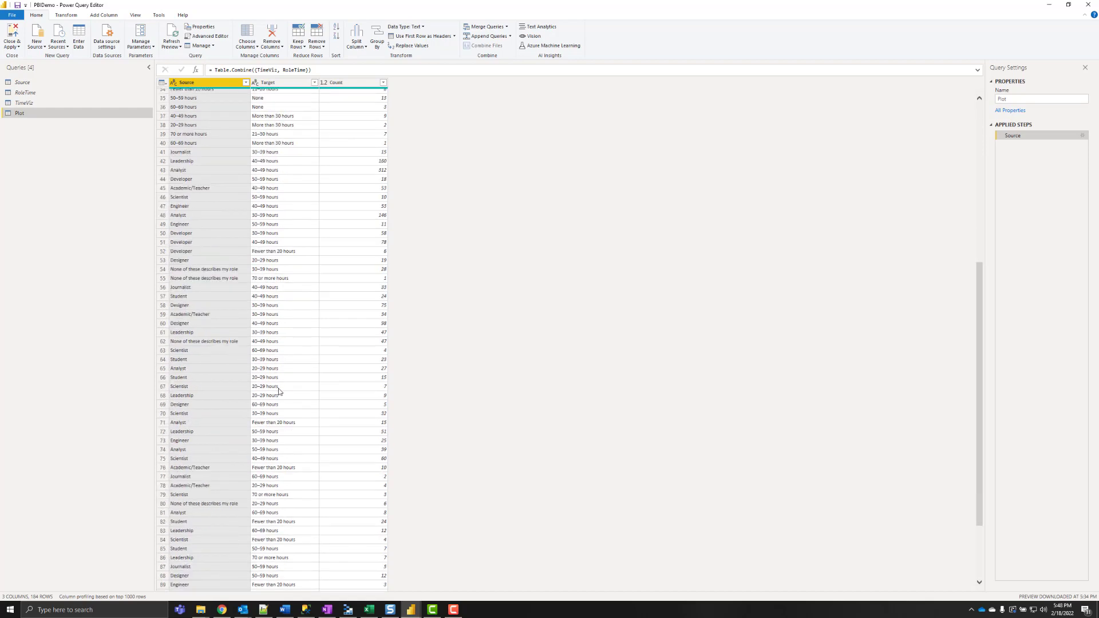
pyautogui.scroll(10, 266, 336)
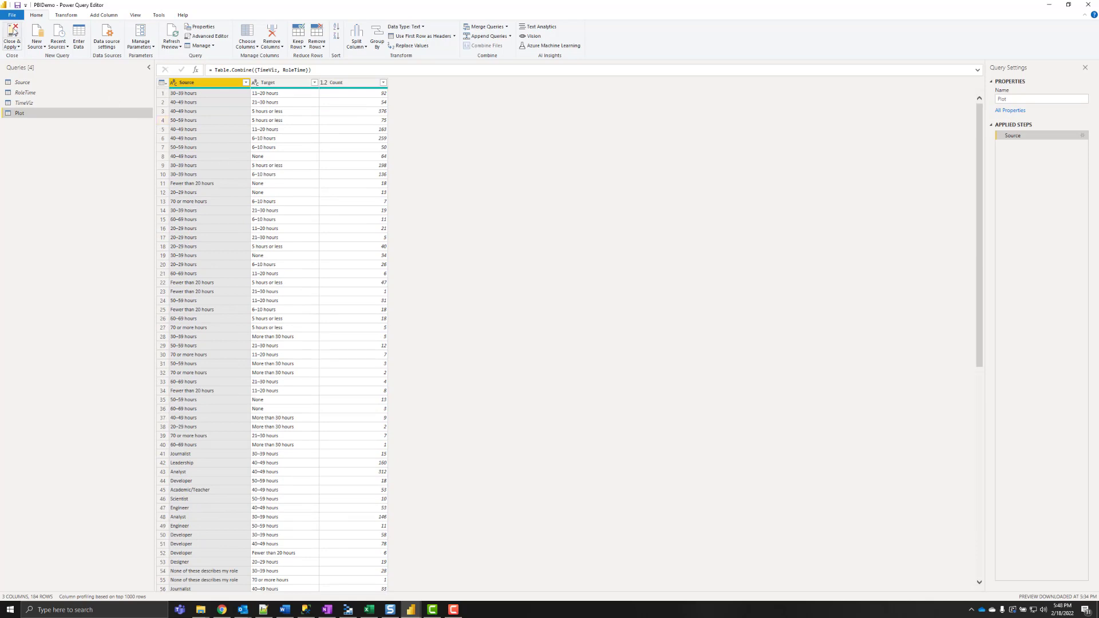
pyautogui.click(14, 32)
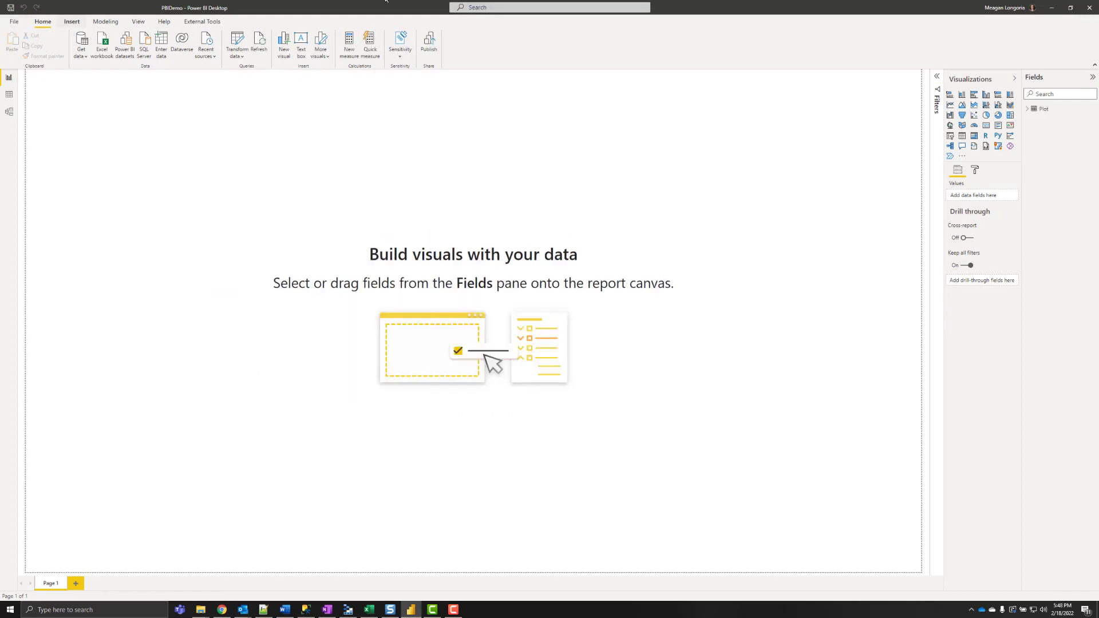
# - Expand the Plot fields and add the Sankey Chart custom visual found by searching 'sankey'
pyautogui.click(1027, 109)
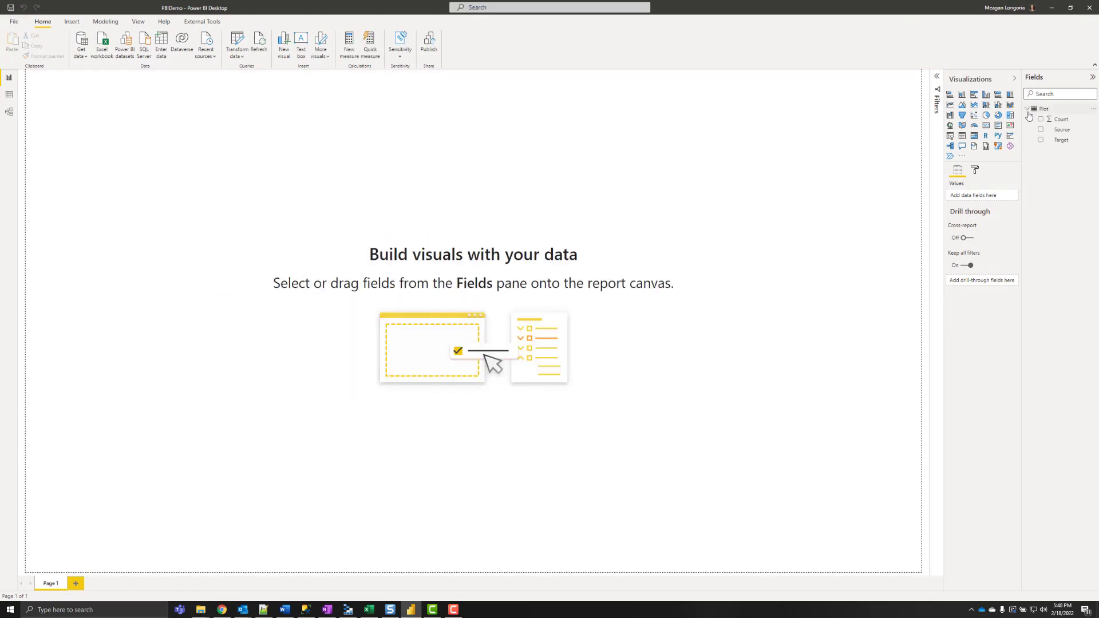
pyautogui.click(962, 158)
pyautogui.click(986, 163)
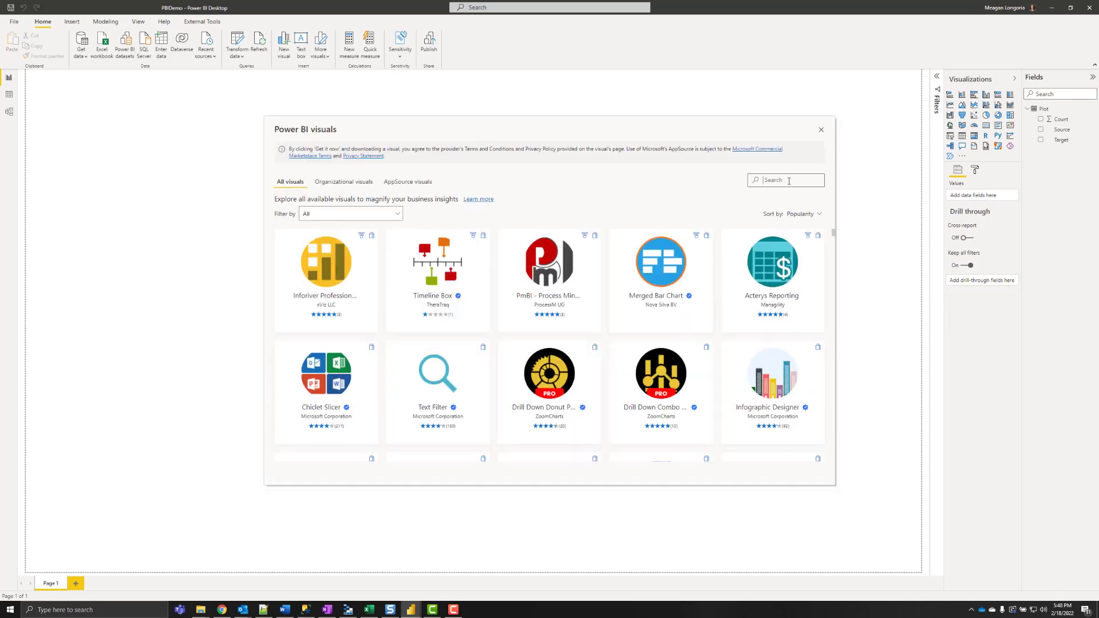
pyautogui.write('sankey')
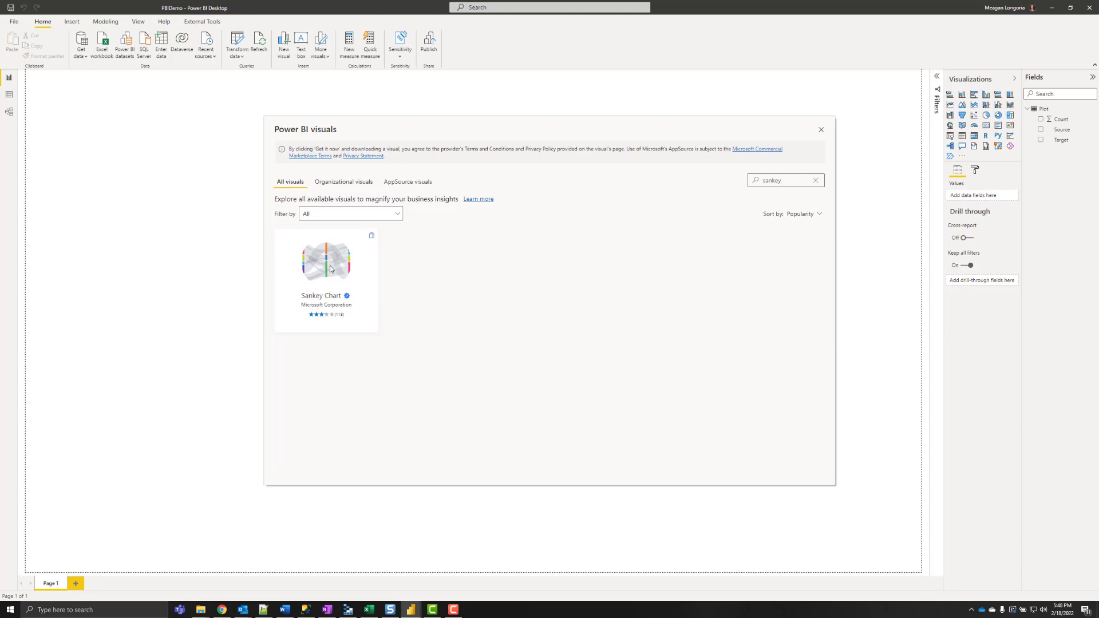
pyautogui.click(305, 256)
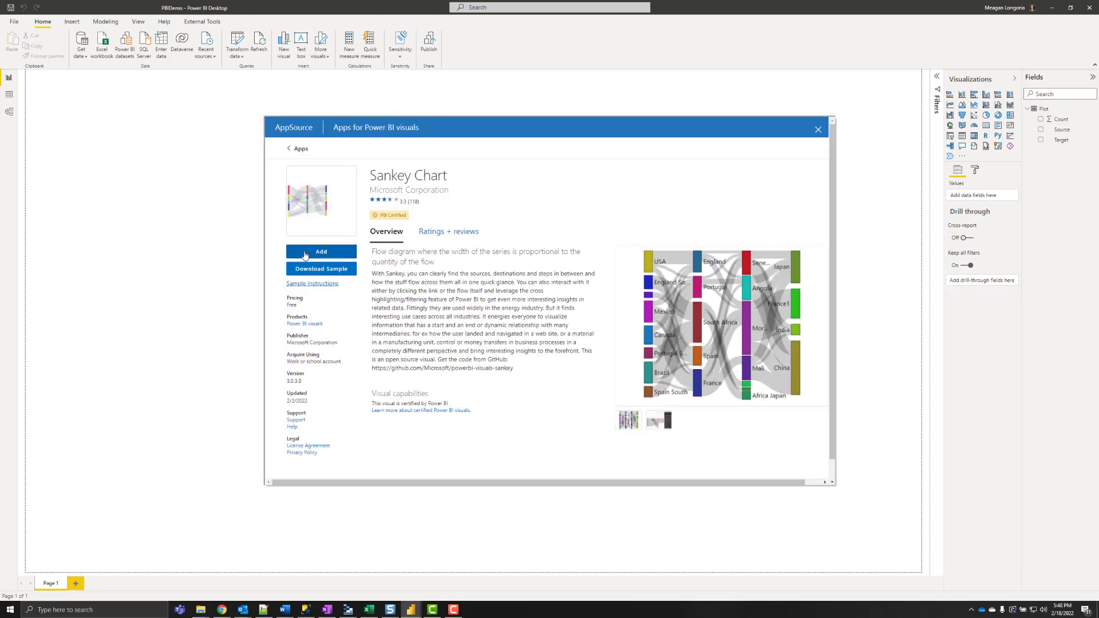
pyautogui.click(312, 252)
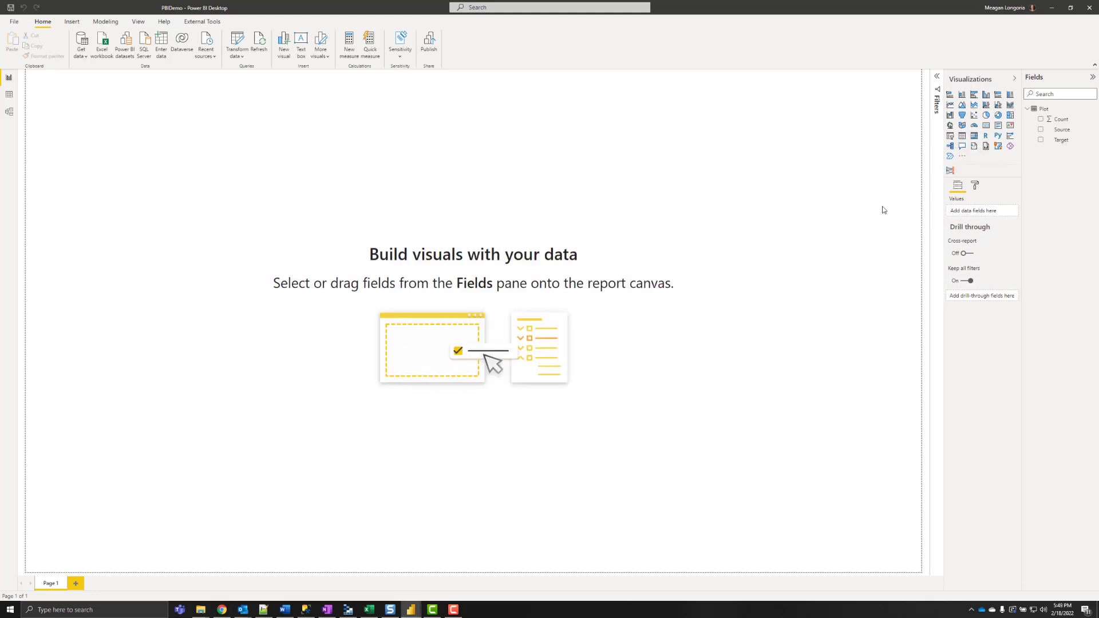
# - Add a Sankey chart linking Source to Target, weighted by Count, and move it centre-right
pyautogui.click(949, 171)
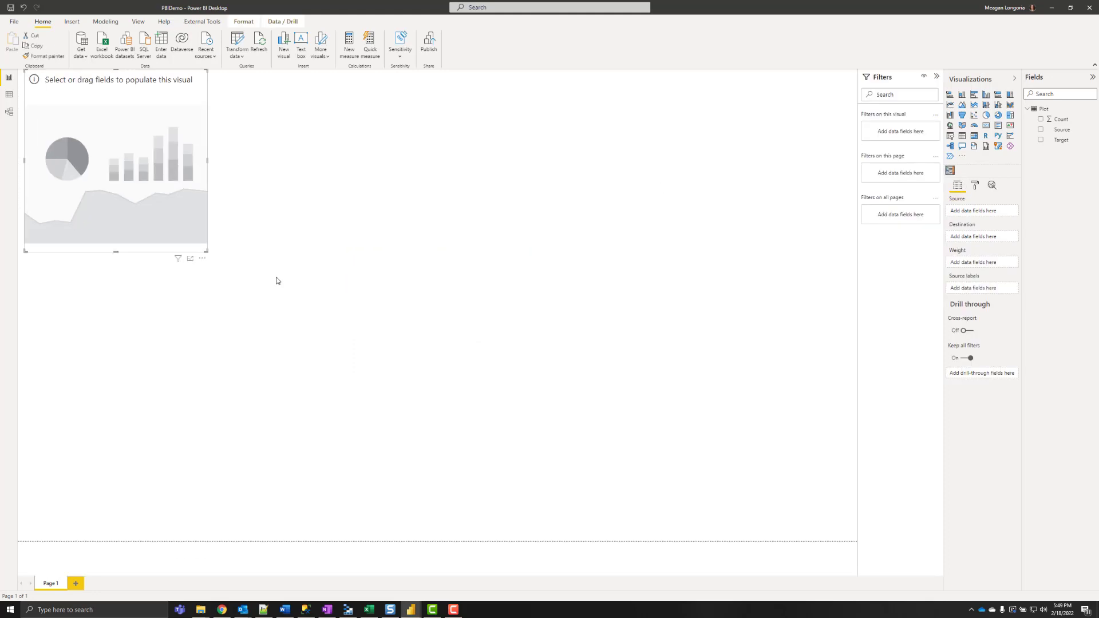
pyautogui.moveTo(205, 252); pyautogui.dragTo(464, 485)
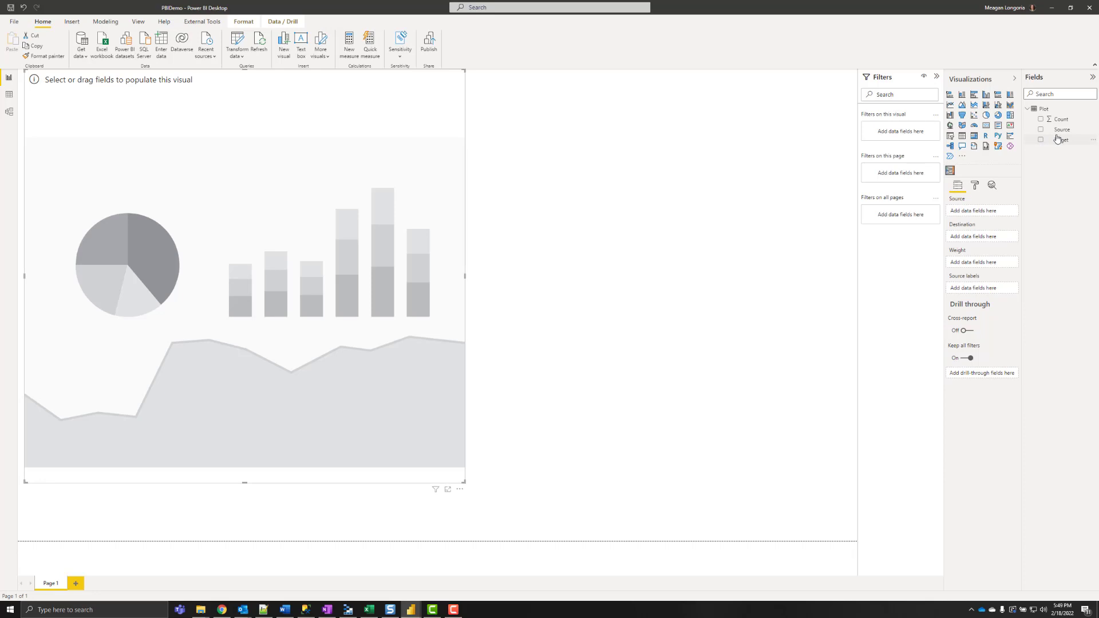
pyautogui.moveTo(1060, 131); pyautogui.dragTo(976, 211)
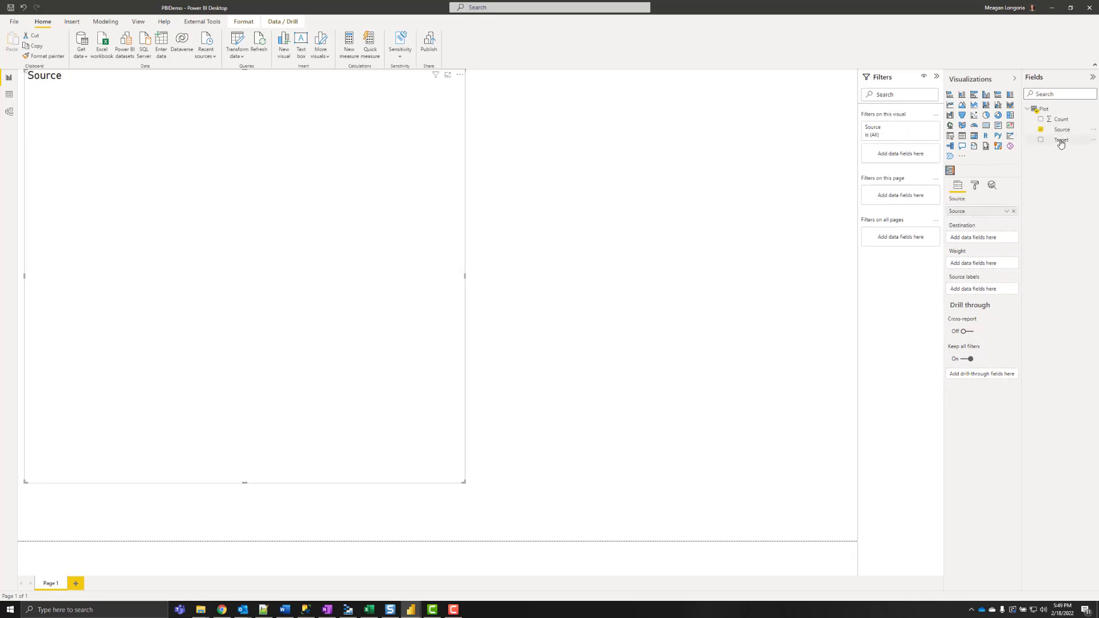
pyautogui.moveTo(1061, 140); pyautogui.dragTo(979, 240)
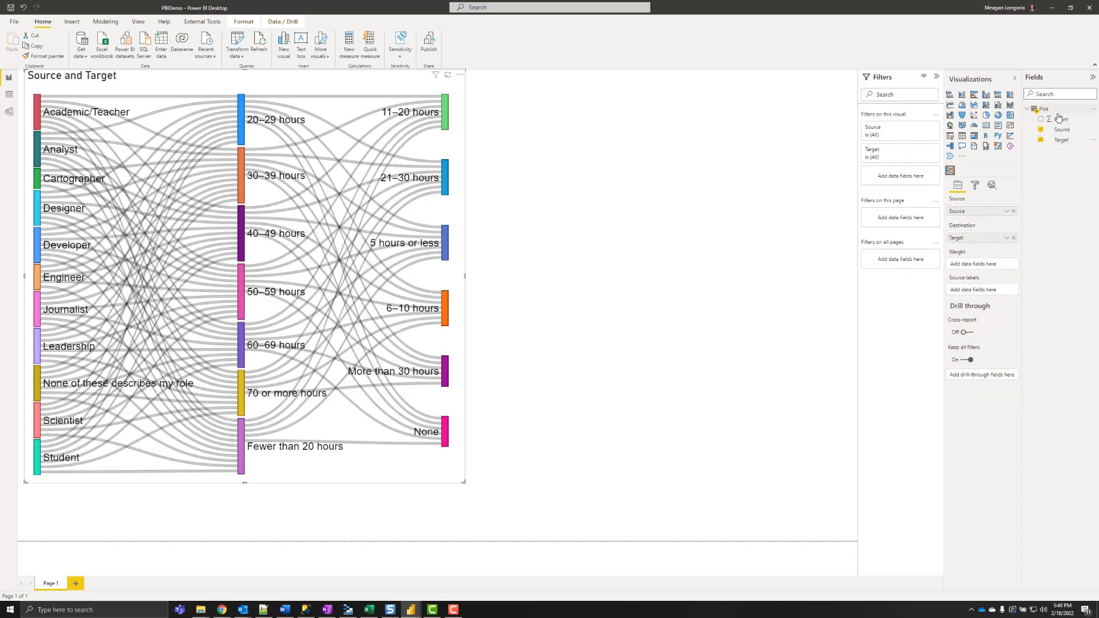
pyautogui.moveTo(1059, 119); pyautogui.dragTo(992, 264)
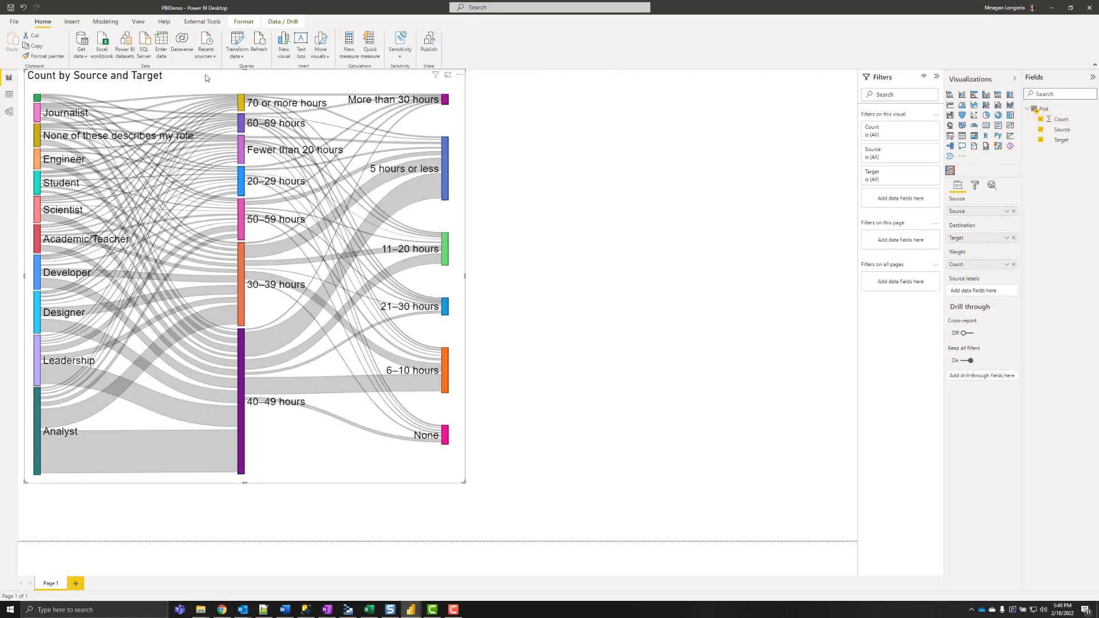
pyautogui.moveTo(145, 179); pyautogui.dragTo(462, 180)
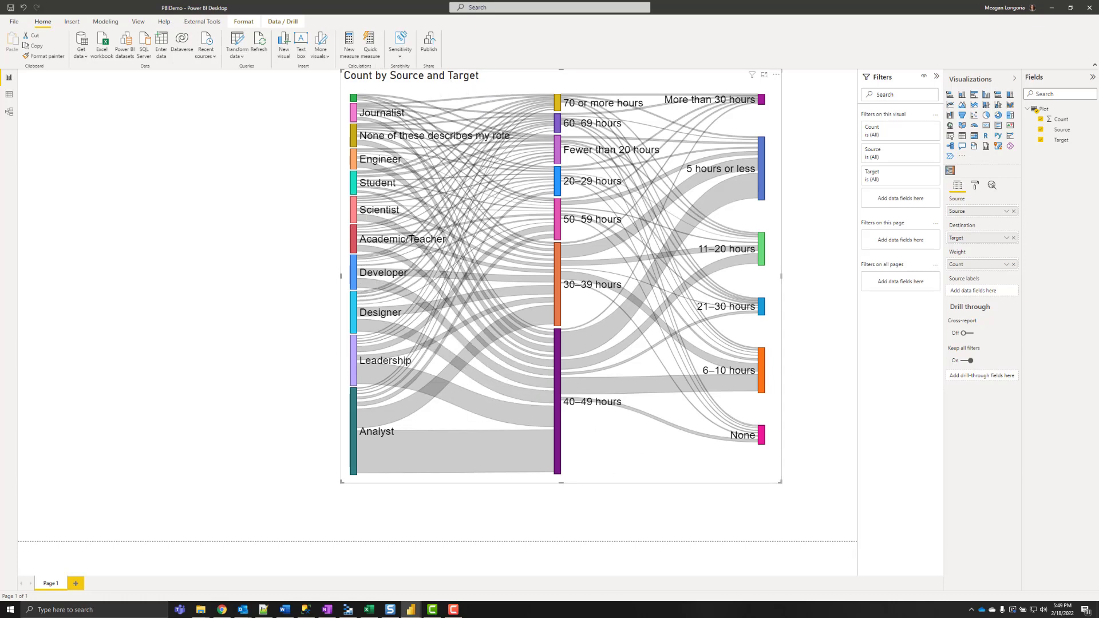
# - Check the Cartographer node colour under Nodes, then switch to the ColorHexa #771434 page
pyautogui.click(976, 186)
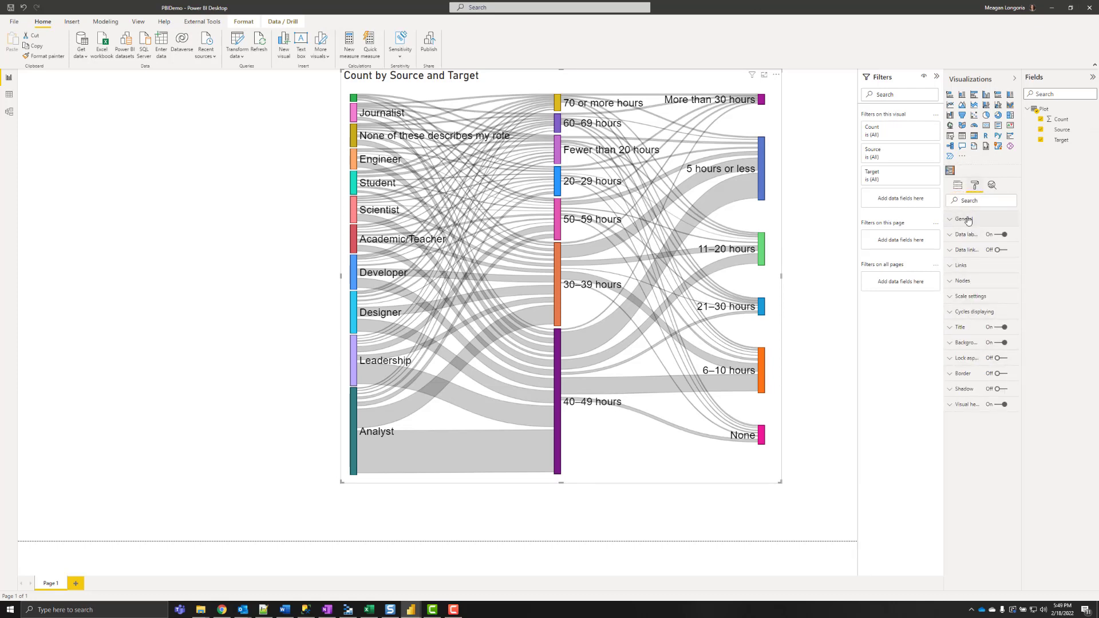
pyautogui.click(967, 282)
pyautogui.click(972, 310)
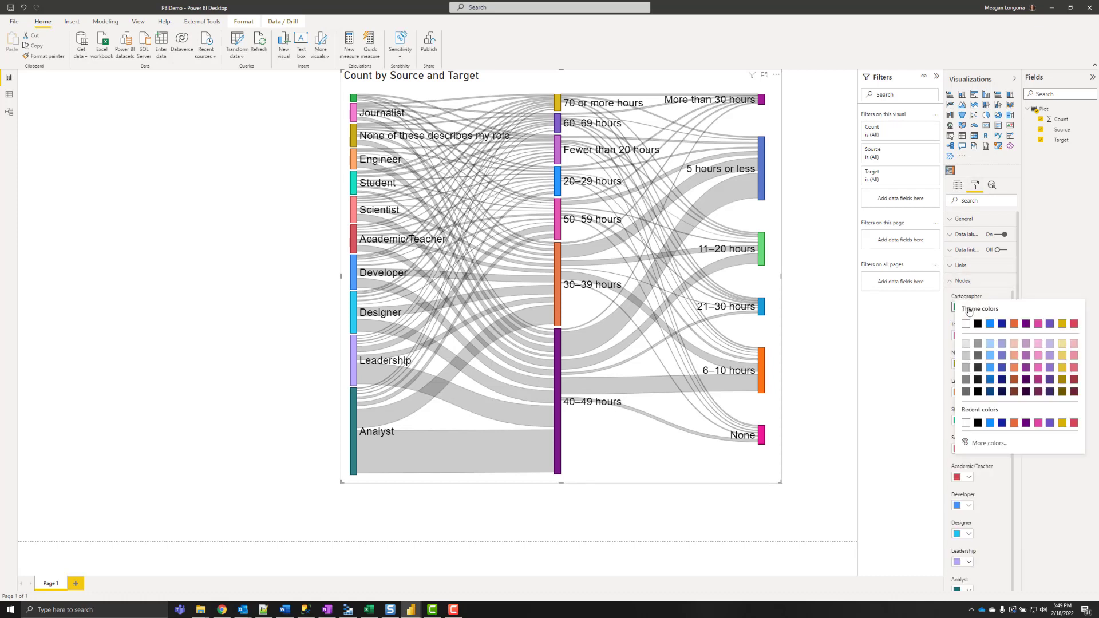
pyautogui.click(1012, 294)
pyautogui.hotkey('alt', 'Tab')
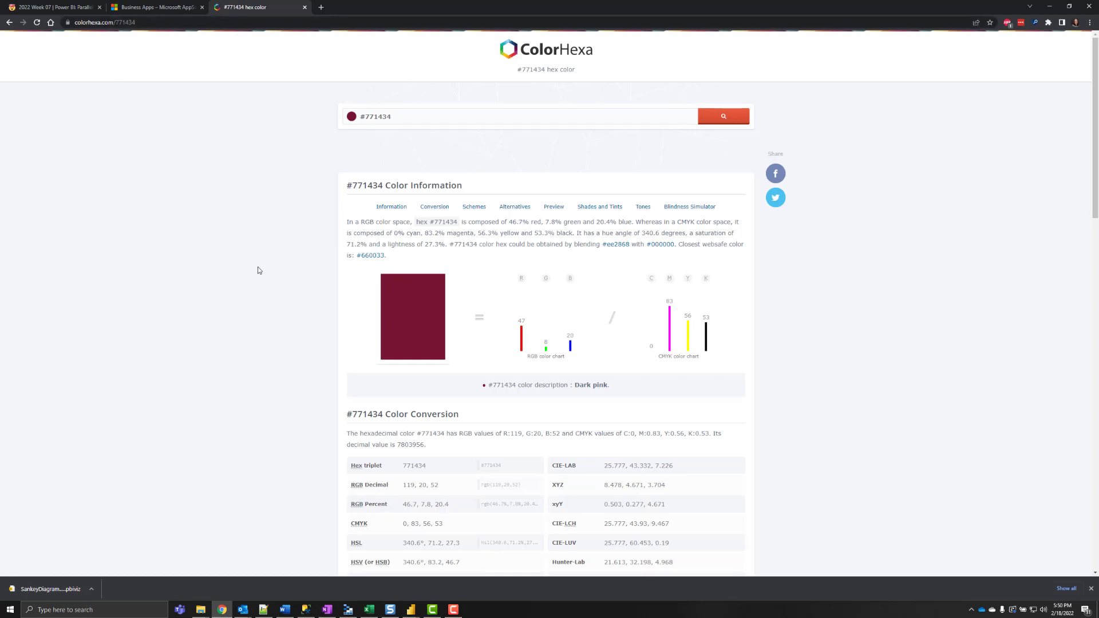
pyautogui.scroll(-15, 258, 268)
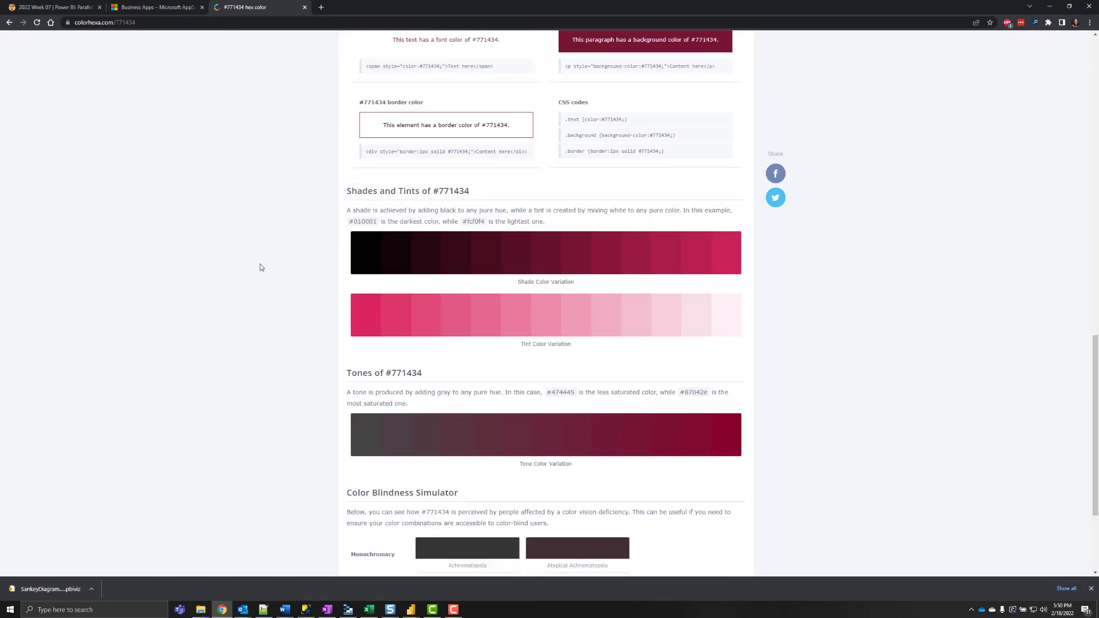
pyautogui.scroll(-1, 260, 267)
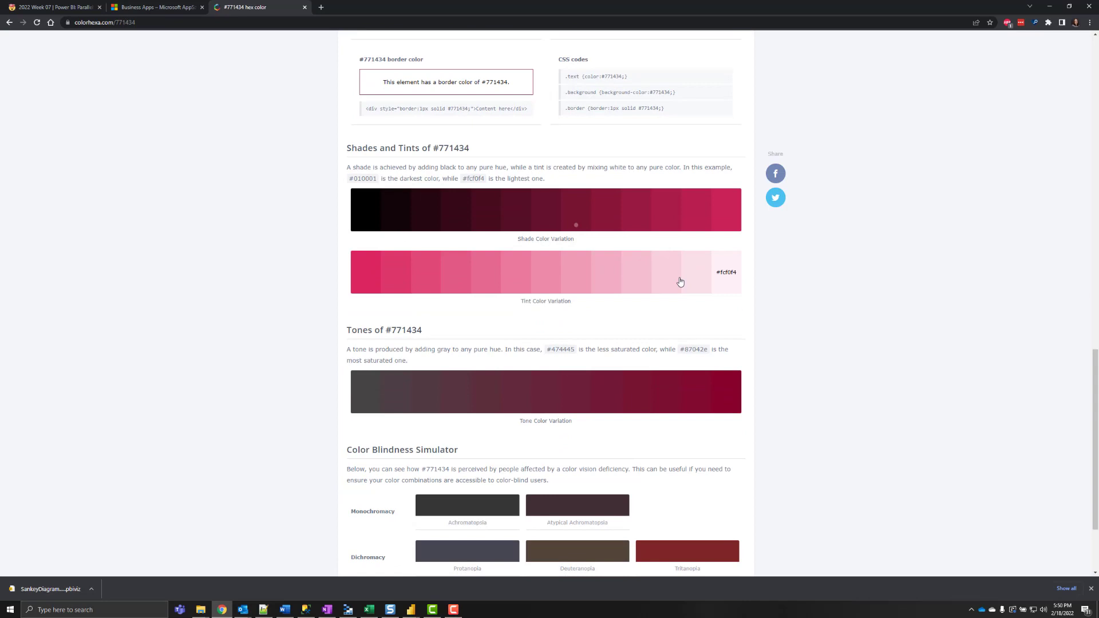
# - Return to the report and check the Sankey's recoloured pink, blue and teal nodes
pyautogui.hotkey('alt', 'Tab')
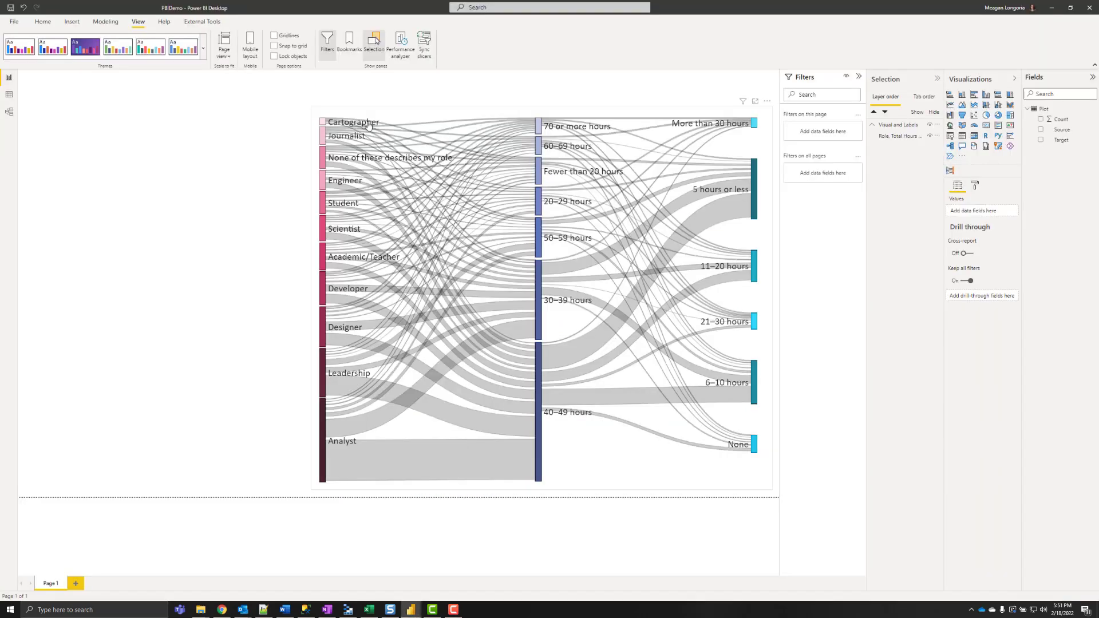
pyautogui.click(368, 125)
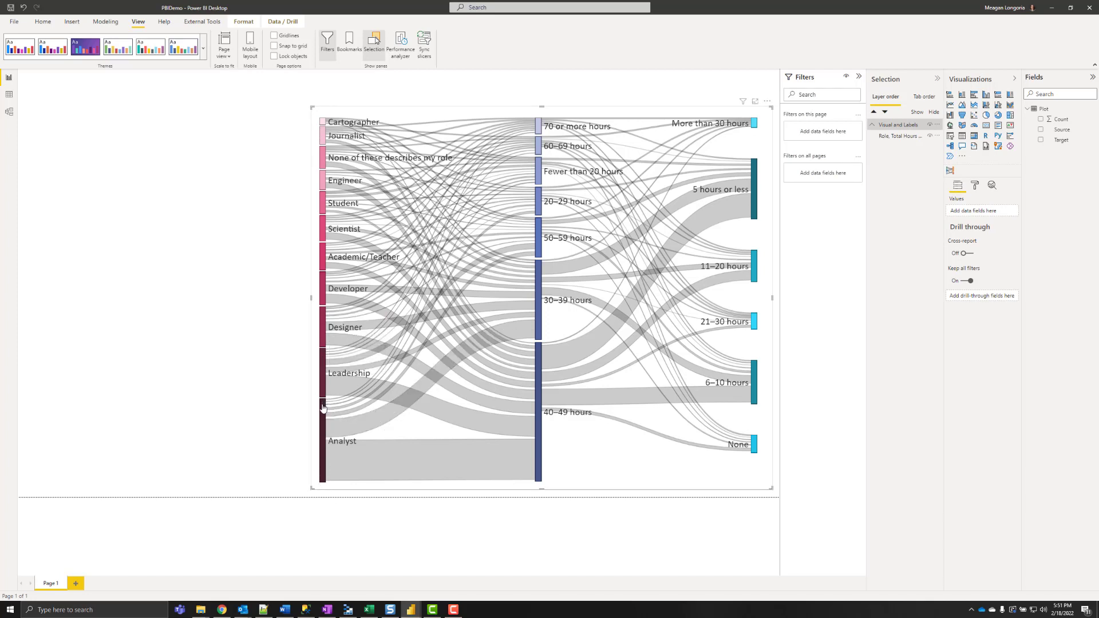
pyautogui.moveTo(322, 428)
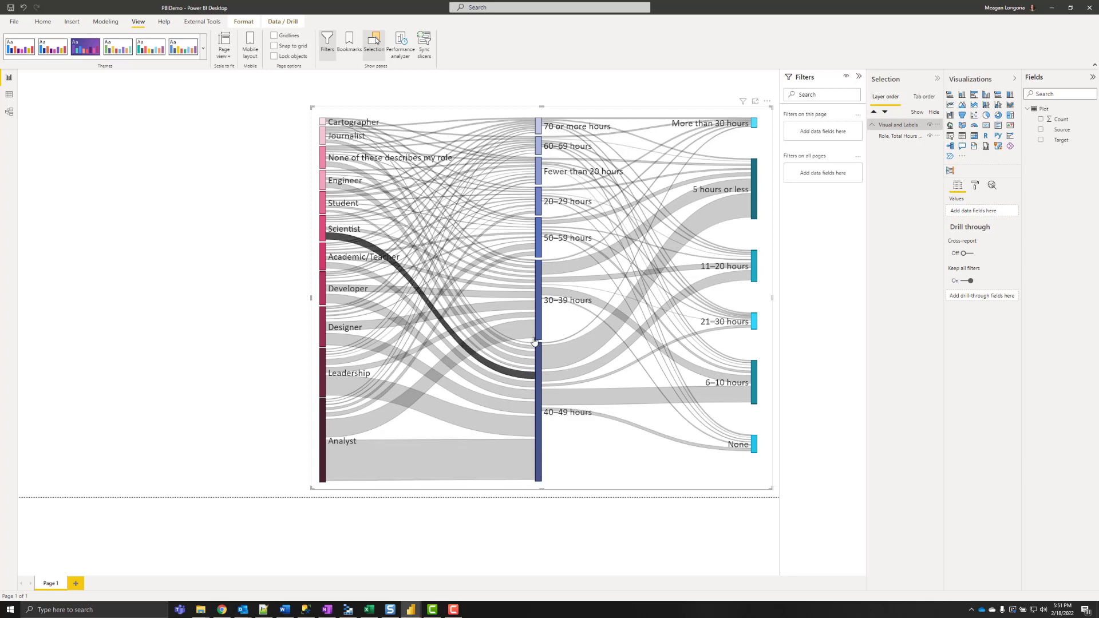
pyautogui.moveTo(704, 124)
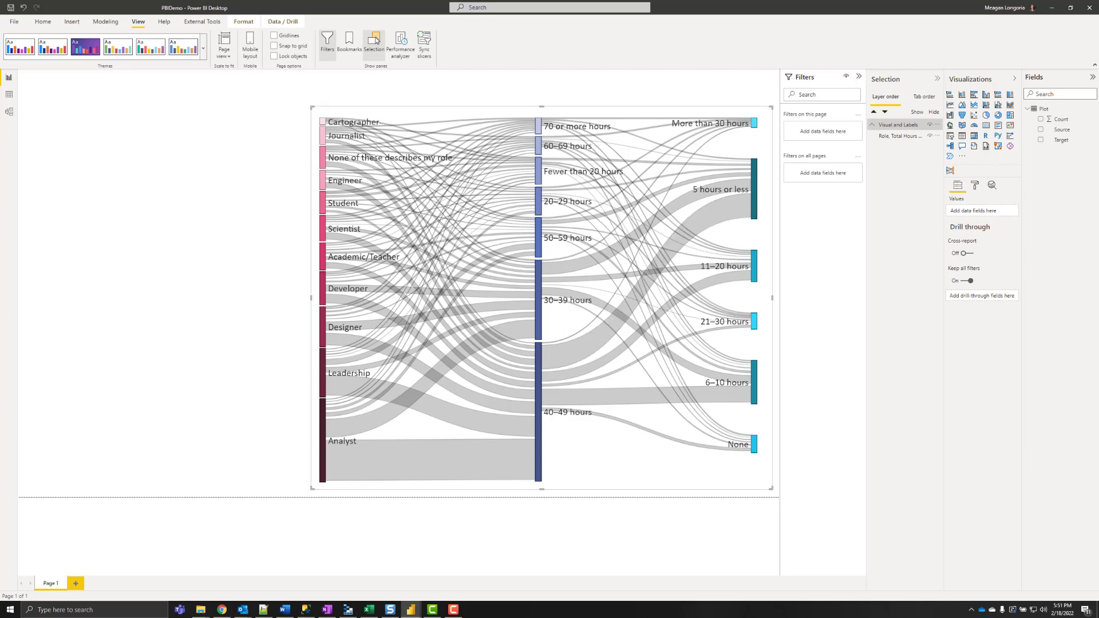
# - Paste the working-hours question title and the survey Explanation text box onto the page
pyautogui.click(162, 181)
pyautogui.hotkey('ctrl', 'z')
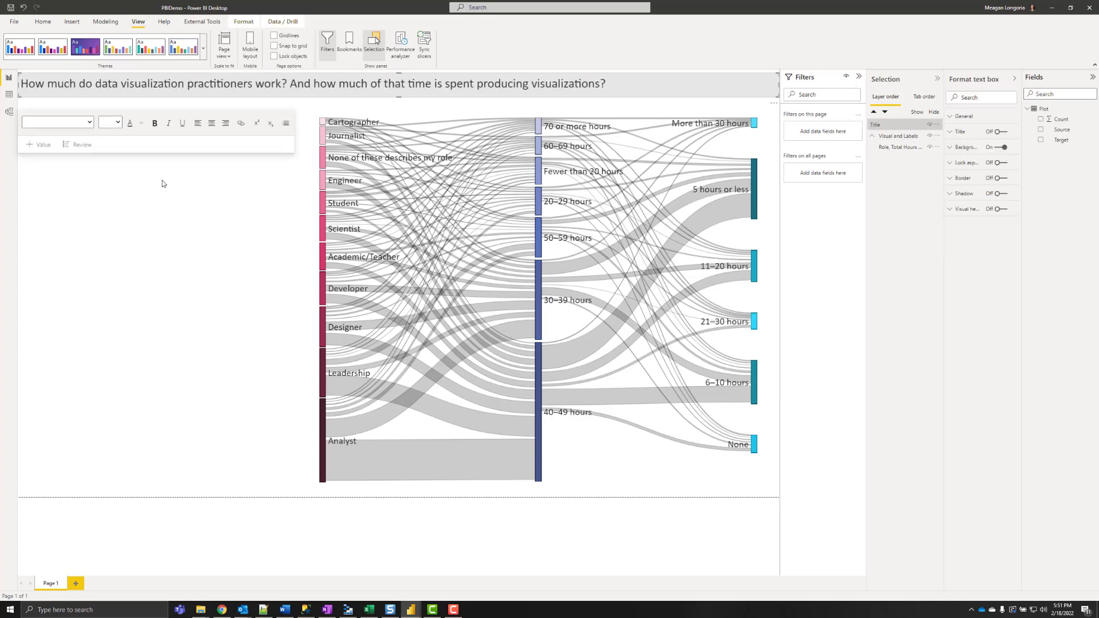
pyautogui.click(134, 268)
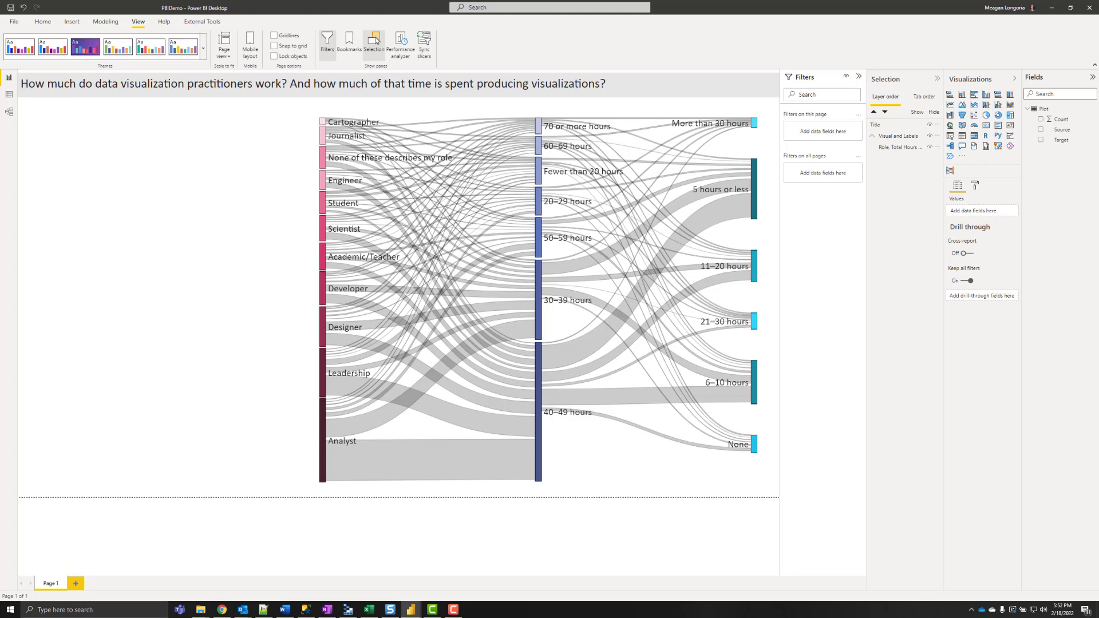
pyautogui.hotkey('ctrl', 'z')
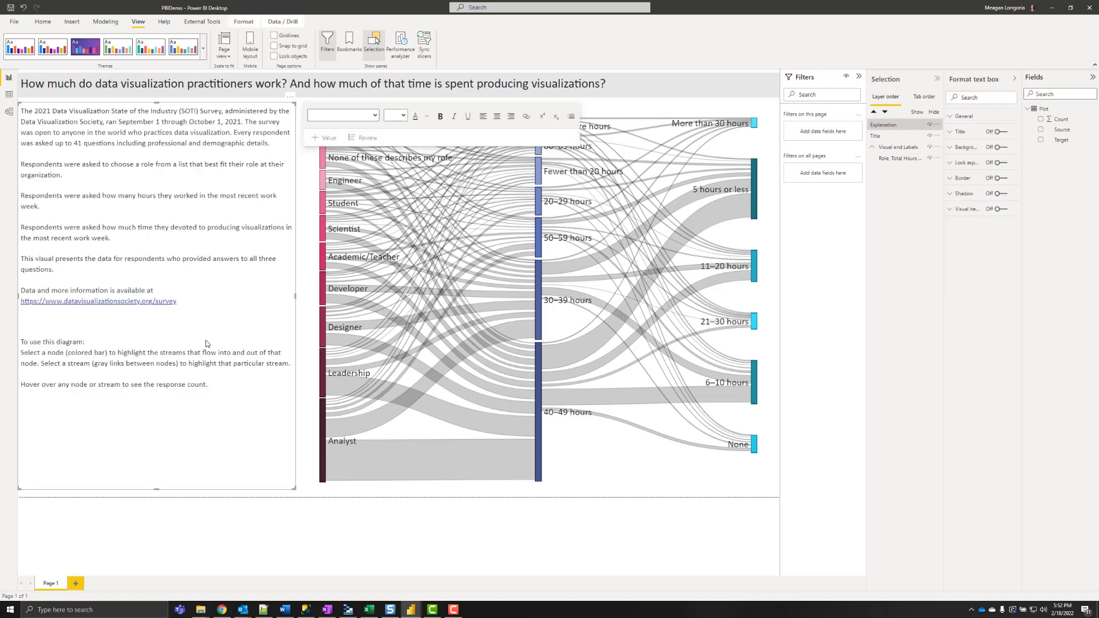
pyautogui.click(305, 275)
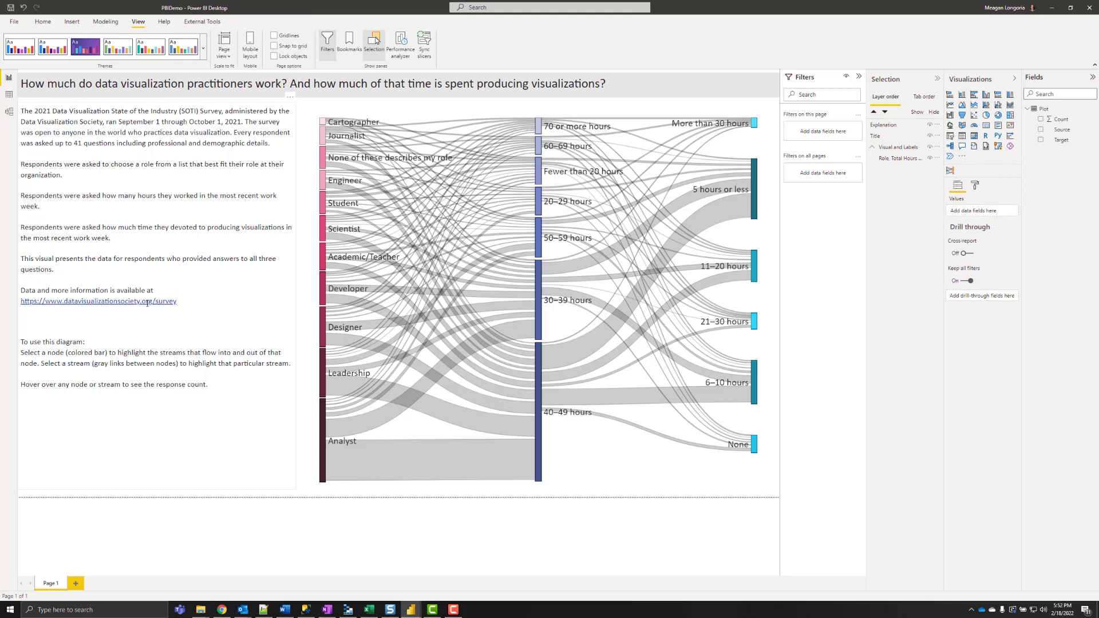
pyautogui.click(185, 302)
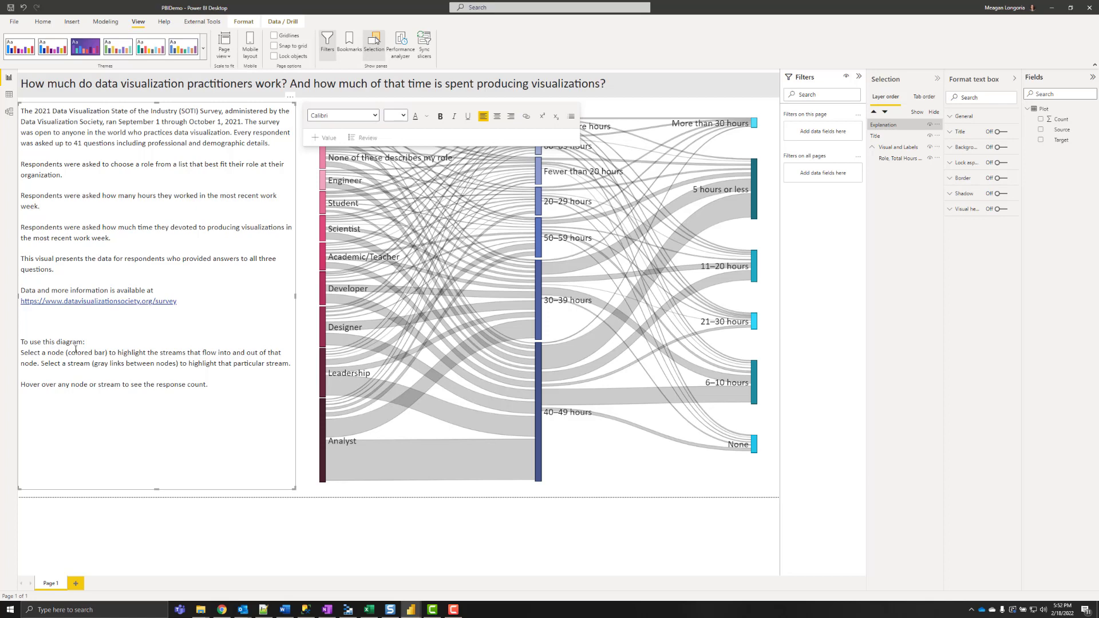
pyautogui.click(503, 308)
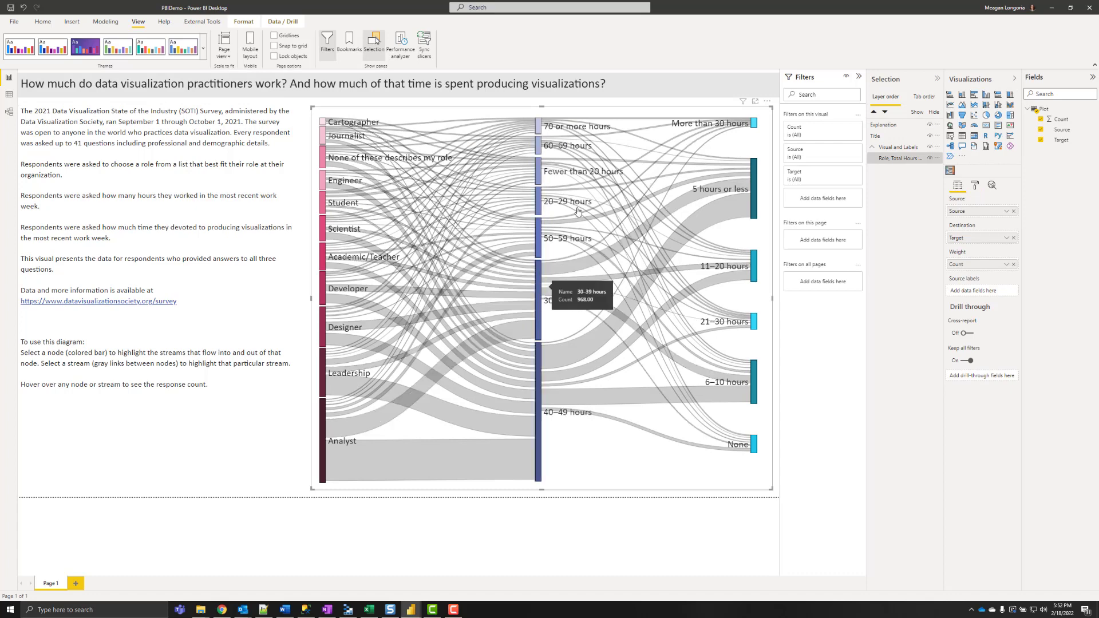
pyautogui.click(550, 163)
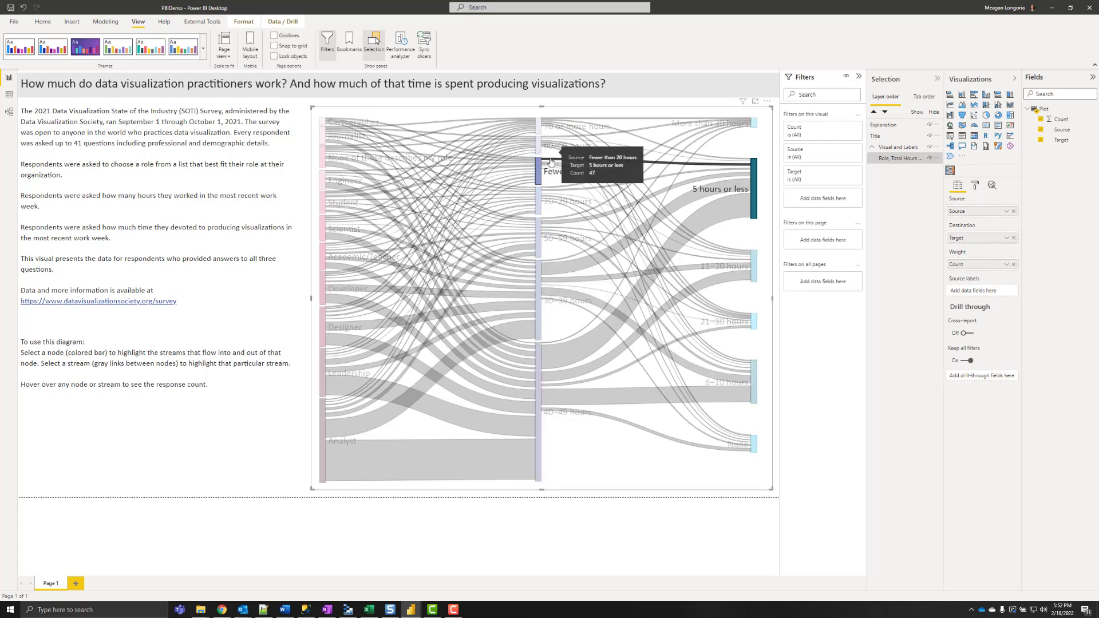
pyautogui.click(550, 162)
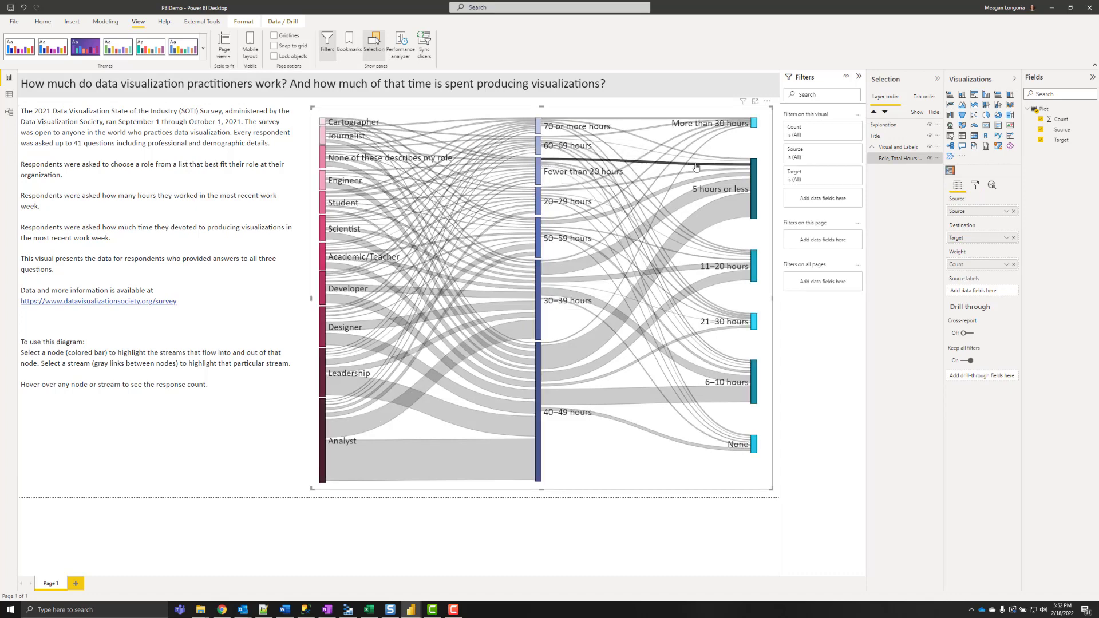
pyautogui.click(689, 201)
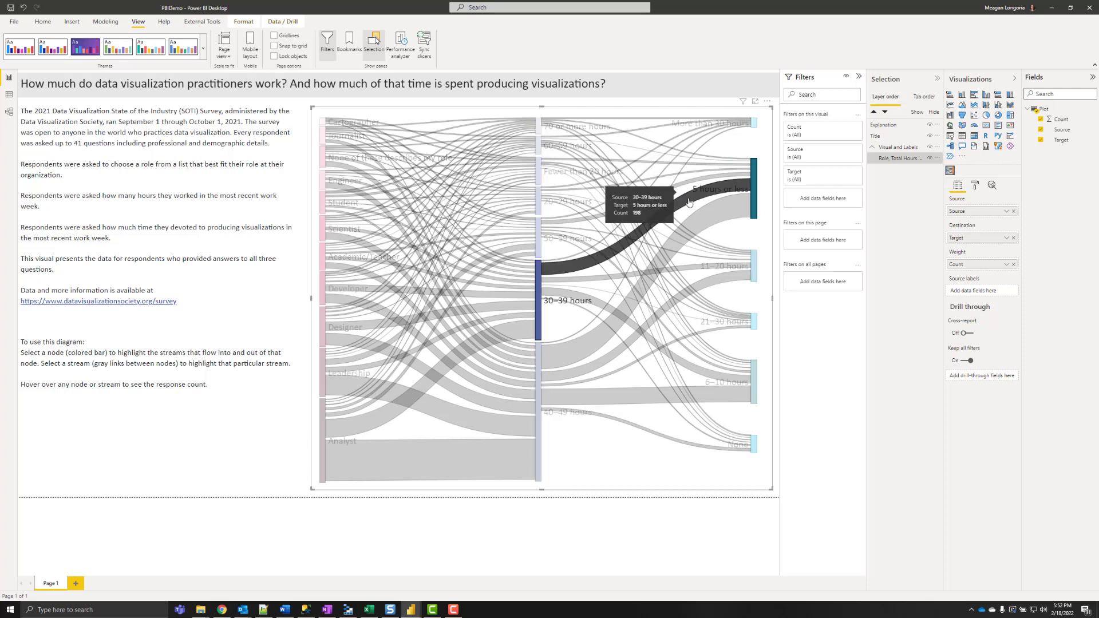
pyautogui.click(689, 201)
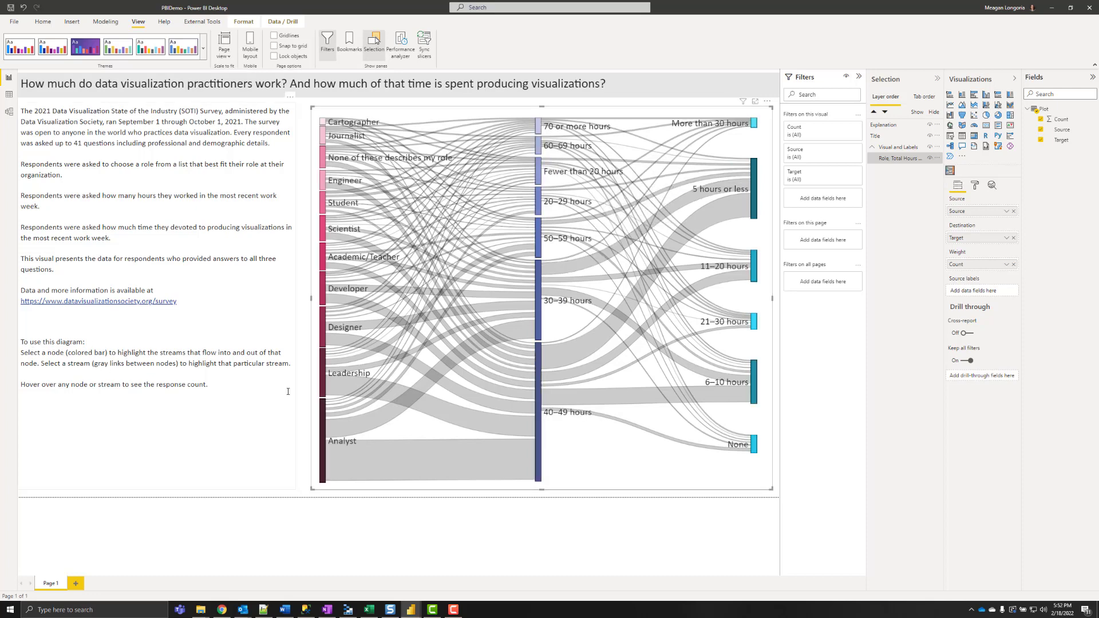
pyautogui.moveTo(451, 362)
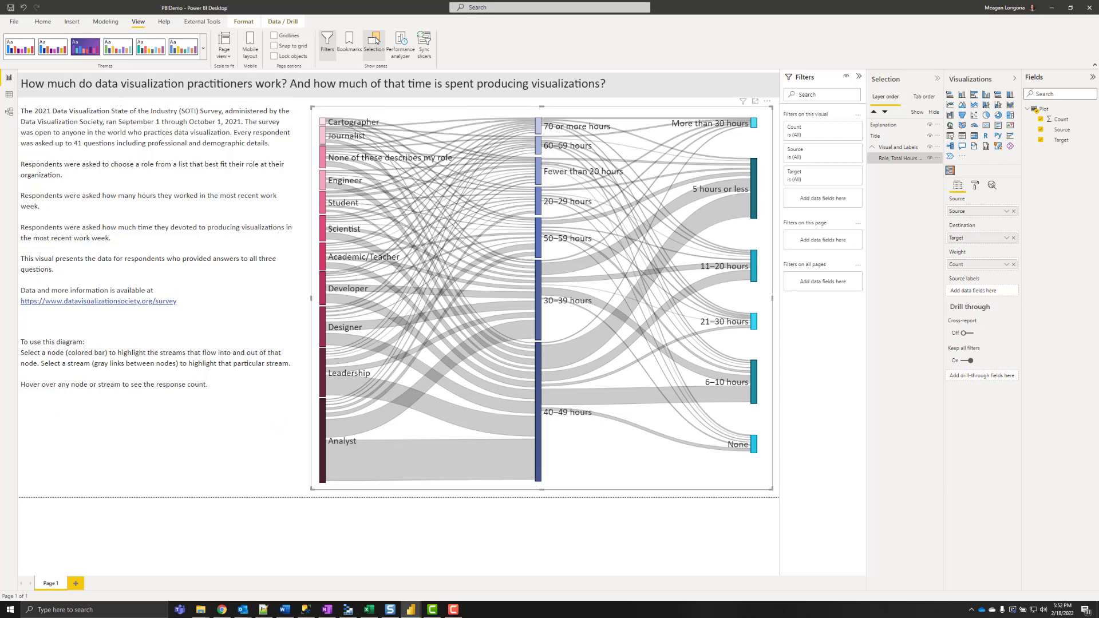
pyautogui.moveTo(733, 395)
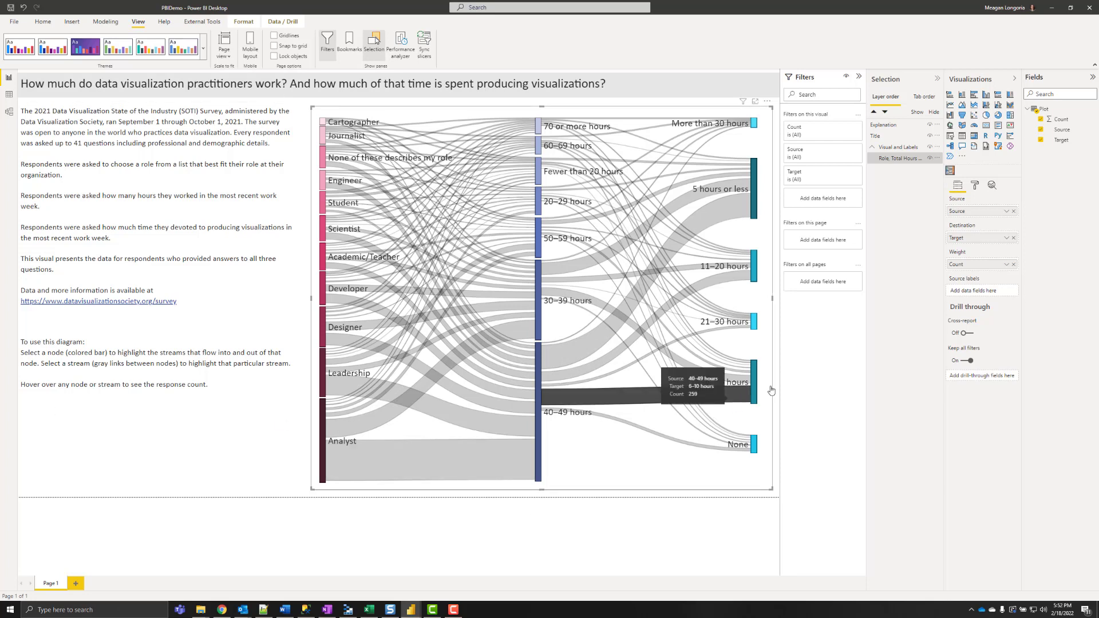
pyautogui.click(976, 186)
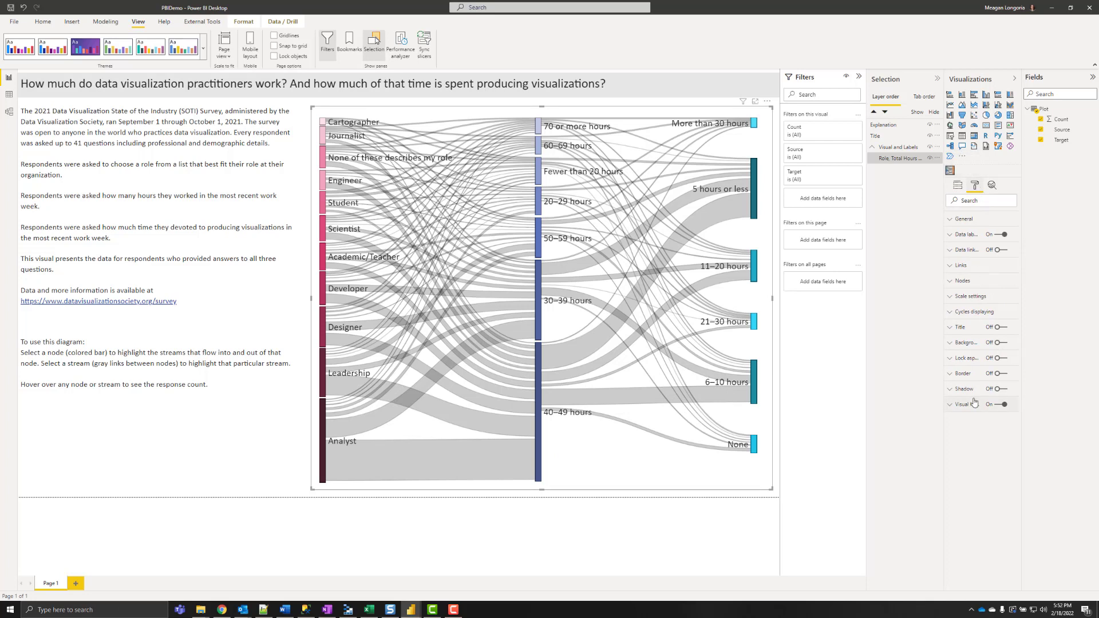
pyautogui.click(998, 389)
pyautogui.click(972, 391)
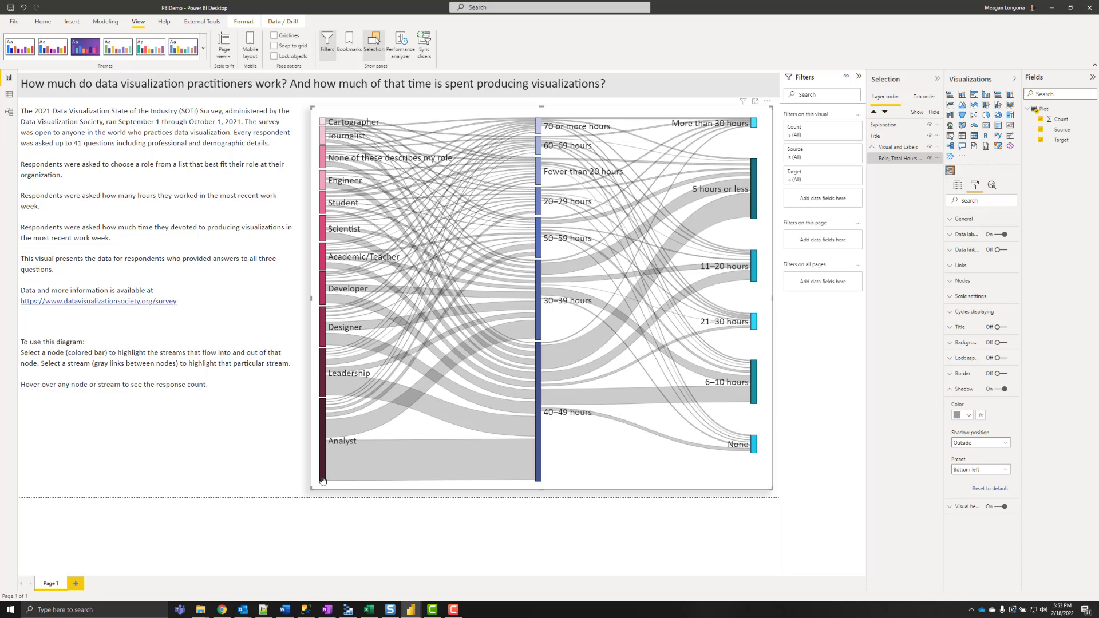
pyautogui.click(231, 450)
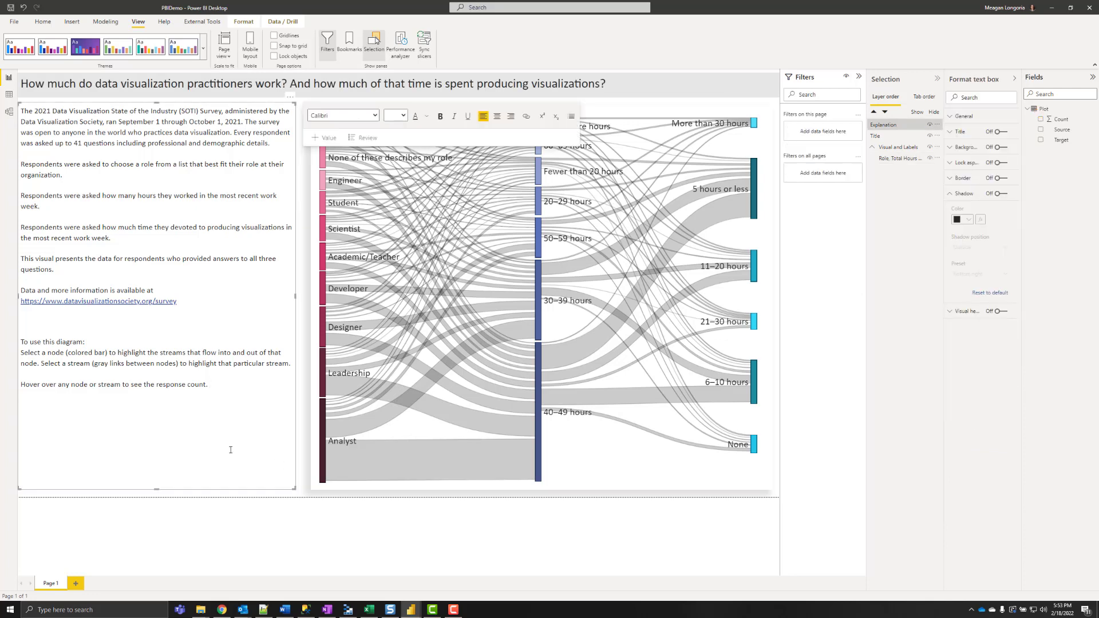
pyautogui.click(301, 425)
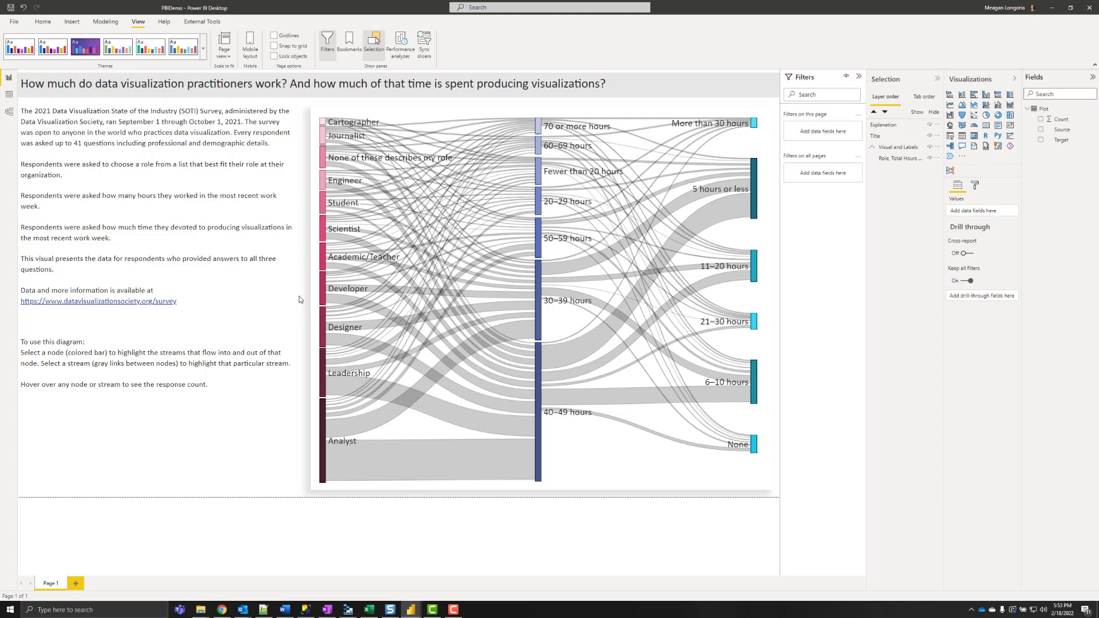
# - Place Role, Hours Worked and Hours Producing Visuals label boxes above the Sankey's three columns
pyautogui.hotkey('ctrl', 'v')
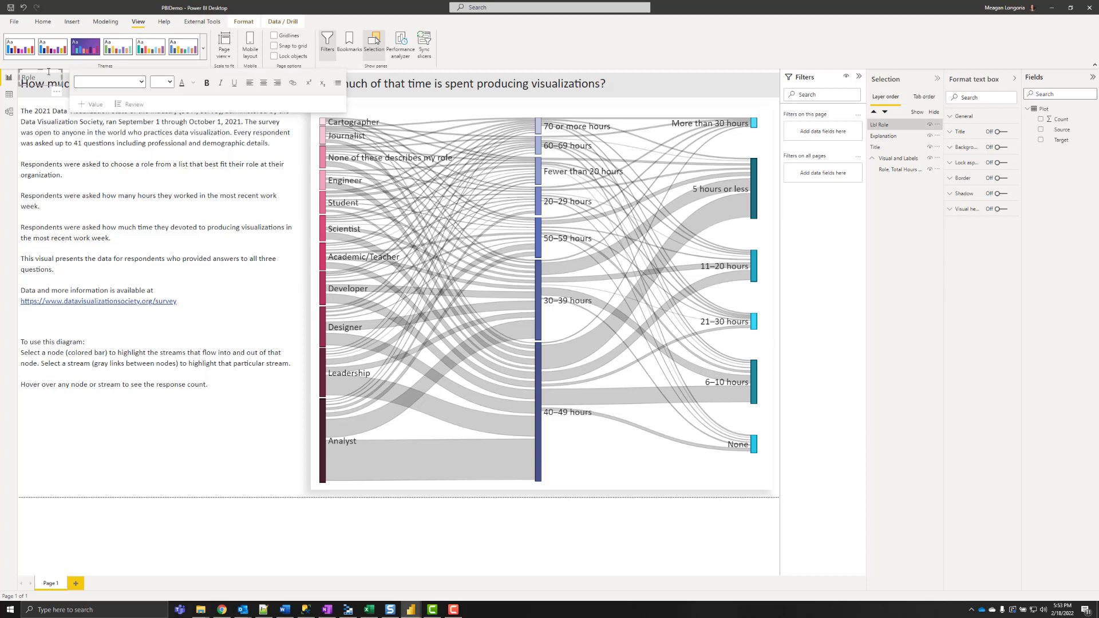
pyautogui.moveTo(50, 74); pyautogui.dragTo(346, 108)
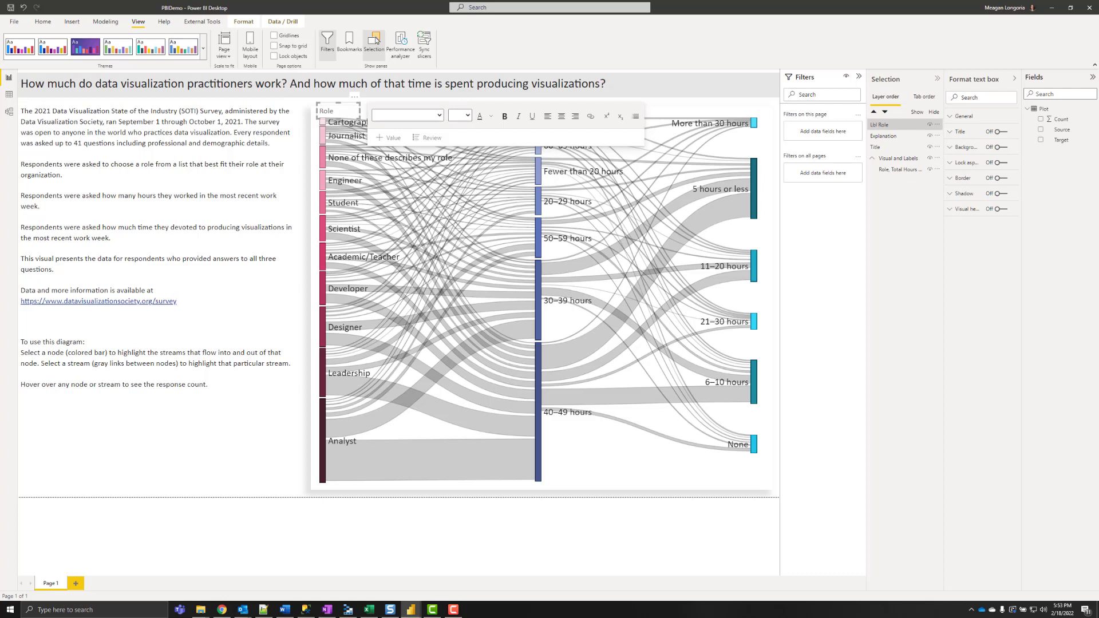
pyautogui.hotkey('ctrl', 'v')
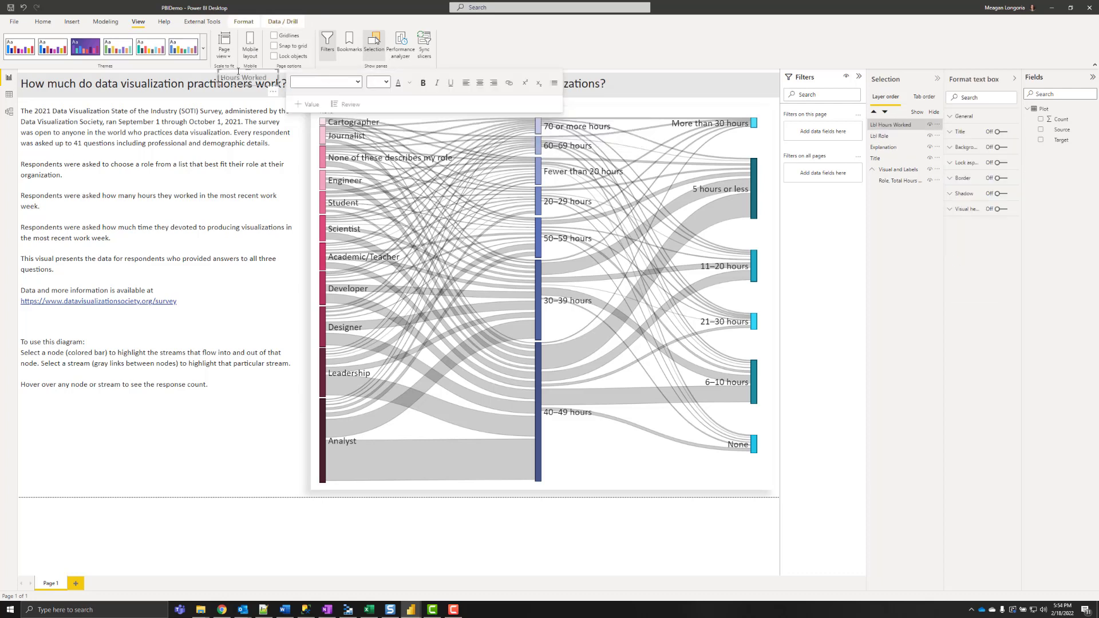
pyautogui.moveTo(238, 73); pyautogui.dragTo(533, 104)
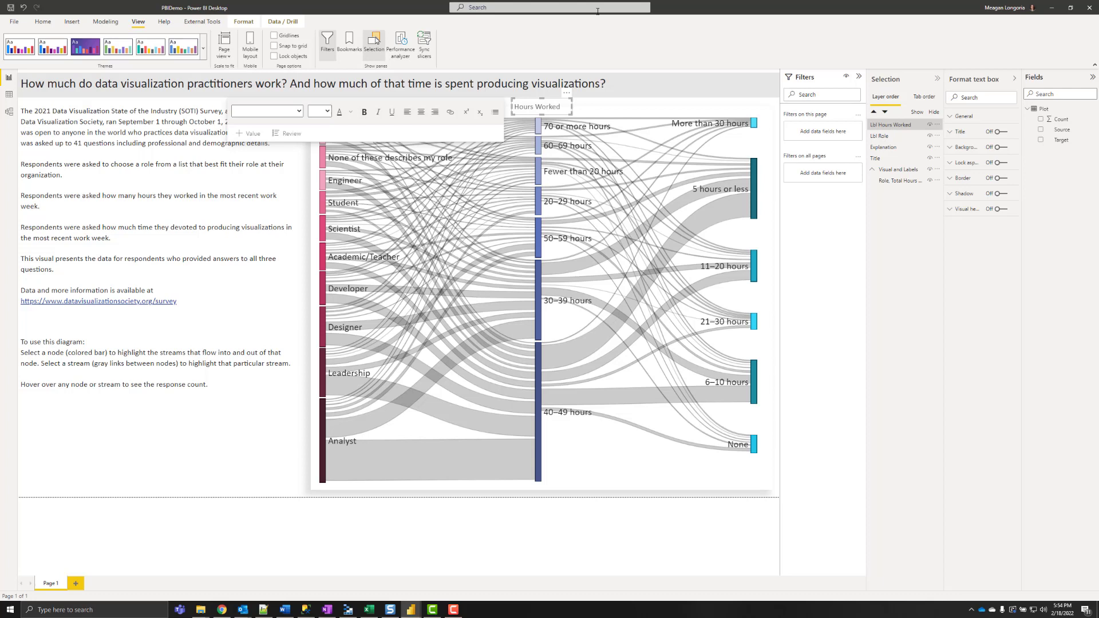
pyautogui.hotkey('ctrl', 'v')
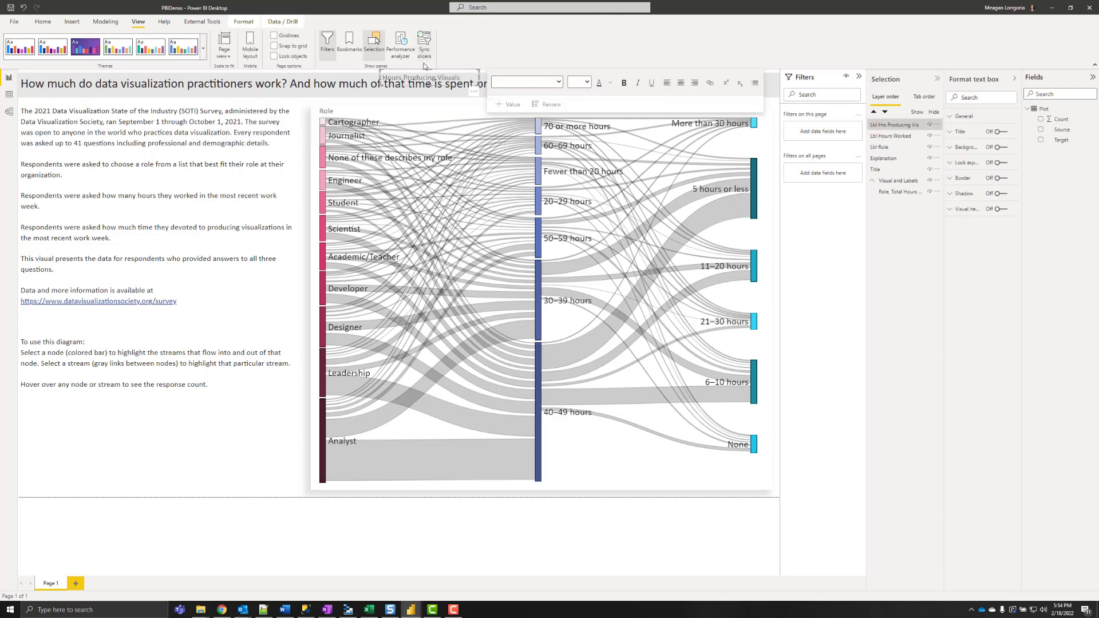
pyautogui.moveTo(426, 73); pyautogui.dragTo(770, 113)
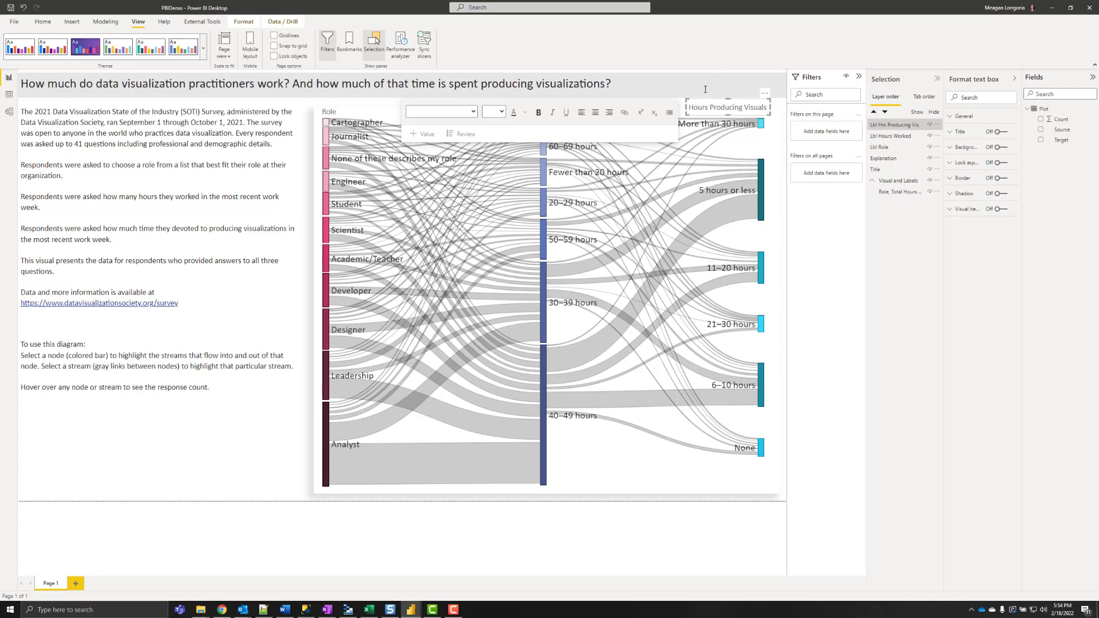
pyautogui.moveTo(712, 101); pyautogui.dragTo(708, 107)
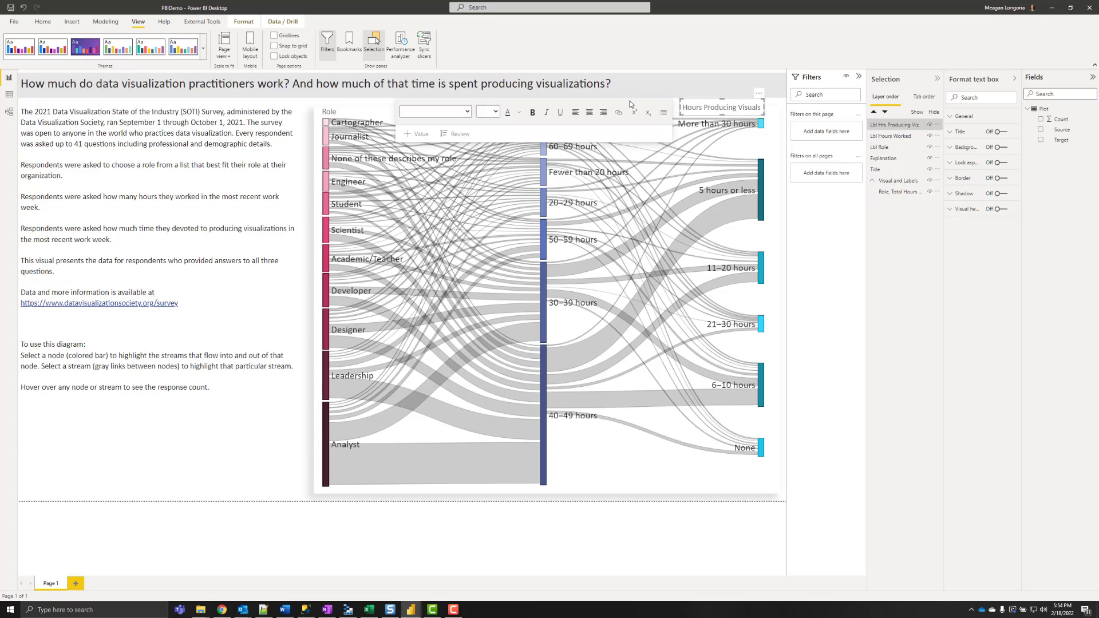
# - Align the three column labels along their bottom edges
pyautogui.click(335, 110)
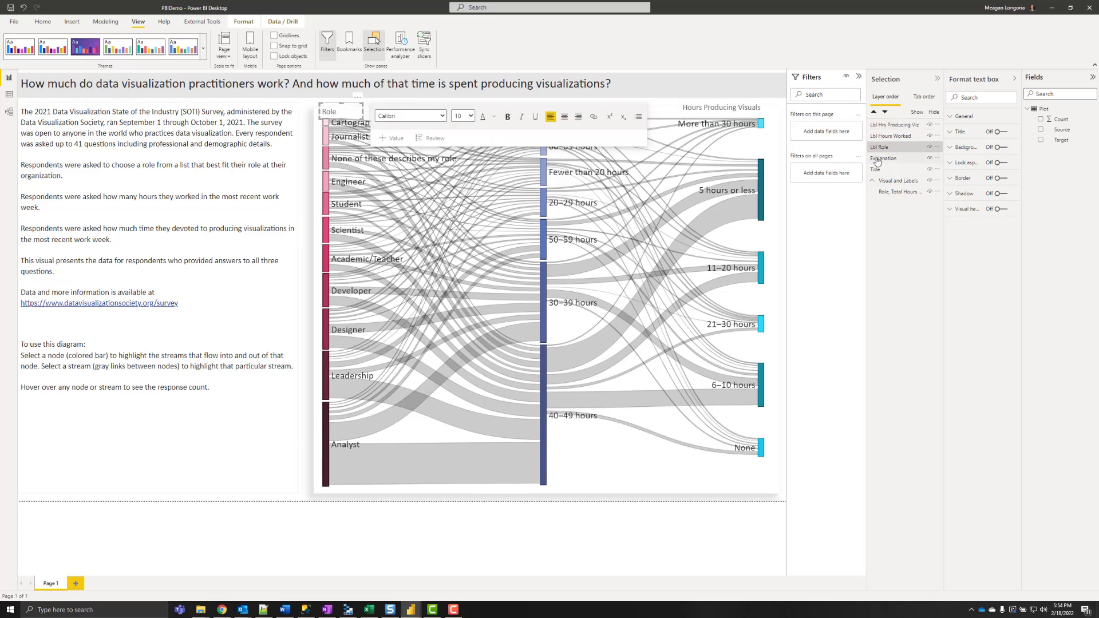
pyautogui.click(892, 126)
pyautogui.keyDown('shift'); pyautogui.click(886, 148); pyautogui.keyUp('shift')
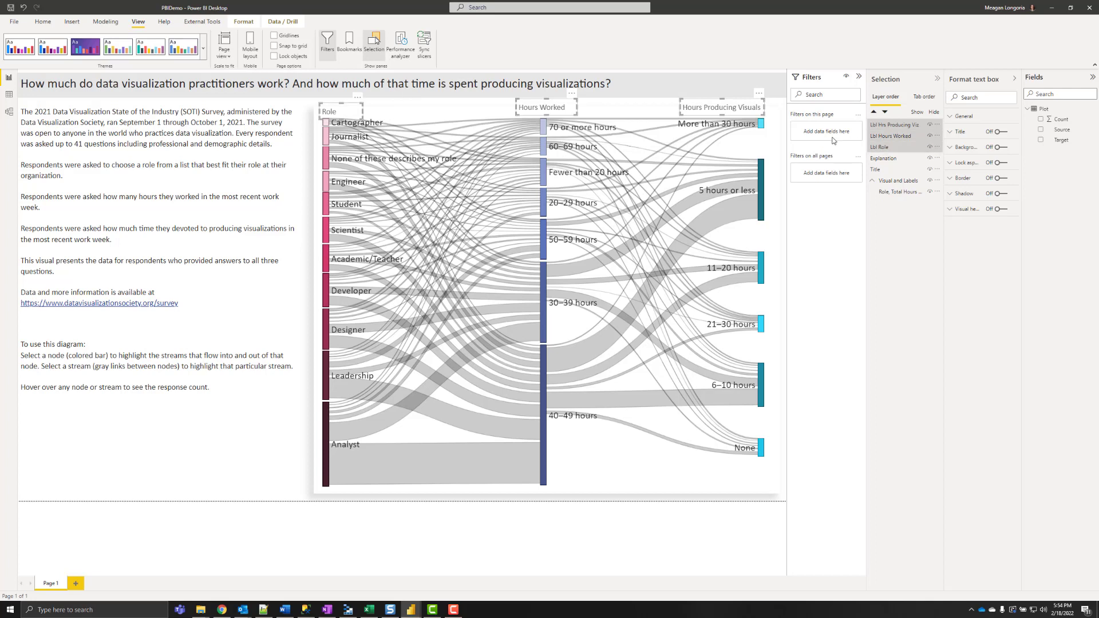
pyautogui.click(243, 22)
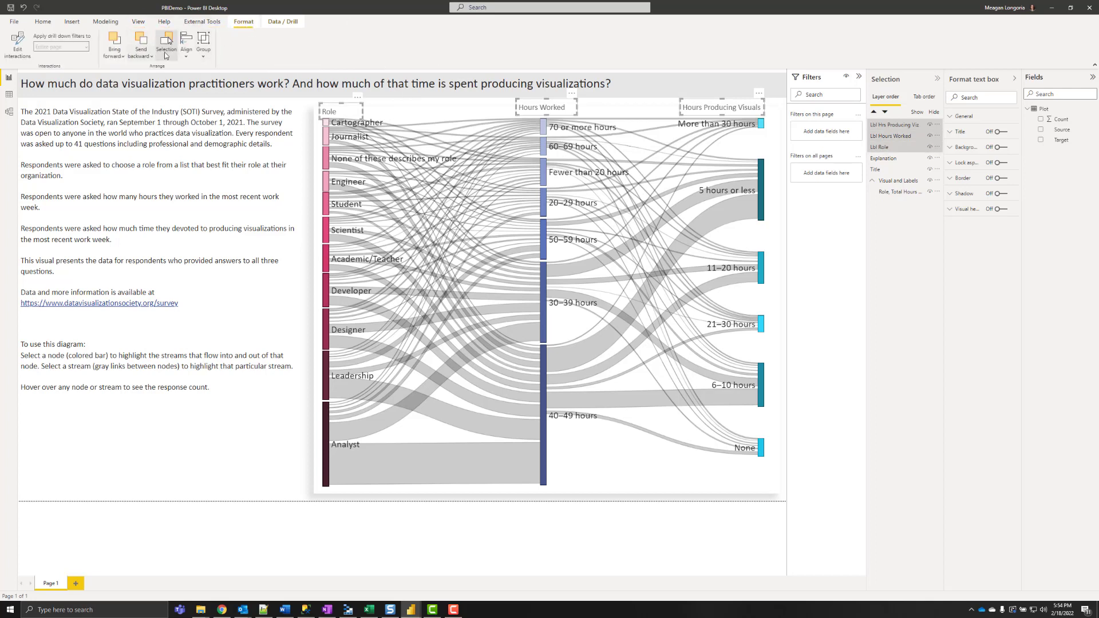
pyautogui.click(185, 51)
pyautogui.click(206, 139)
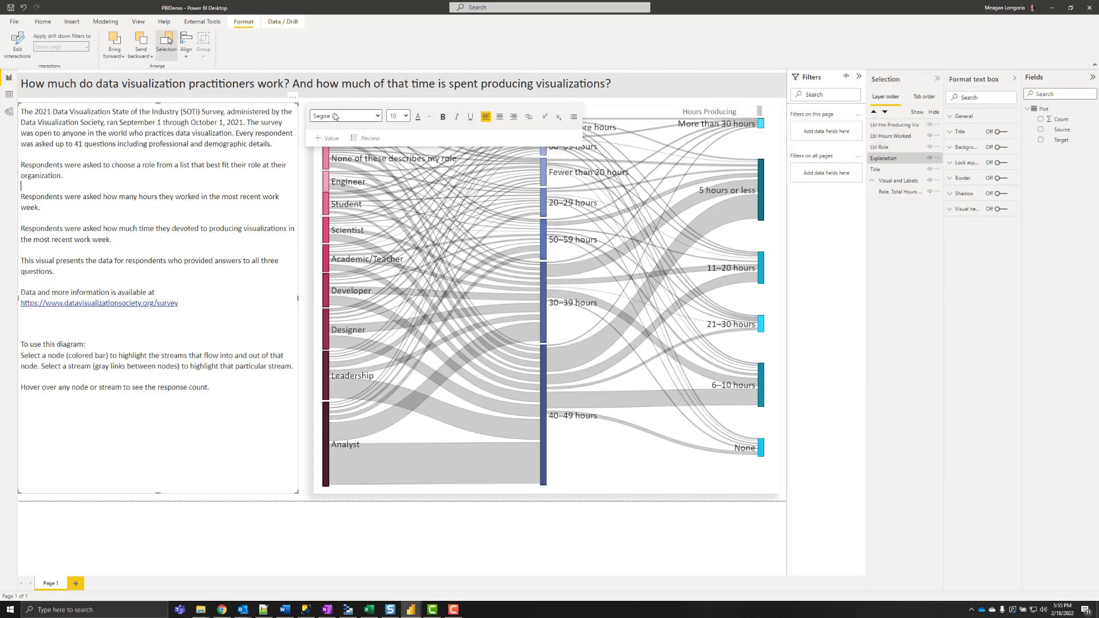
# - Send the Role, Hours Worked and Hours Producing Visuals labels to the back
pyautogui.click(900, 126)
pyautogui.keyDown('ctrl'); pyautogui.click(891, 136); pyautogui.keyUp('ctrl')
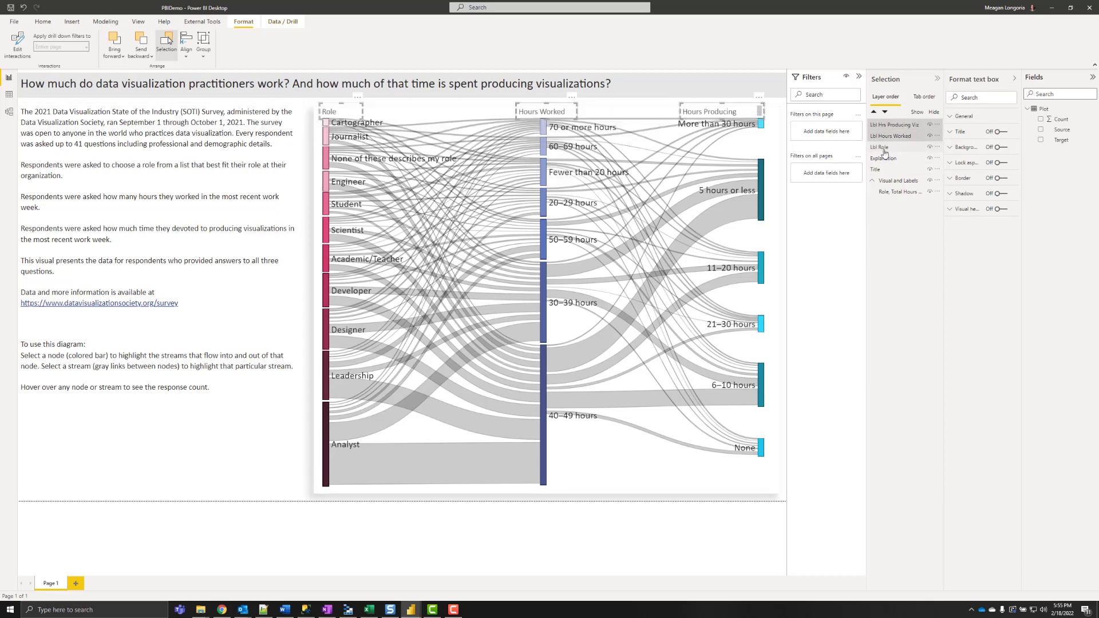
pyautogui.keyDown('ctrl'); pyautogui.click(884, 147); pyautogui.keyUp('ctrl')
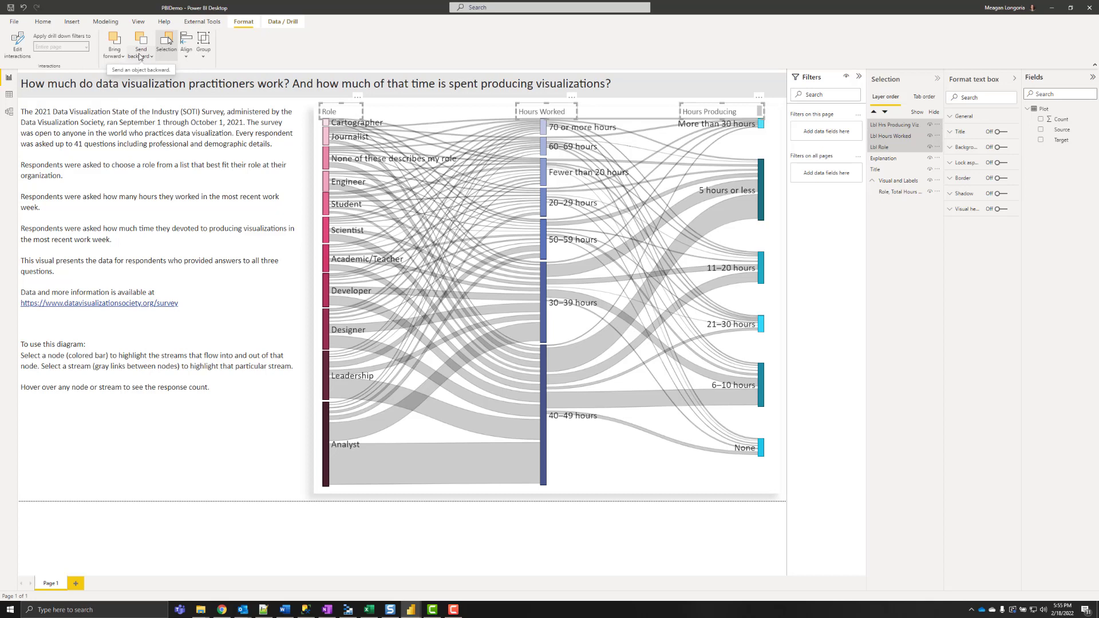
pyautogui.click(140, 46)
pyautogui.click(154, 85)
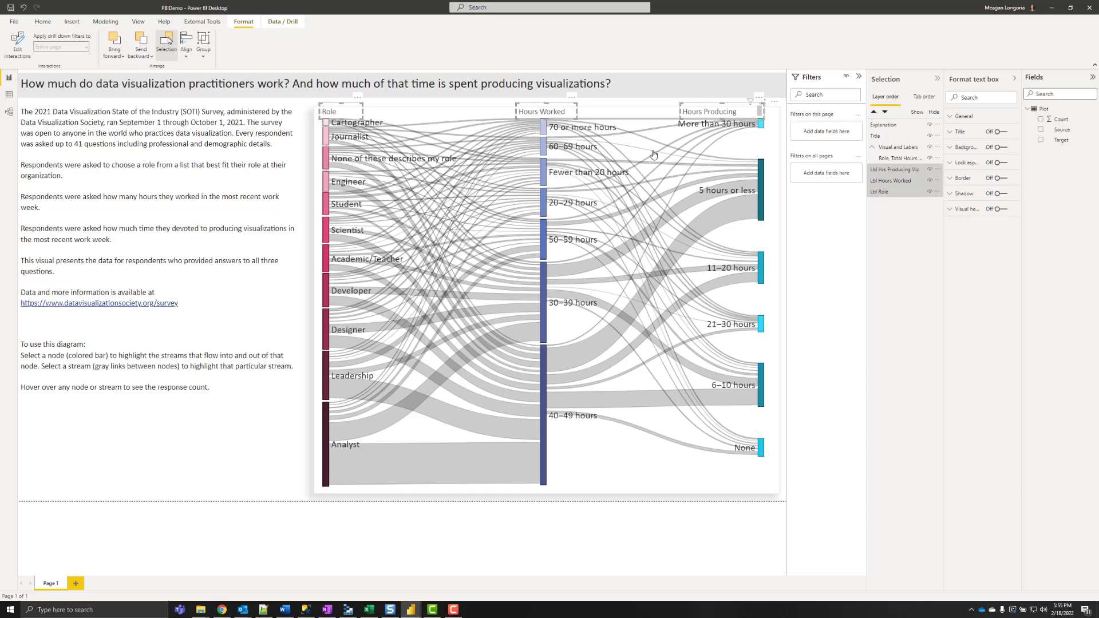
# - Ungroup the old group and regroup the Sankey chart with its three column labels
pyautogui.click(898, 159)
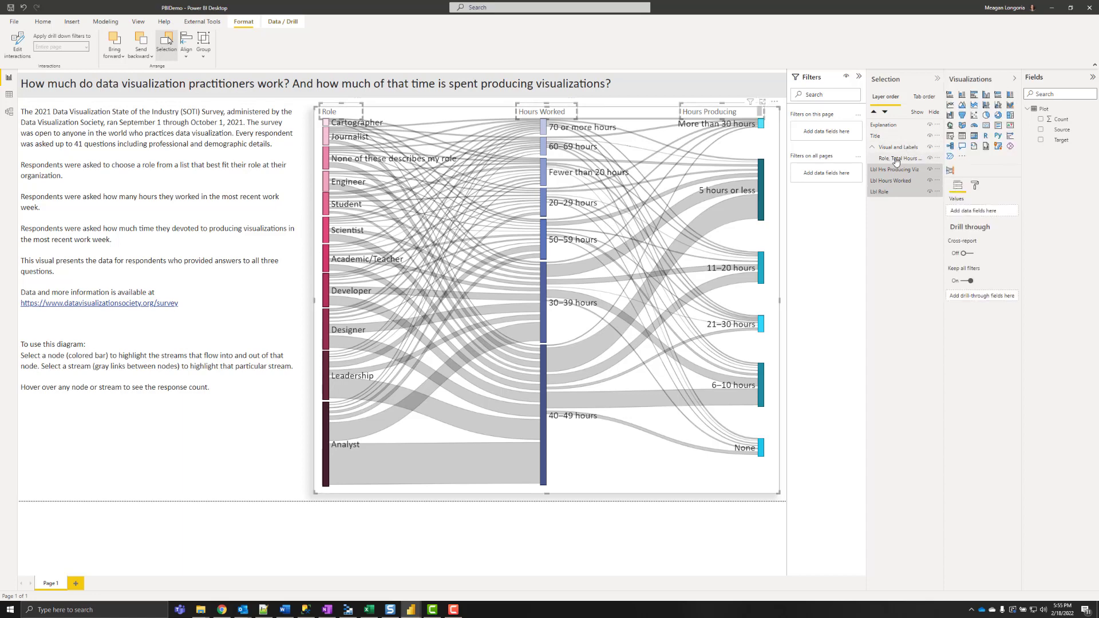
pyautogui.click(203, 46)
pyautogui.click(221, 84)
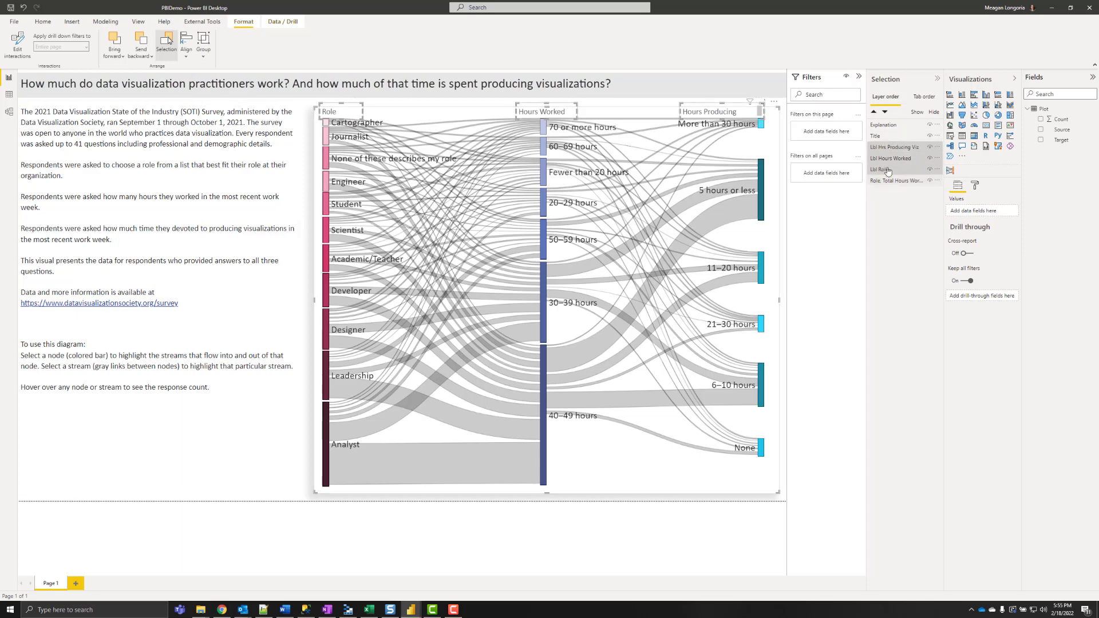
pyautogui.click(204, 50)
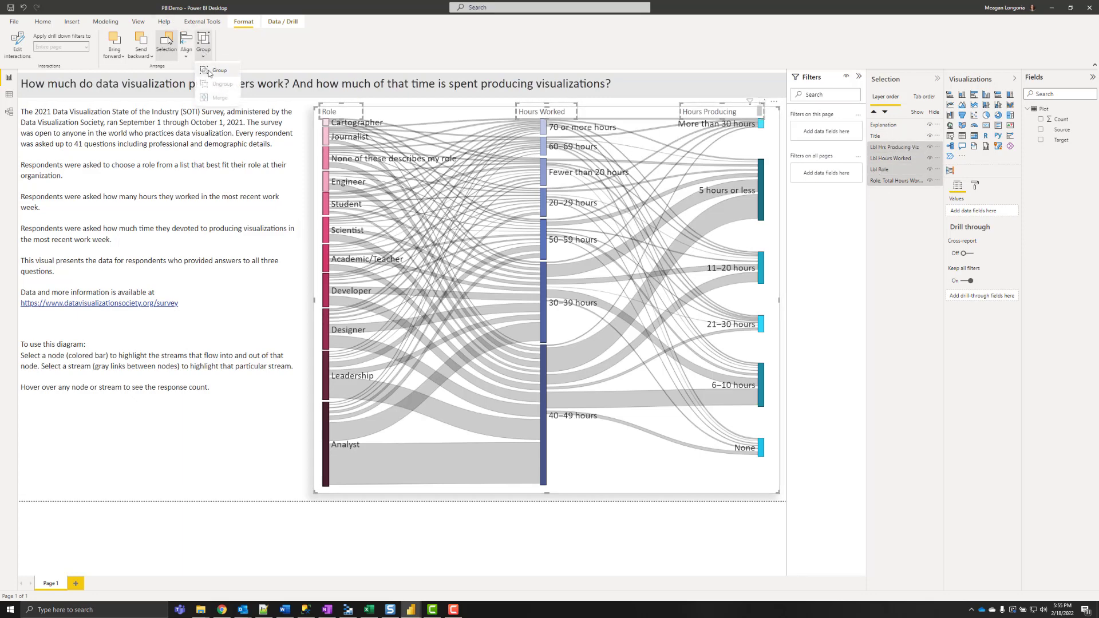
pyautogui.click(220, 68)
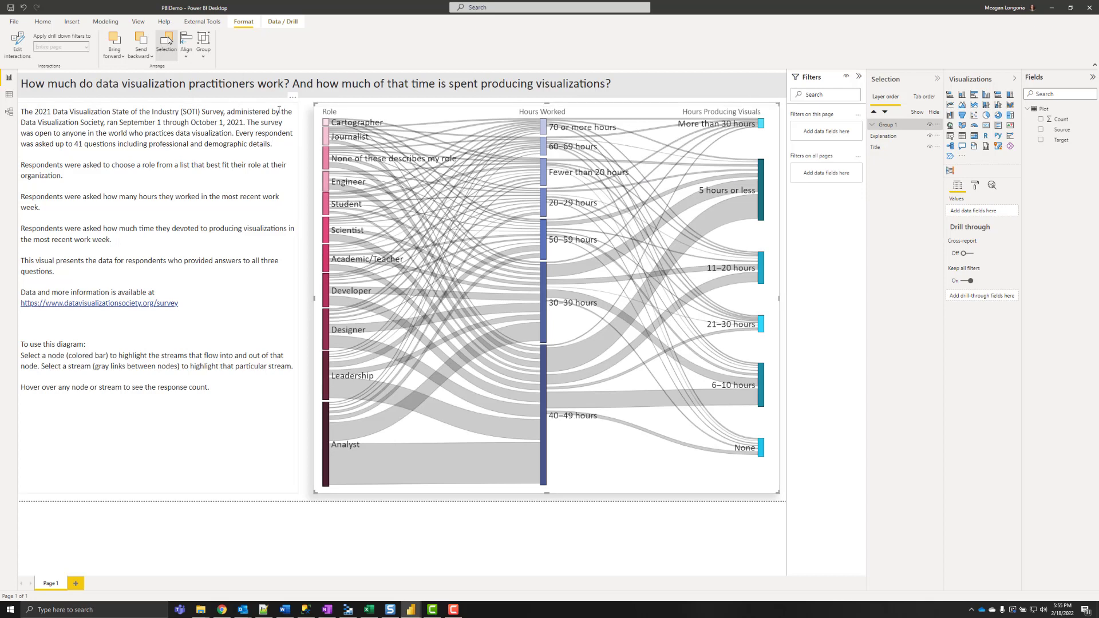
pyautogui.click(302, 328)
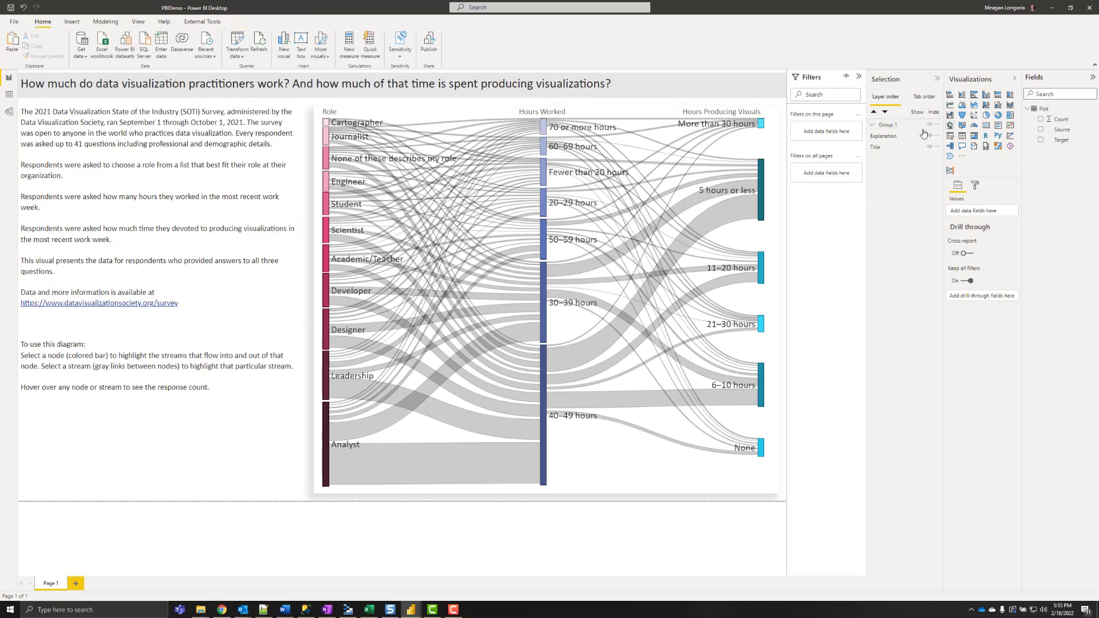
# - Rename the new group to 'Visual and Labels'
pyautogui.doubleClick(888, 124)
pyautogui.write('Visual and Labels')
pyautogui.press('Return')
pyautogui.click(318, 407)
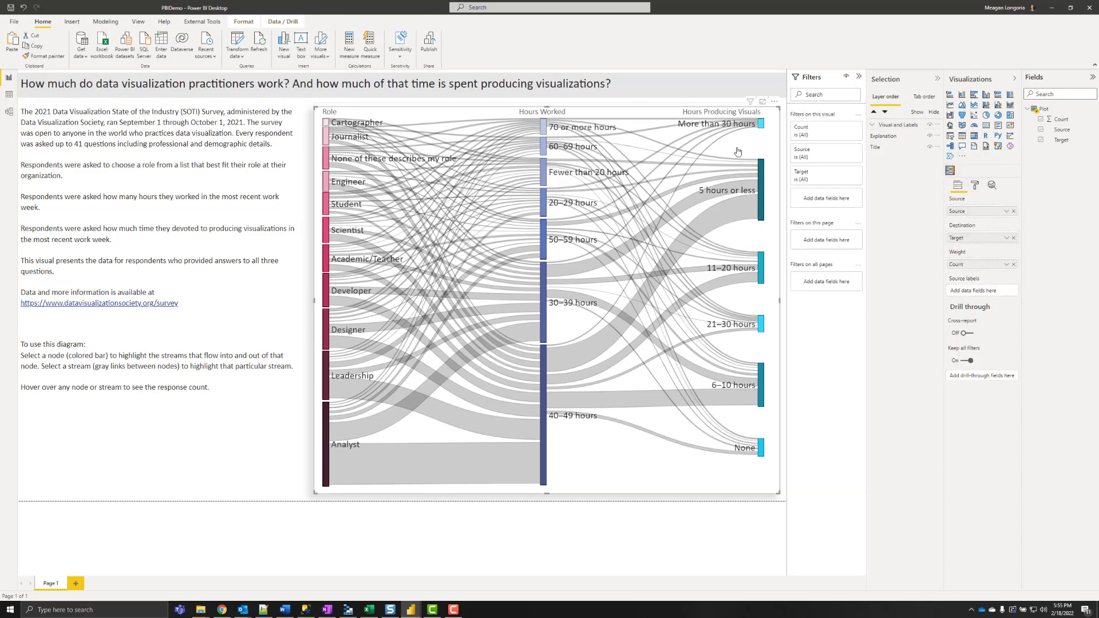
pyautogui.click(975, 186)
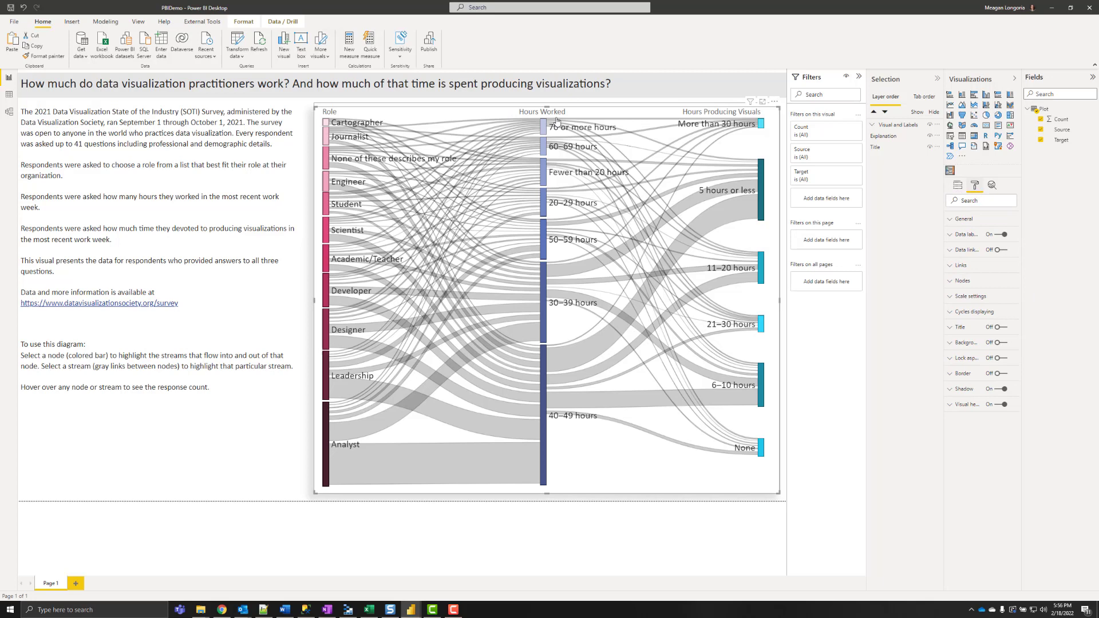
pyautogui.click(304, 106)
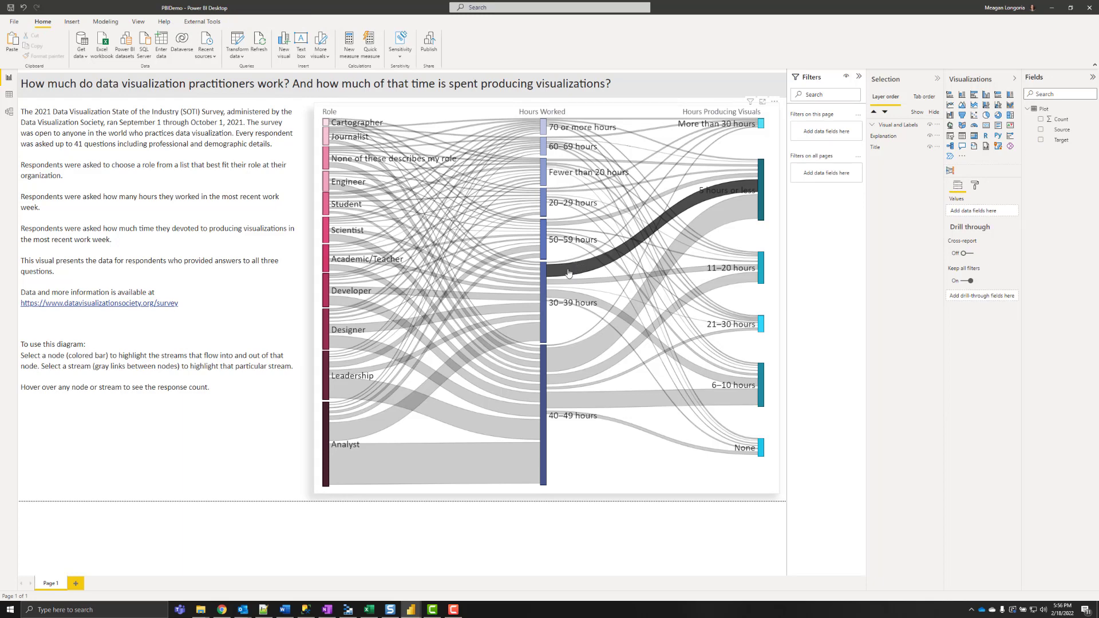
pyautogui.moveTo(569, 275)
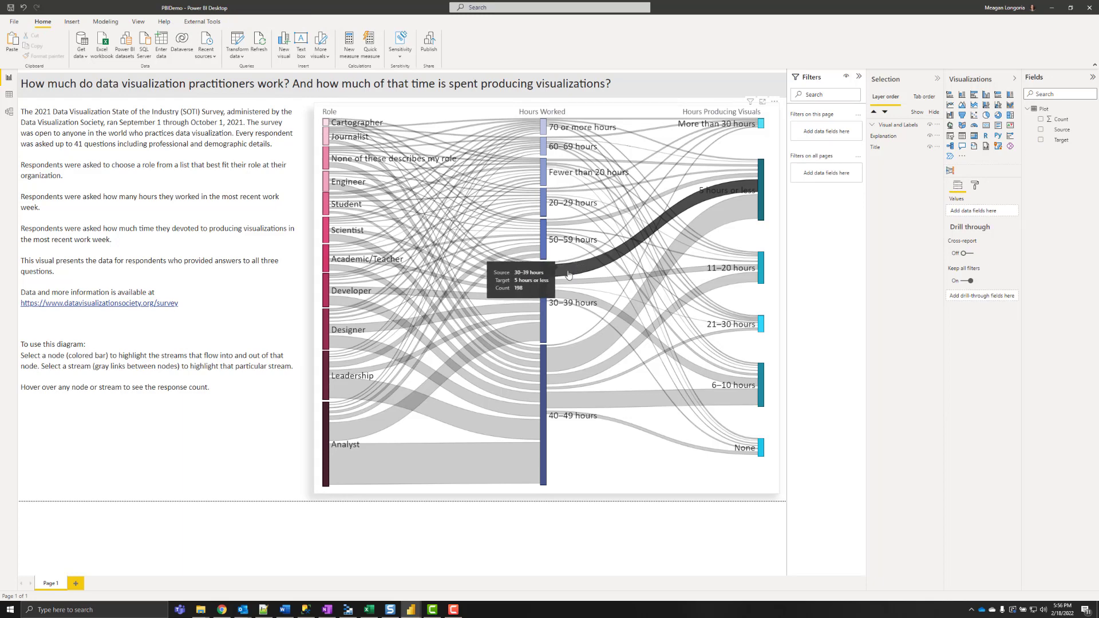
pyautogui.click(570, 276)
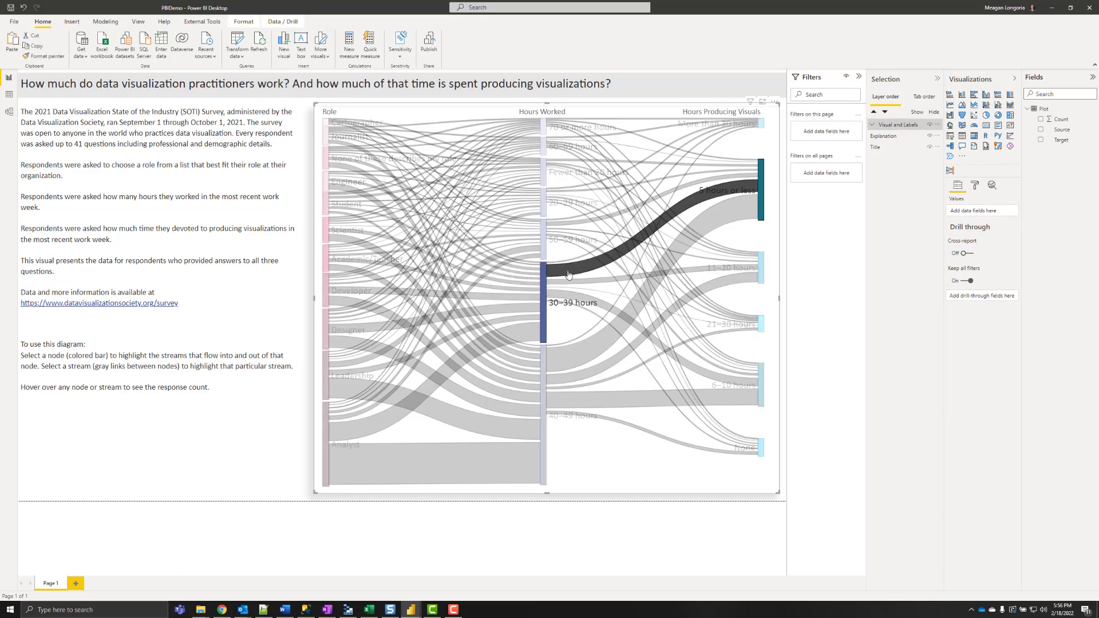
pyautogui.click(581, 355)
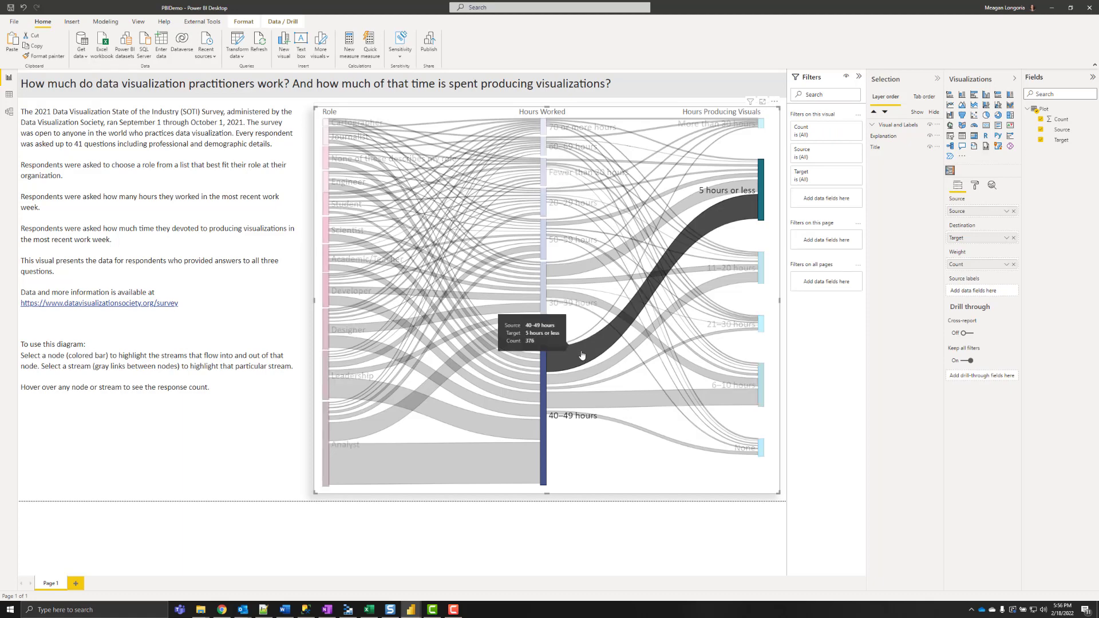
pyautogui.click(582, 355)
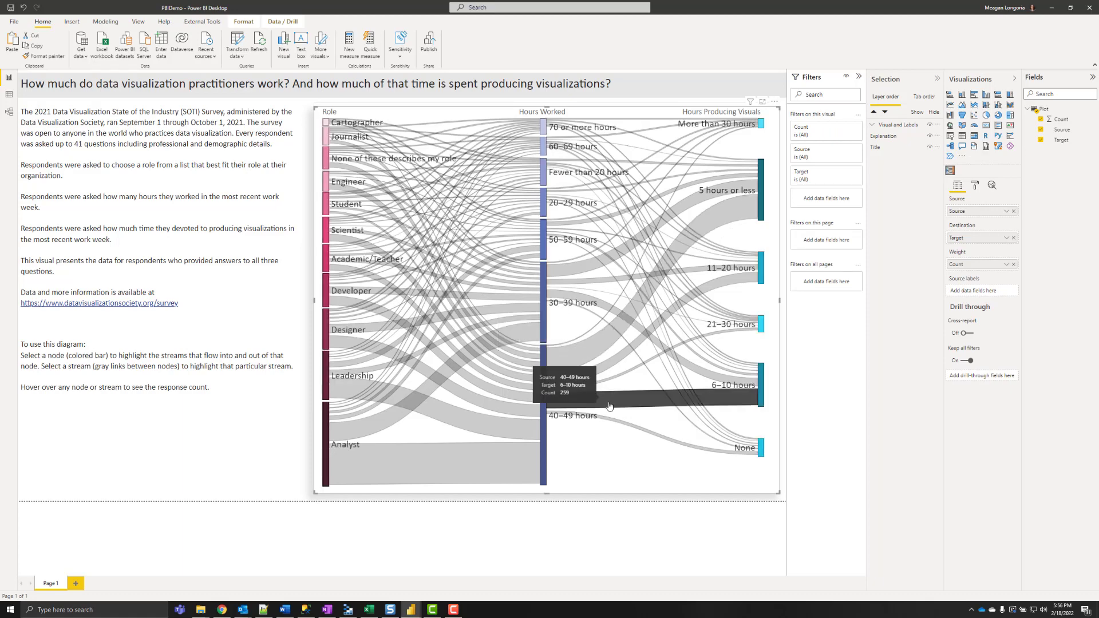